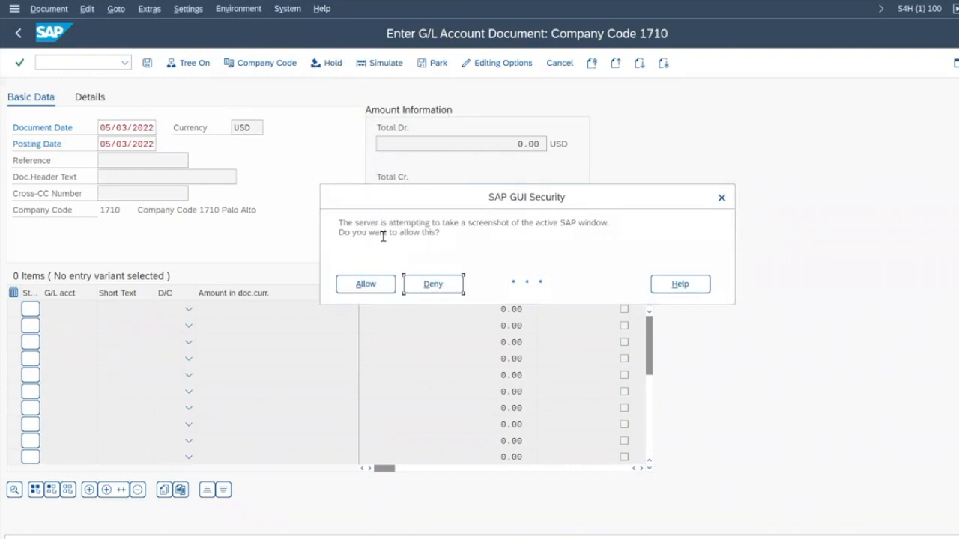
Step: Allow the screenshot capture, enter subject 'Cannot post document' and comment 'Test', and check urgency levels
left_click(369, 285)
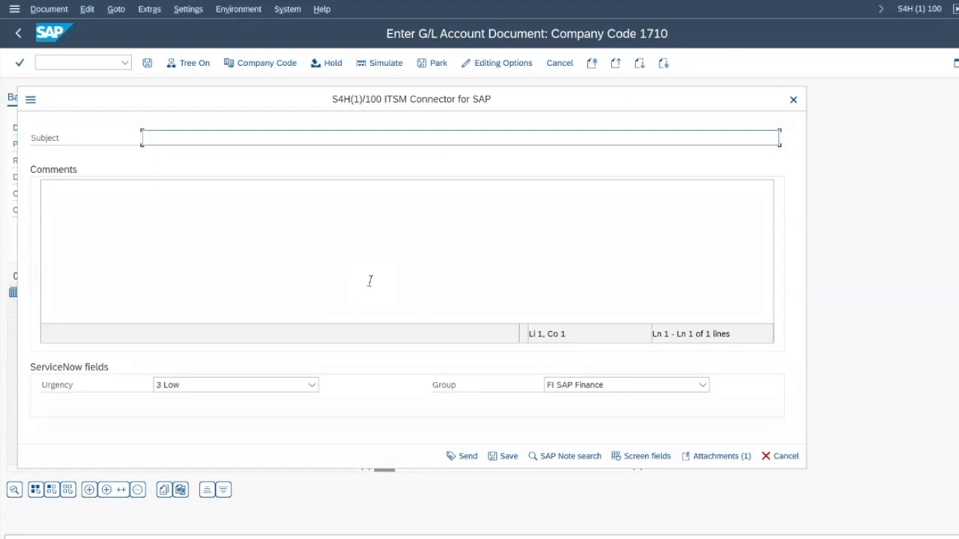
type("Cannot")
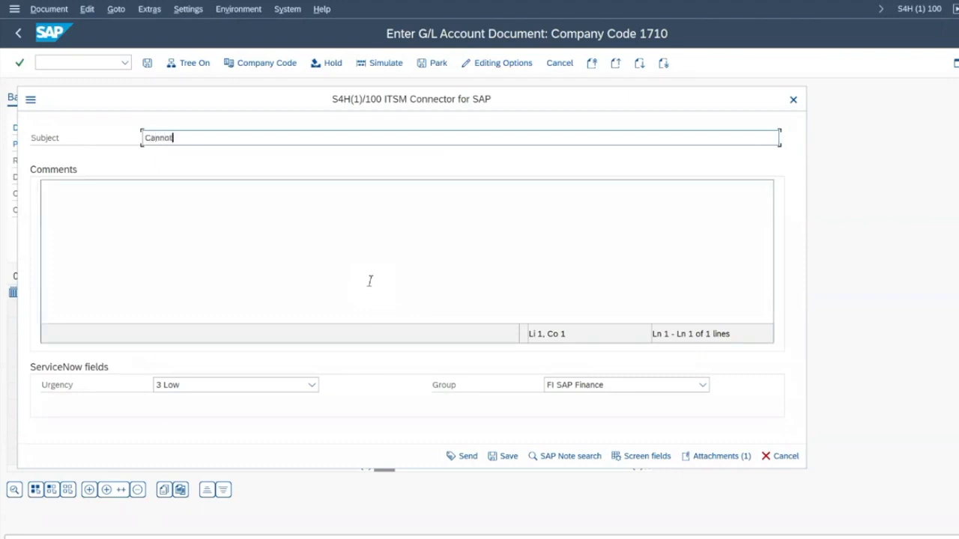
type(" post document")
left_click(371, 281)
type("Test")
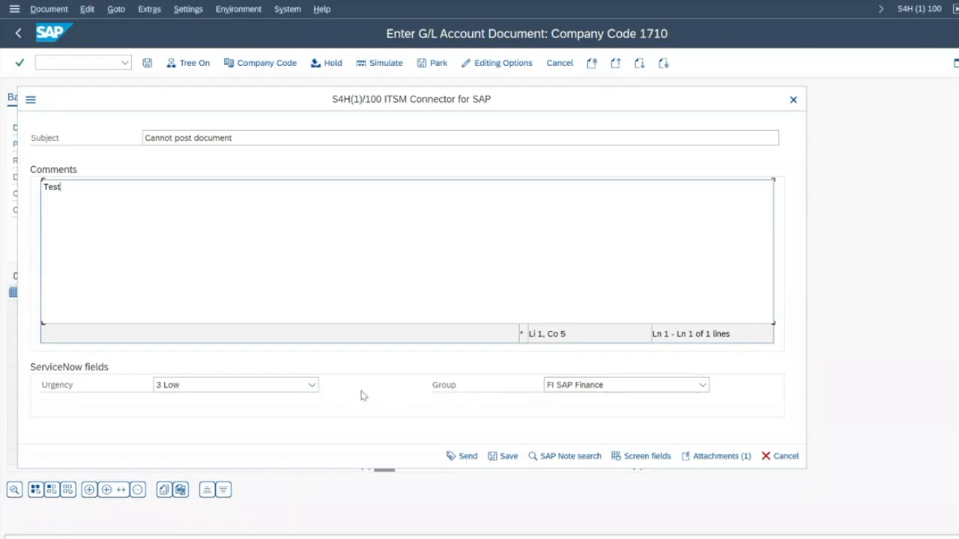
left_click(248, 387)
left_click(252, 387)
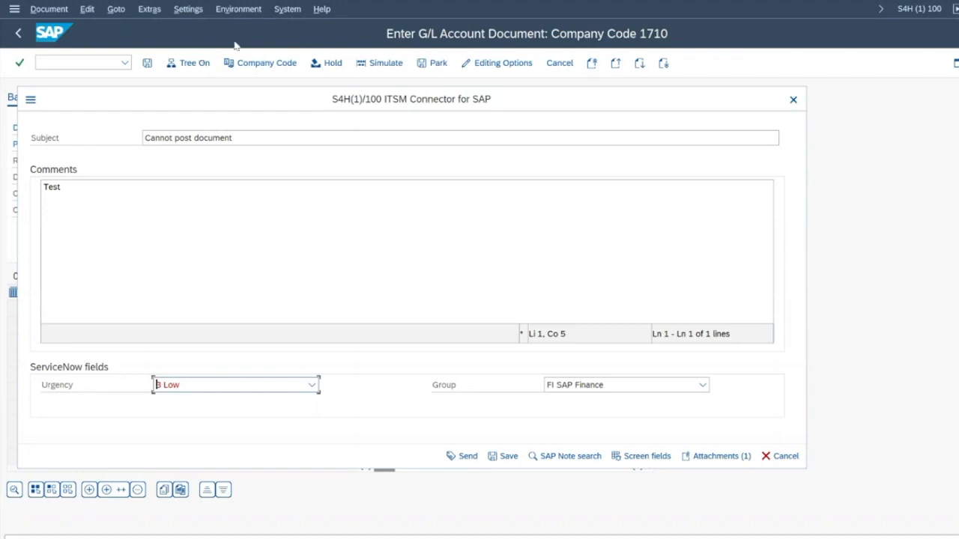
Step: Send the ticket to ServiceNow as INC0032721 and open it in the service portal
left_click(462, 457)
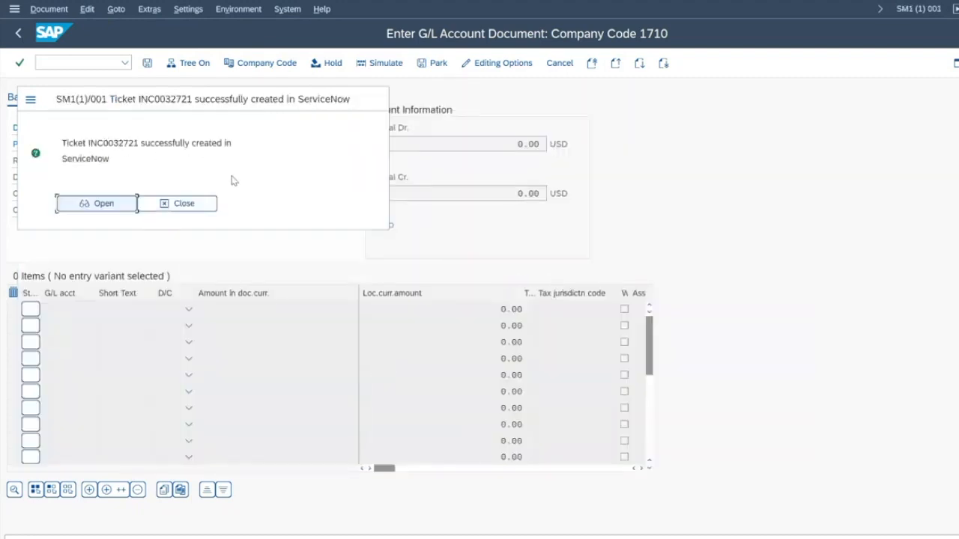
left_click(104, 204)
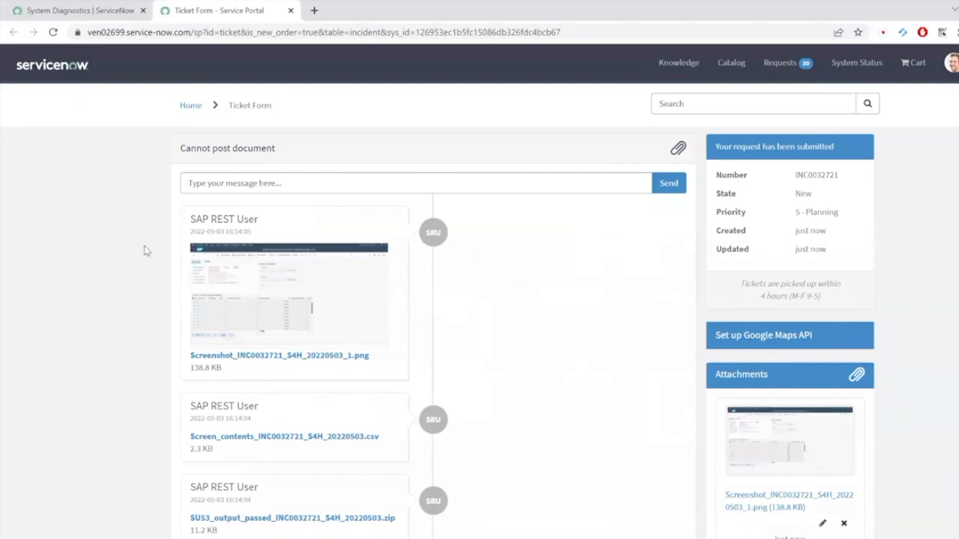
Step: Go to the ServiceNow instance home and open the Service Desk - Incidents list
scroll(146, 251, "down", 3)
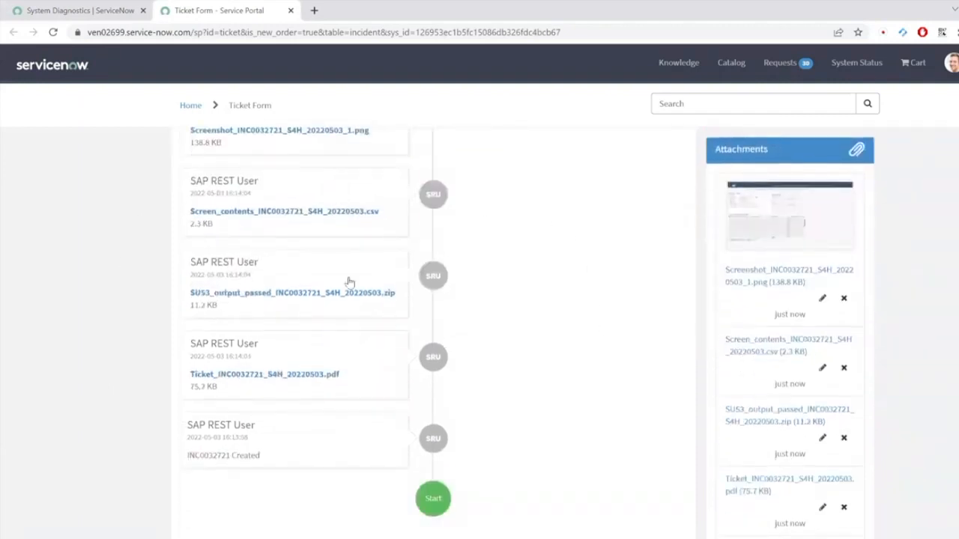
scroll(468, 280, "up", 3)
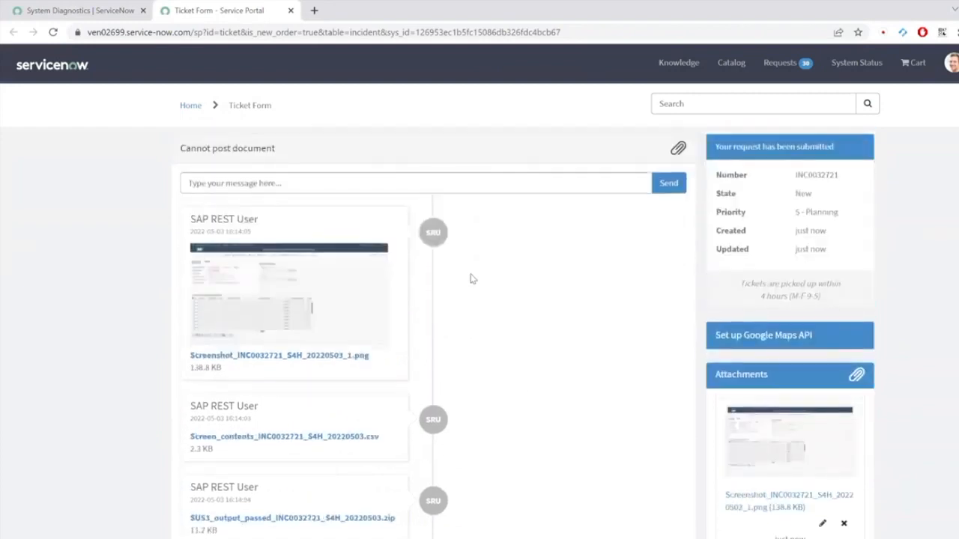
key("ctrl+l")
type("ven02699.service-now.com")
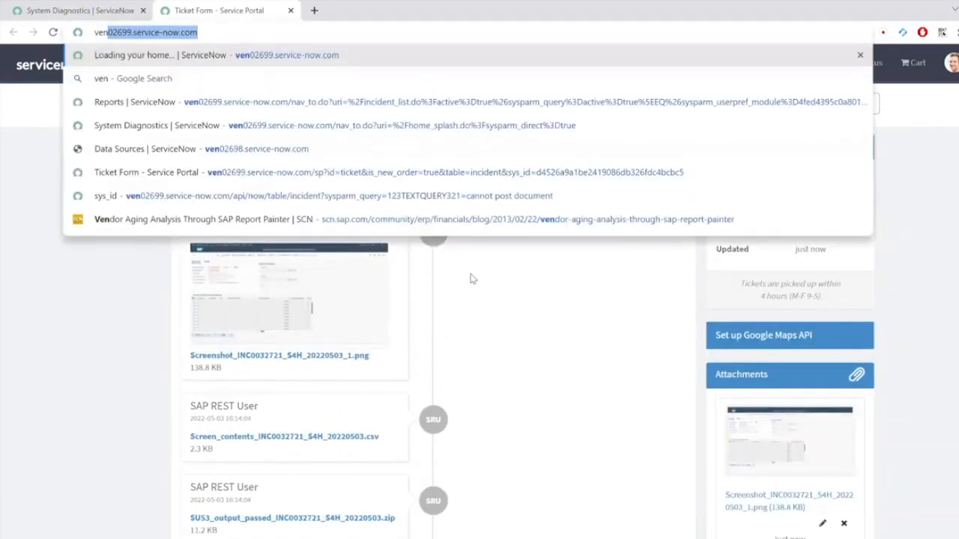
key("Return")
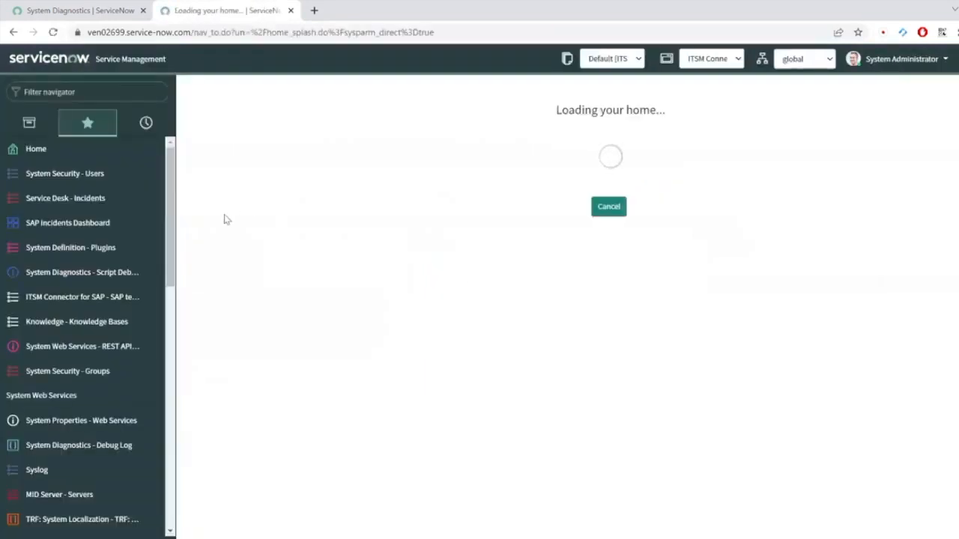
left_click(96, 201)
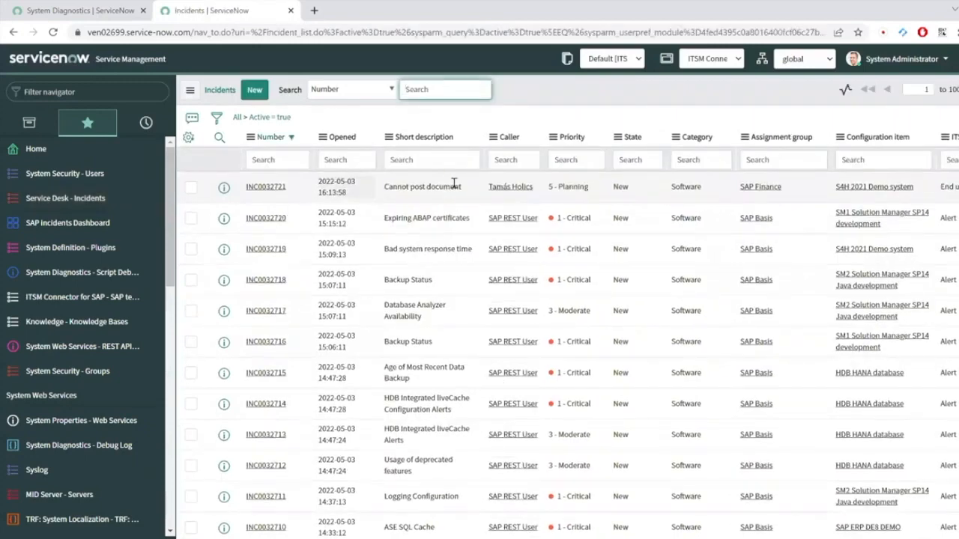
Step: Open incident INC0032721 from the Incidents list
left_click(275, 193)
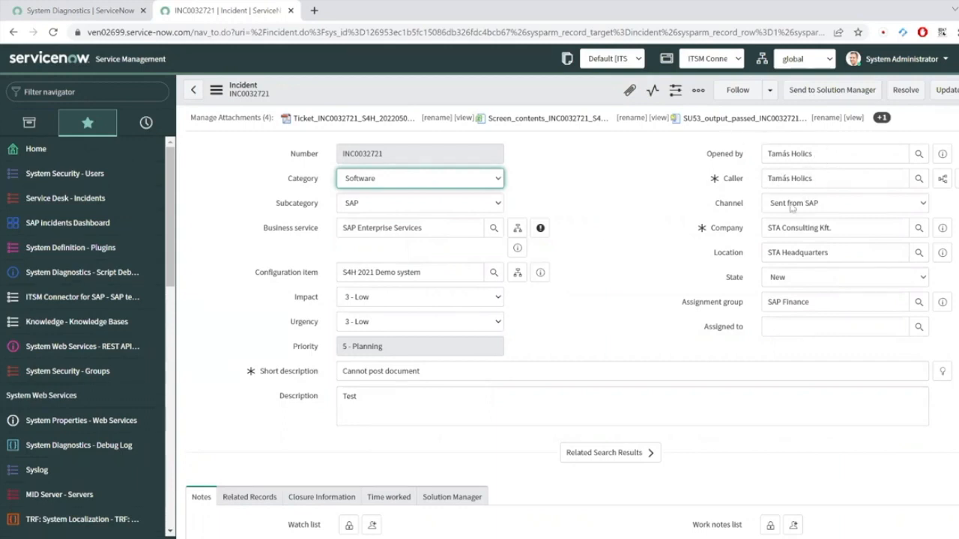
left_click(921, 206)
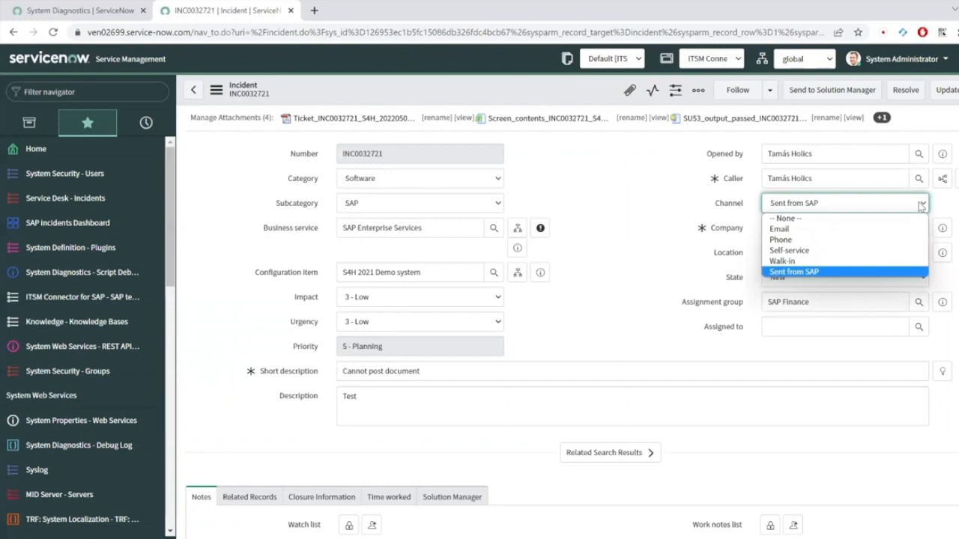
left_click(921, 207)
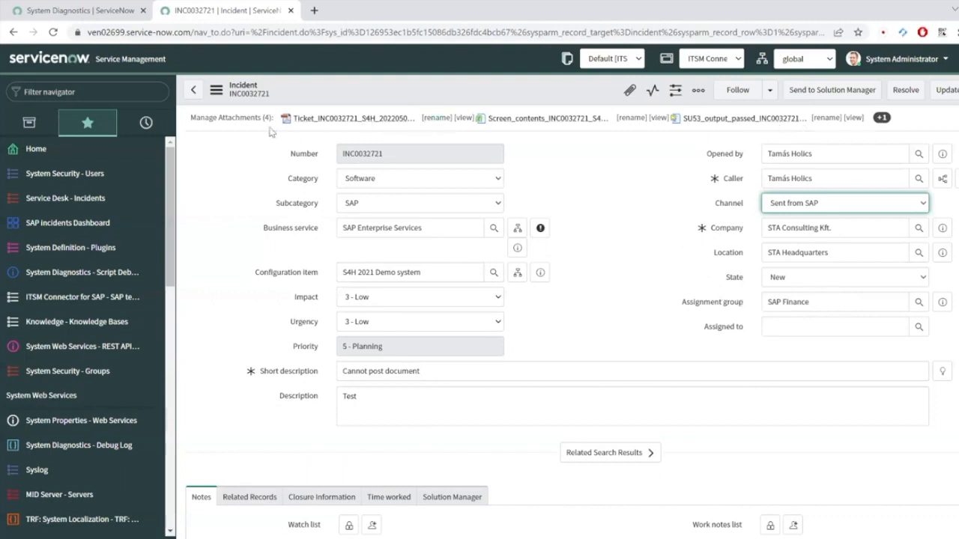
Step: View the incident's attached SAP screenshot at full size, then close the preview
left_click(242, 120)
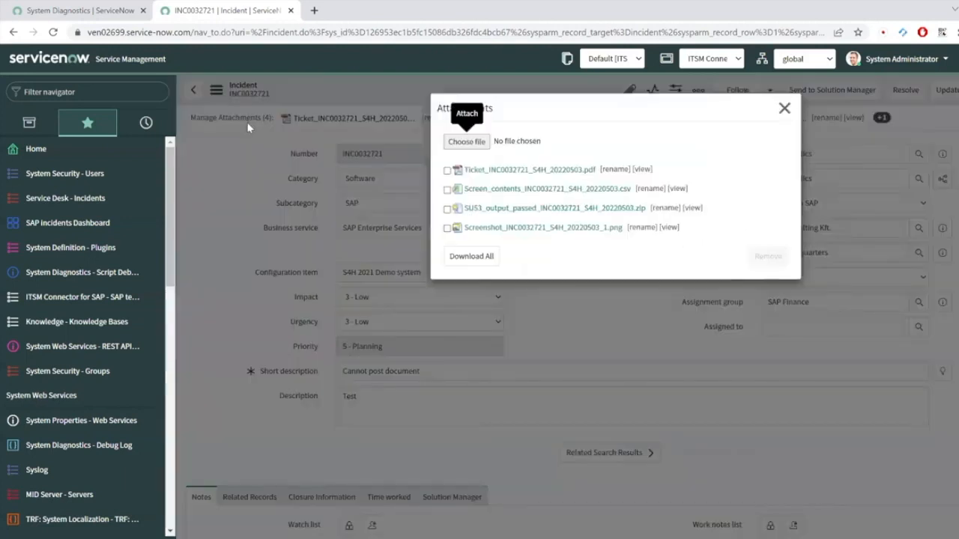
left_click(669, 228)
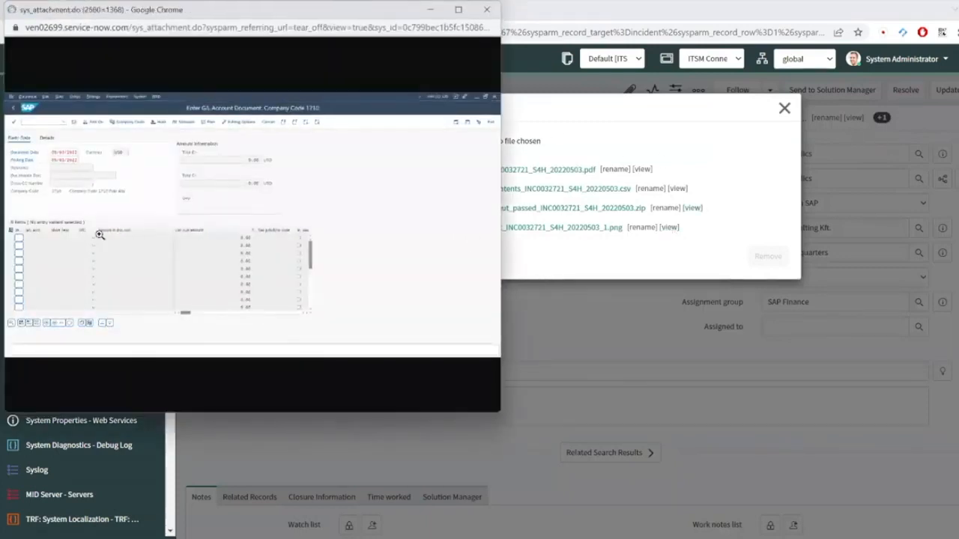
left_click(100, 235)
scroll(128, 207, "down", 3)
scroll(128, 207, "up", 6)
left_click_drag(57, 13, 100, 113)
left_click(531, 113)
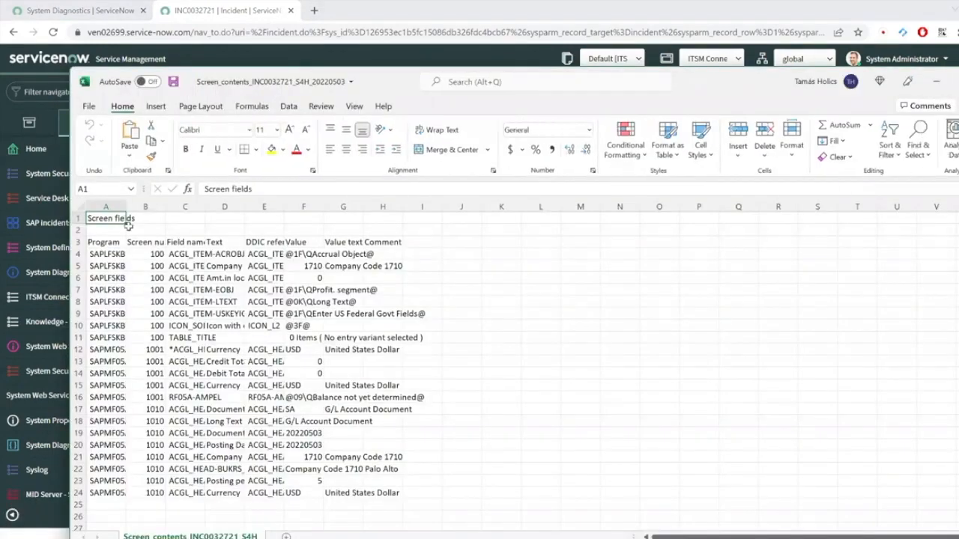
Step: AutoFit columns A–F and review the program name and posting date 20220503
left_click_drag(114, 202, 315, 217)
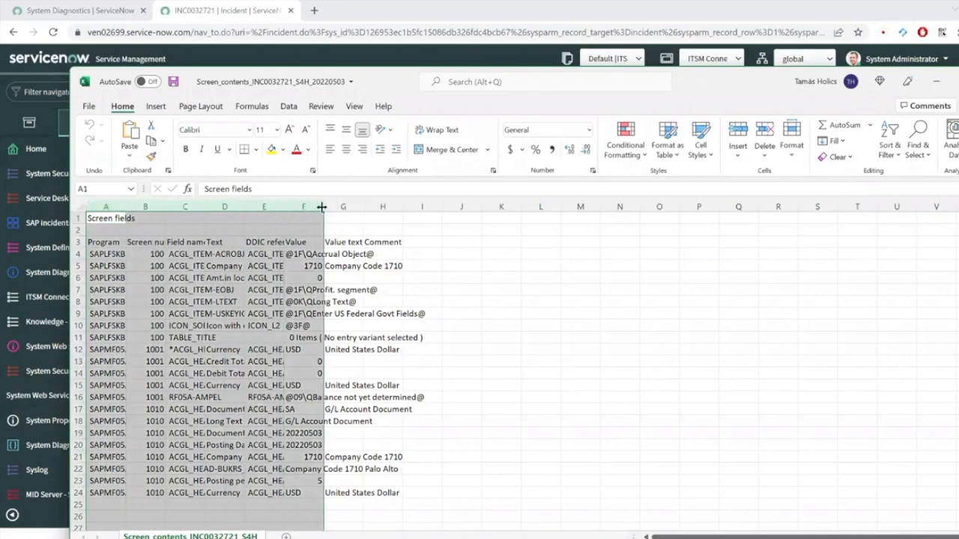
double_click(322, 204)
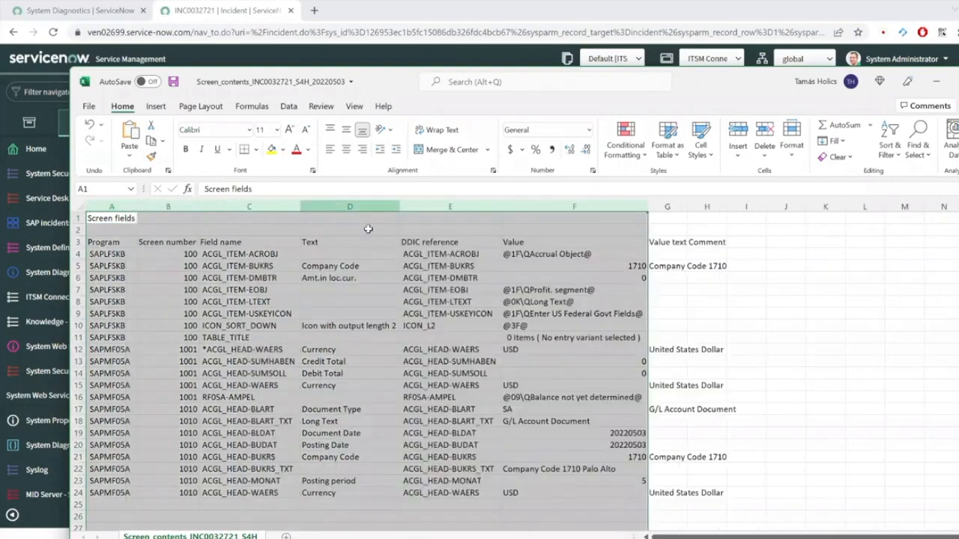
left_click(545, 200)
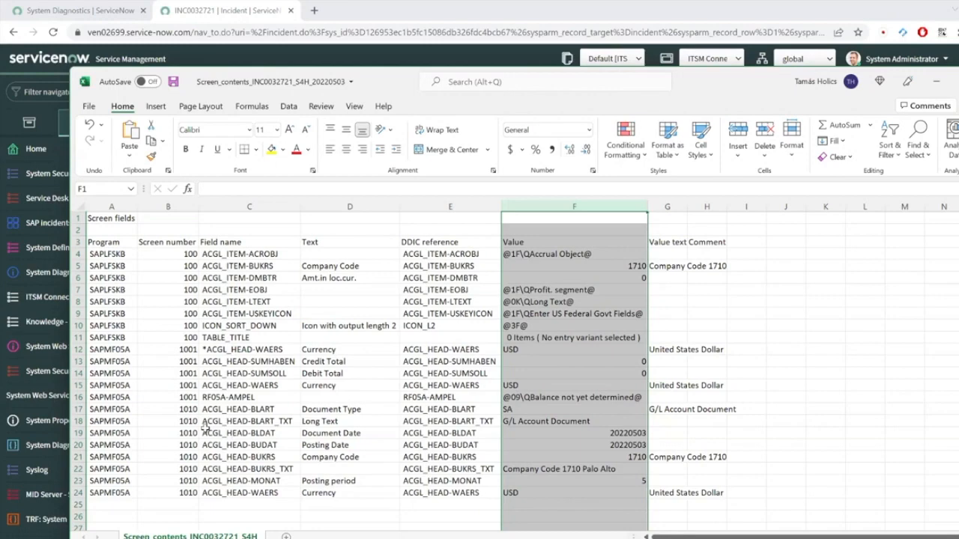
left_click(116, 446)
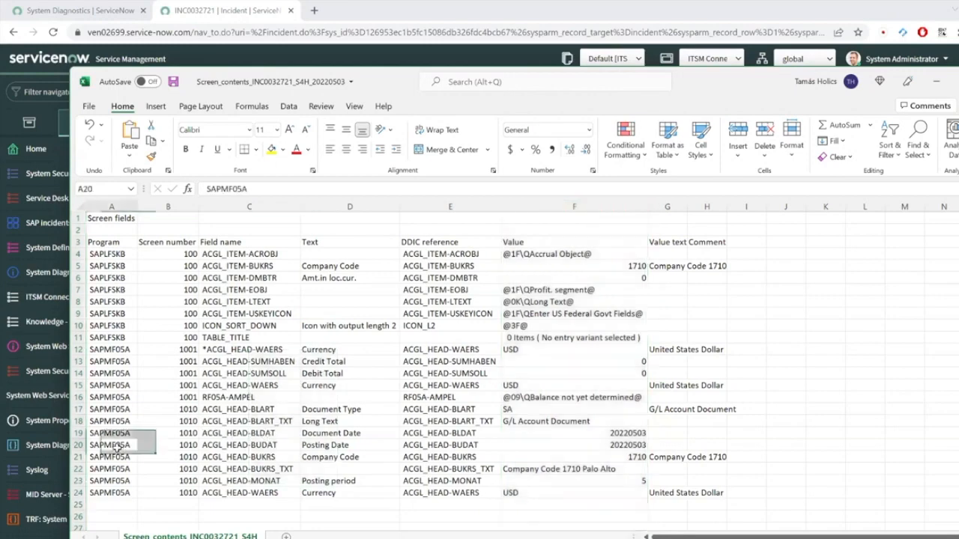
left_click(217, 443)
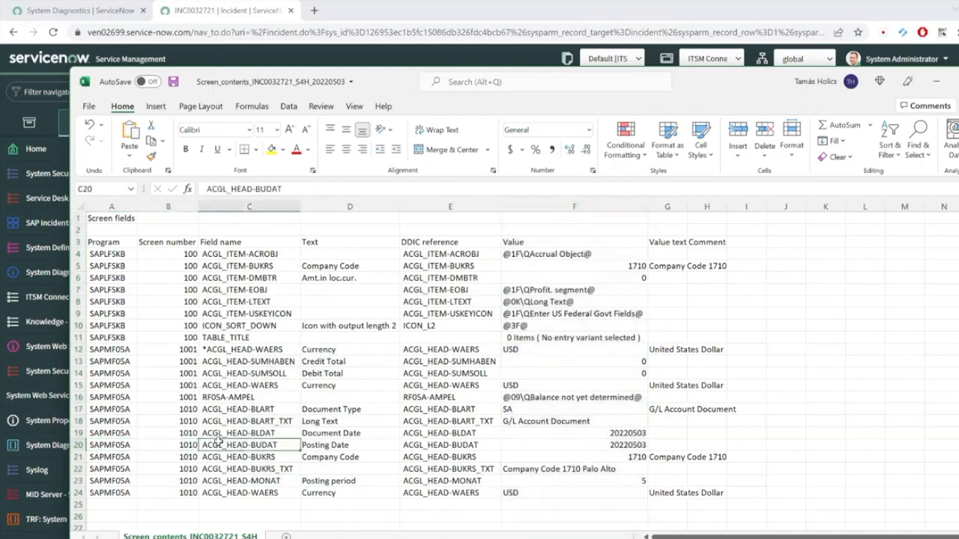
key("Right")
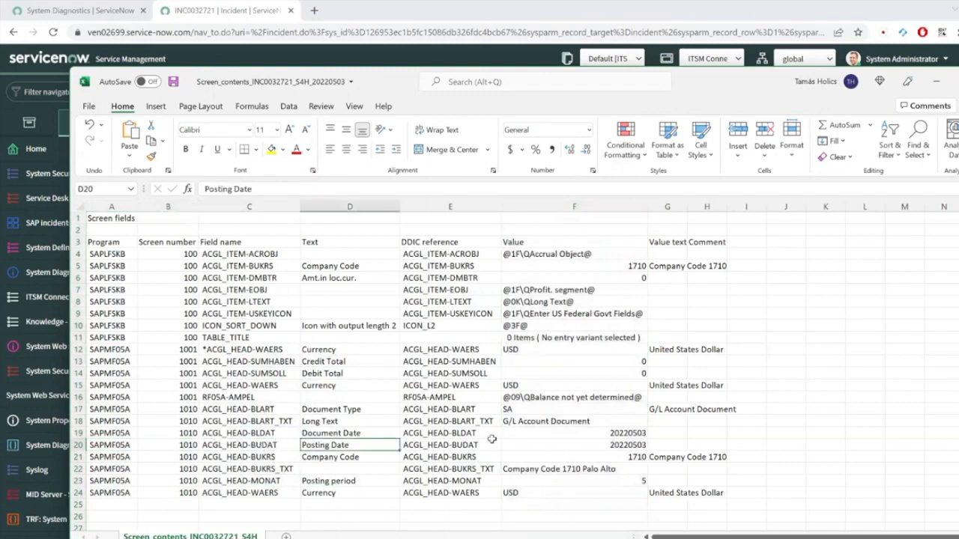
left_click(628, 442)
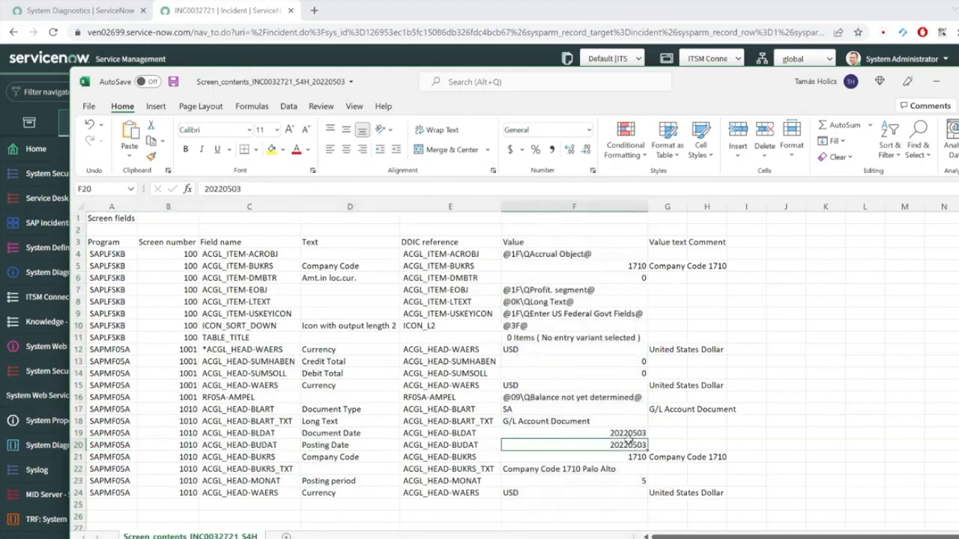
Step: Check company code 1710, currency USD and document type SA, then close Excel without saving
left_click(351, 455)
left_click(623, 455)
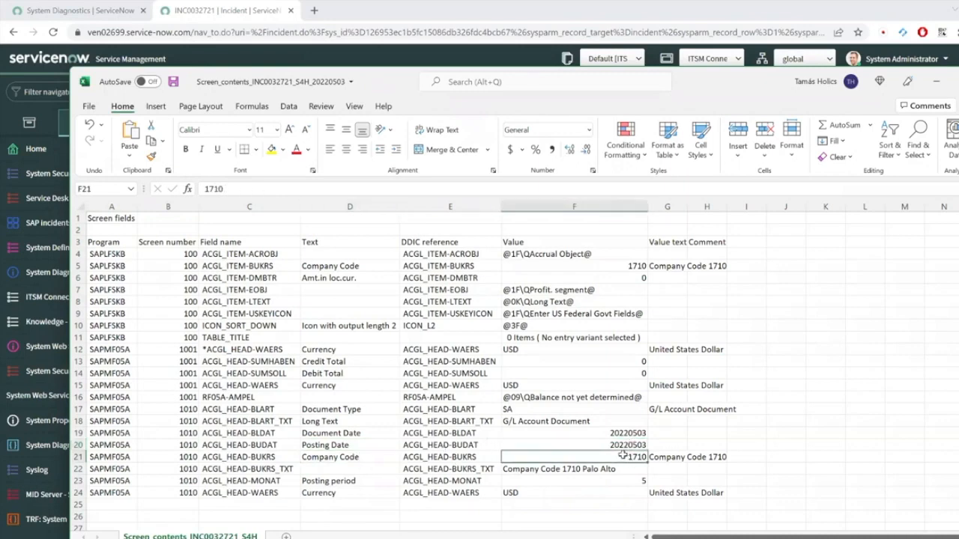
left_click(522, 490)
left_click(677, 209)
left_click(669, 384)
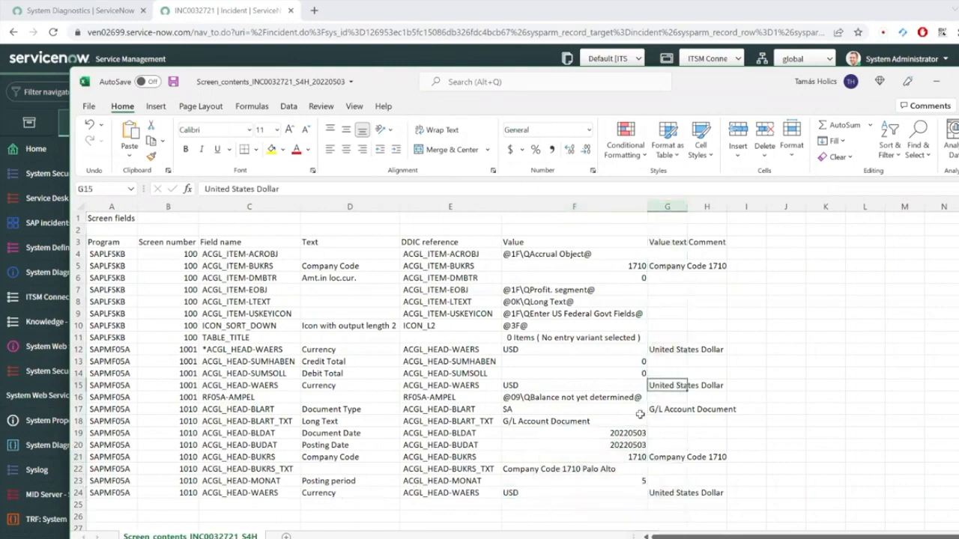
left_click(559, 410)
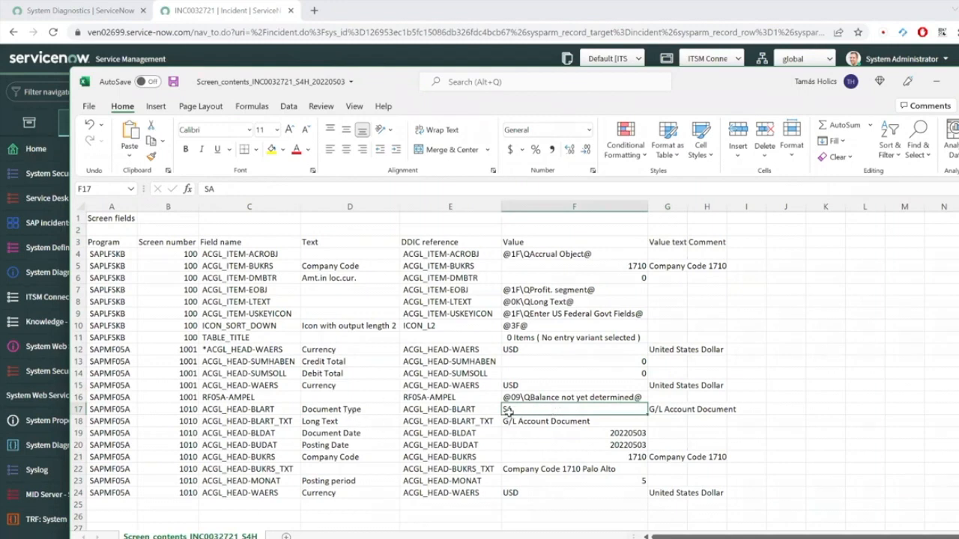
left_click(667, 409)
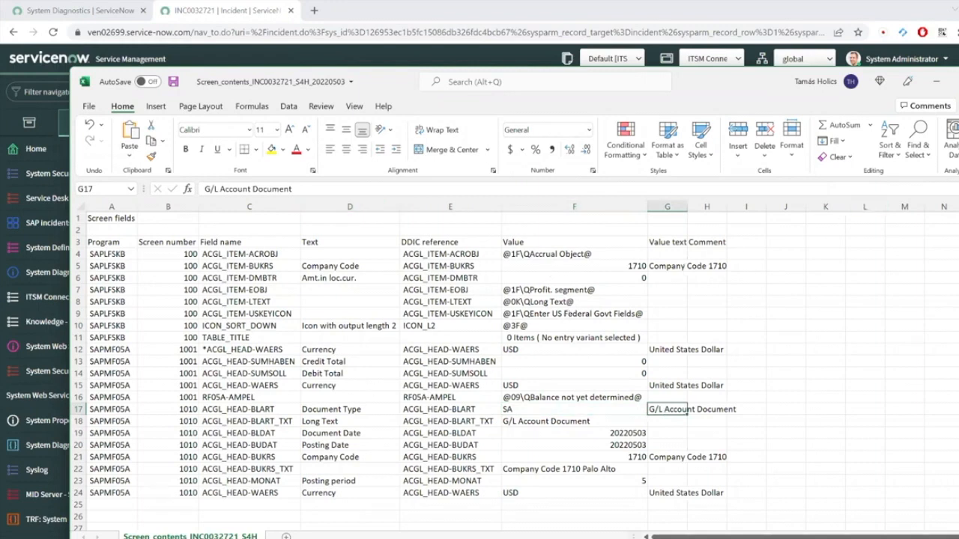
key("alt+F4")
left_click(526, 307)
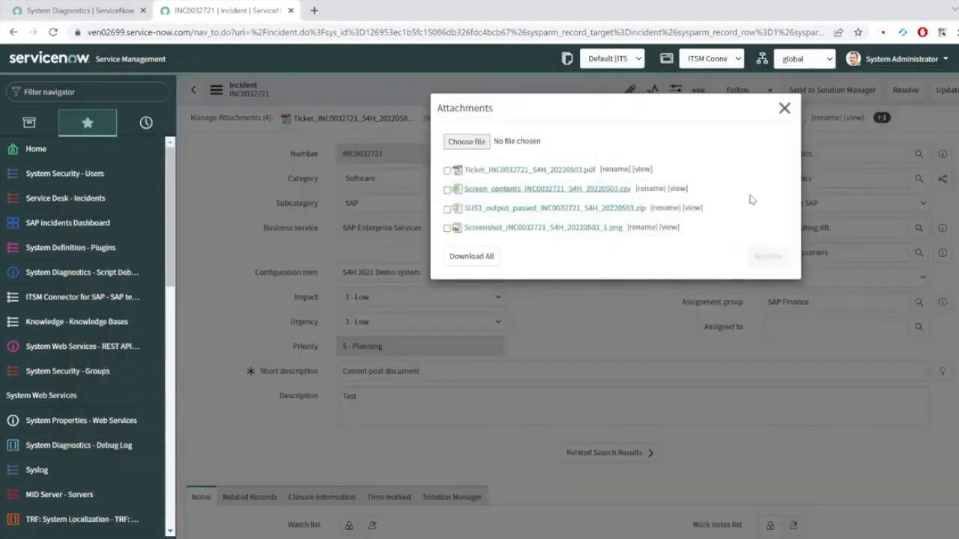
Step: Open the ticket PDF attachment enlarged and read its first page
left_click(643, 170)
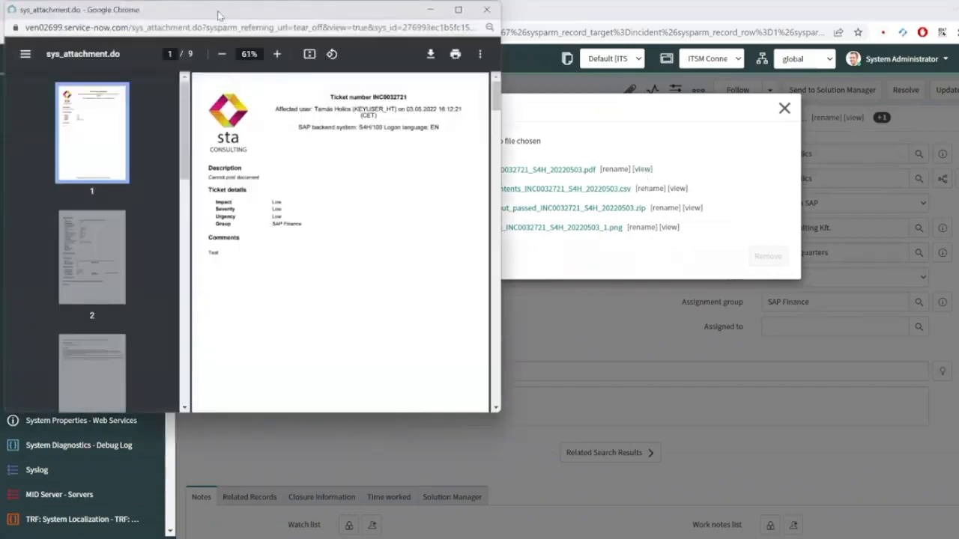
double_click(218, 15)
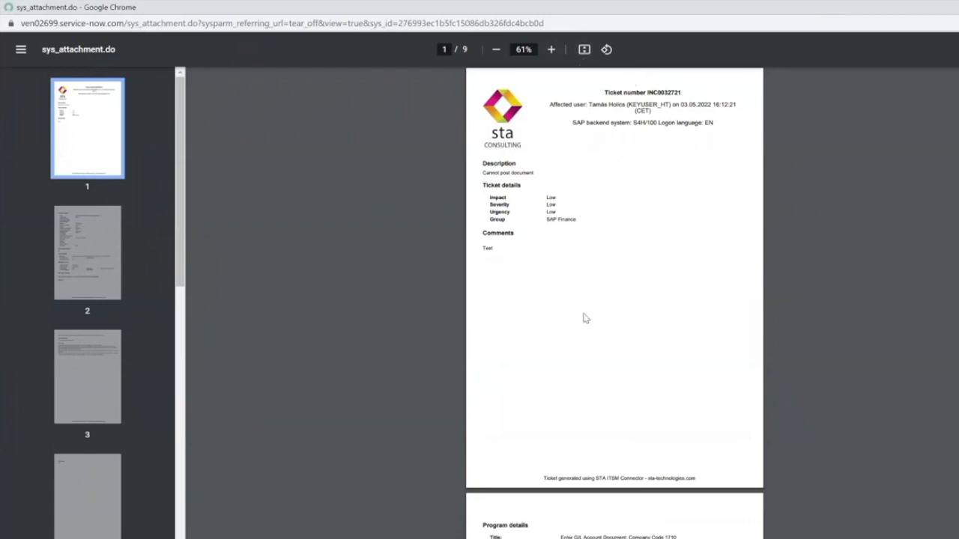
scroll(583, 319, "down", 2)
scroll(579, 321, "up", 5)
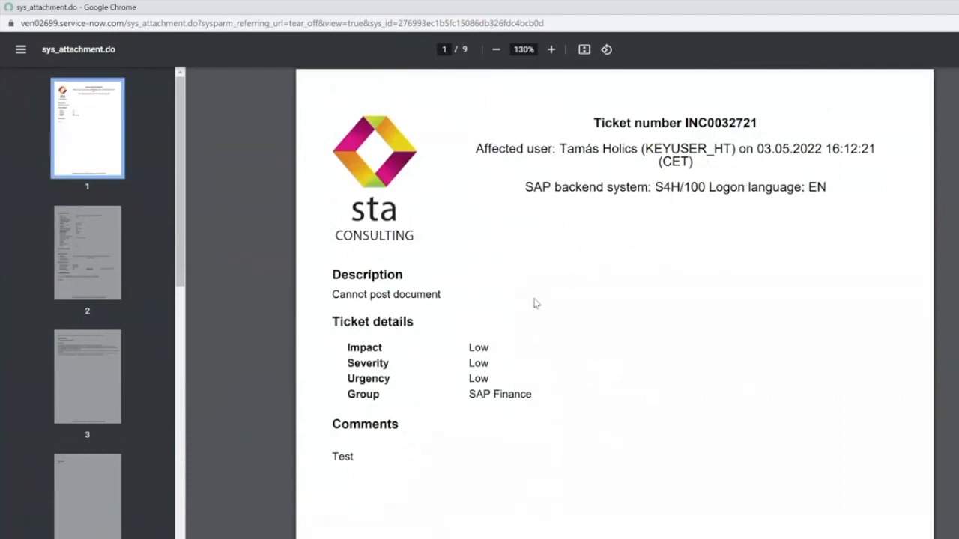
scroll(644, 347, "down", 5)
scroll(674, 325, "down", 5)
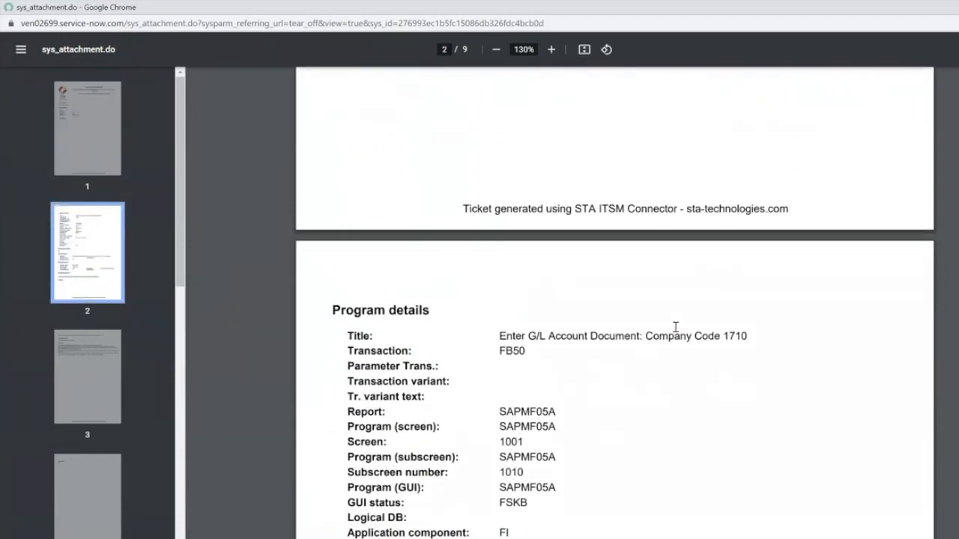
scroll(675, 328, "down", 3)
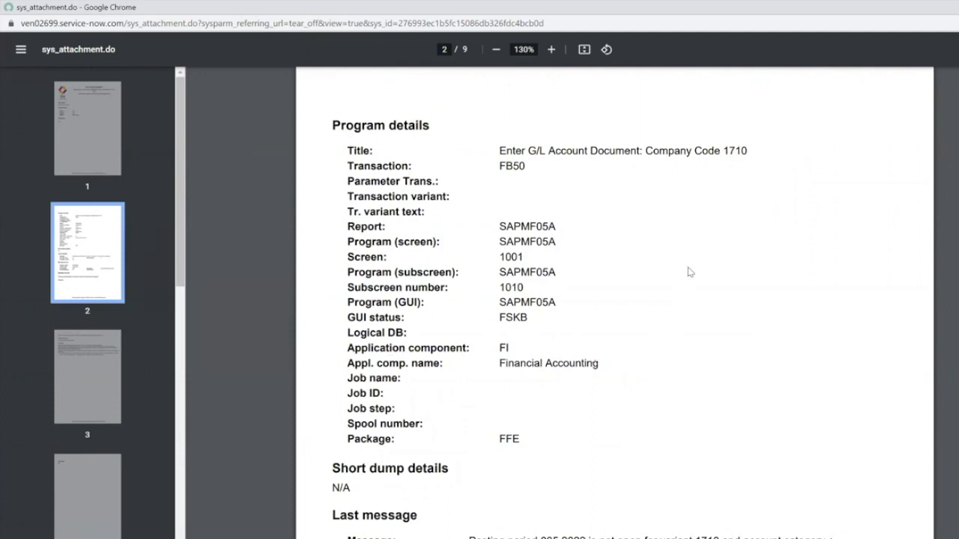
Step: Read through the remaining PDF pages up to page 6, then close the viewer
scroll(693, 265, "down", 1)
scroll(693, 265, "down", 2)
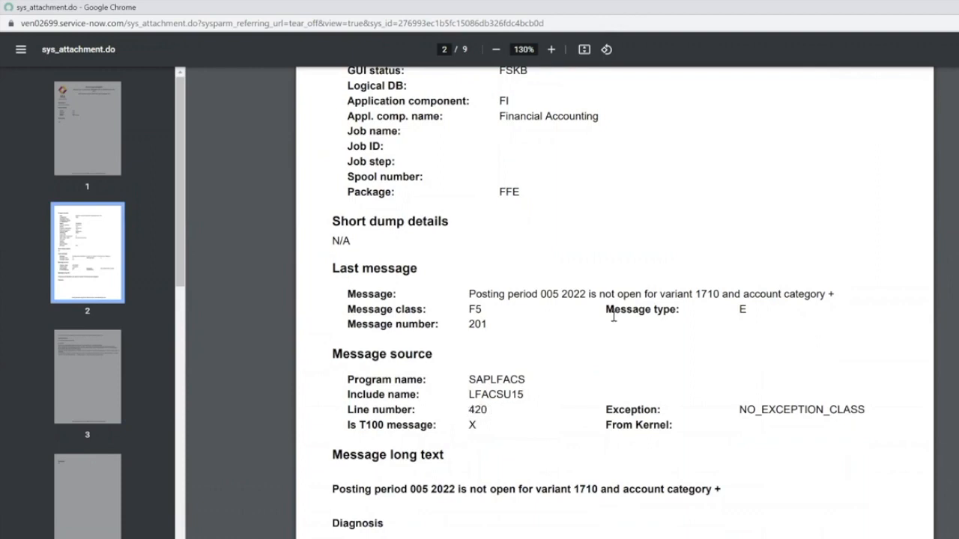
scroll(613, 316, "down", 3)
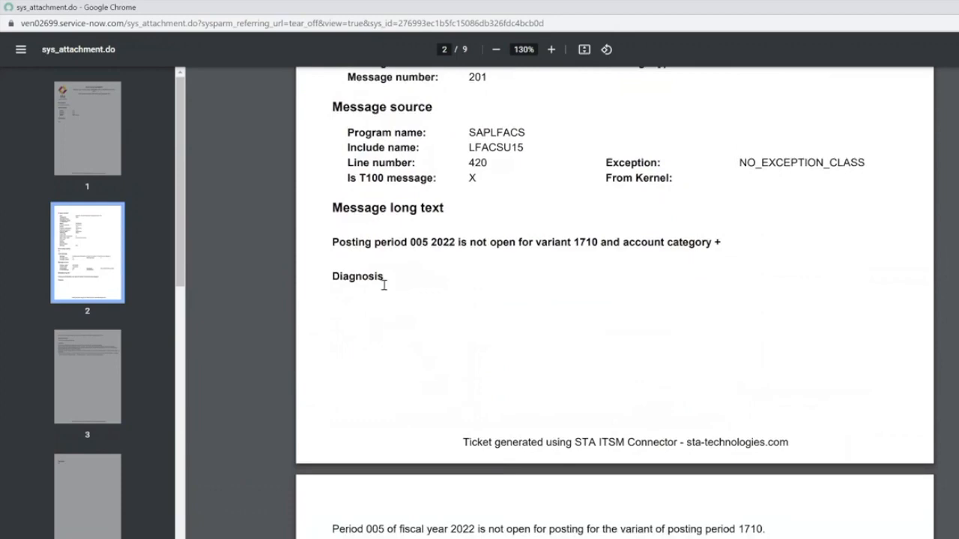
scroll(529, 293, "down", 2)
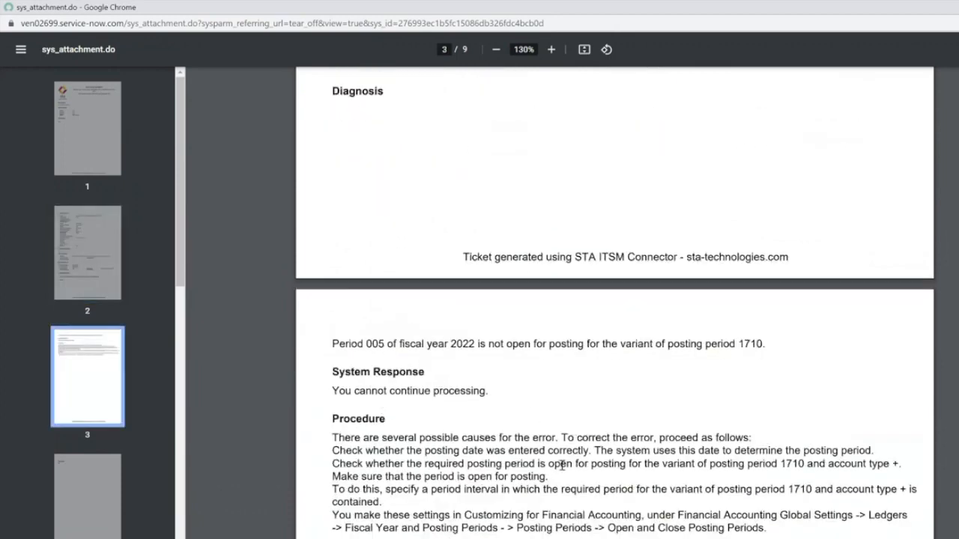
scroll(588, 419, "down", 9)
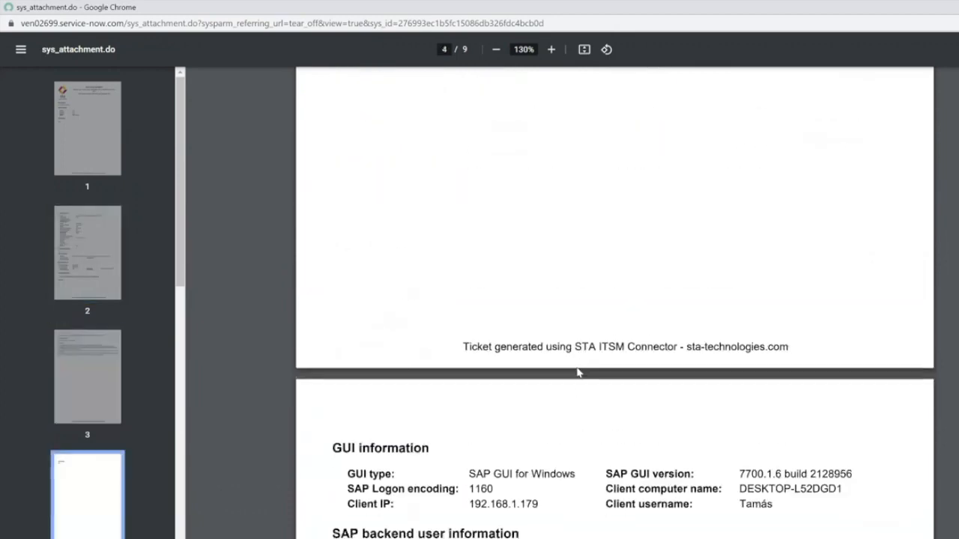
scroll(578, 372, "down", 4)
scroll(578, 370, "down", 1)
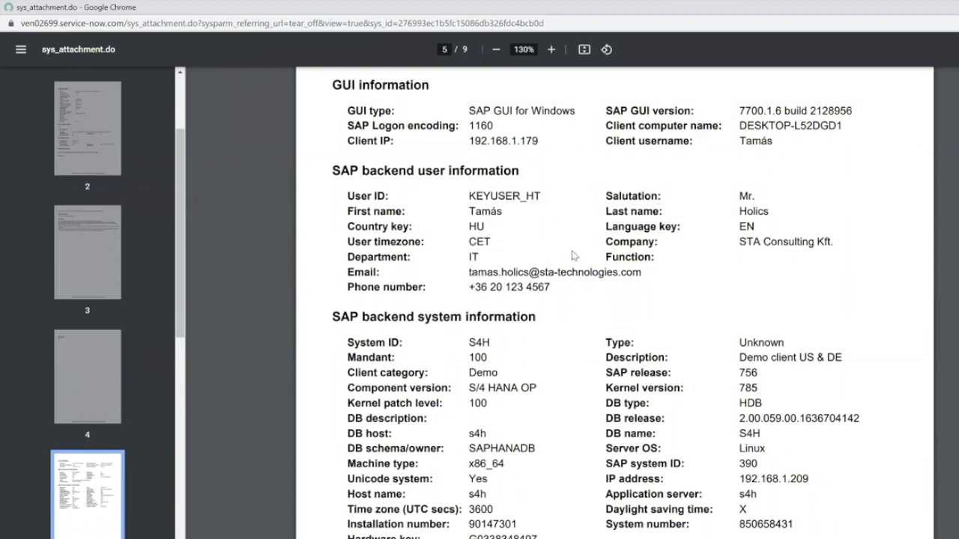
scroll(574, 255, "down", 1)
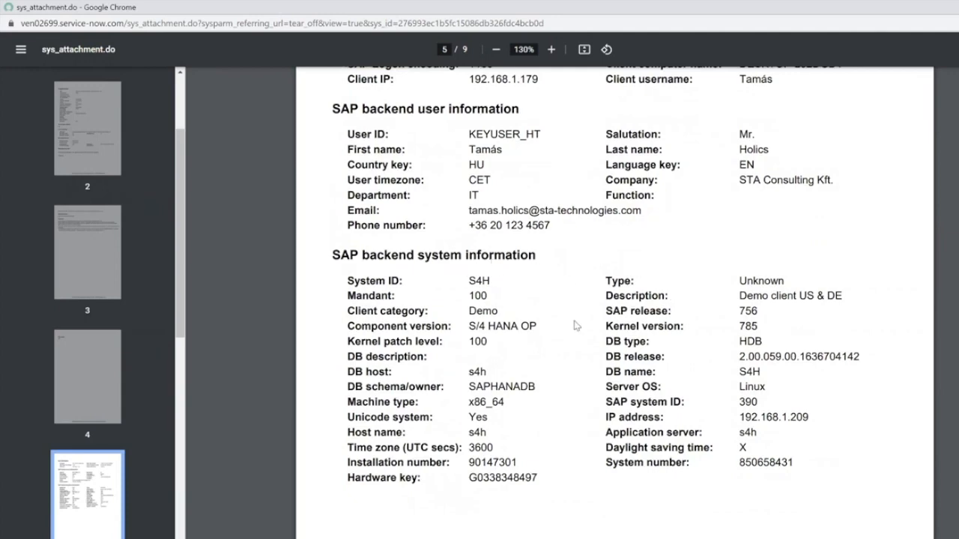
scroll(575, 326, "down", 6)
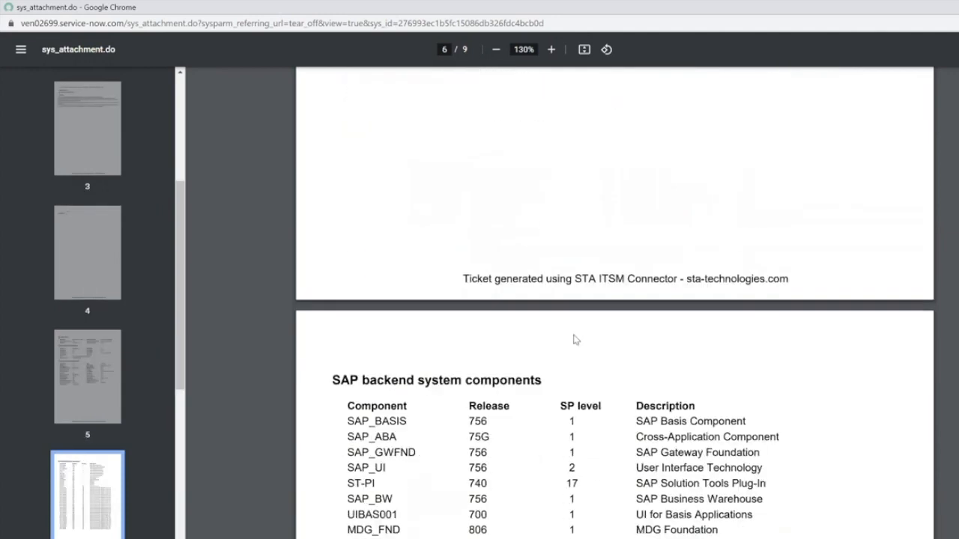
scroll(575, 341, "down", 2)
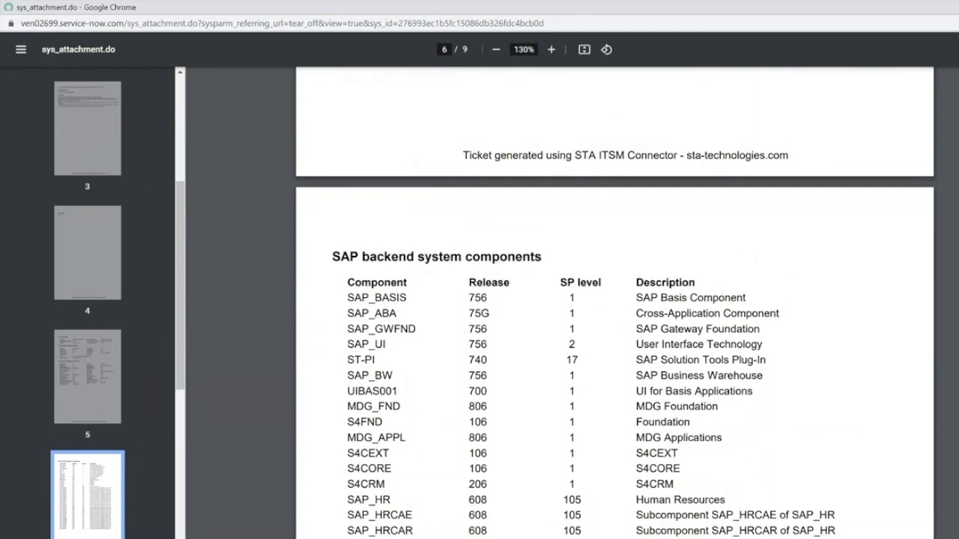
left_click(956, 7)
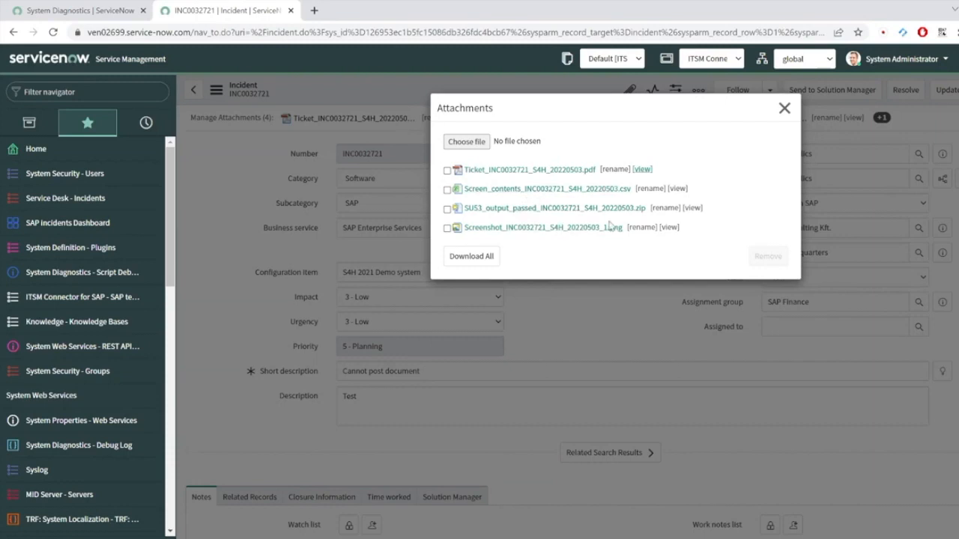
Step: Close the Attachments dialog and show the incident's SAP technical details (1) related list
left_click(784, 108)
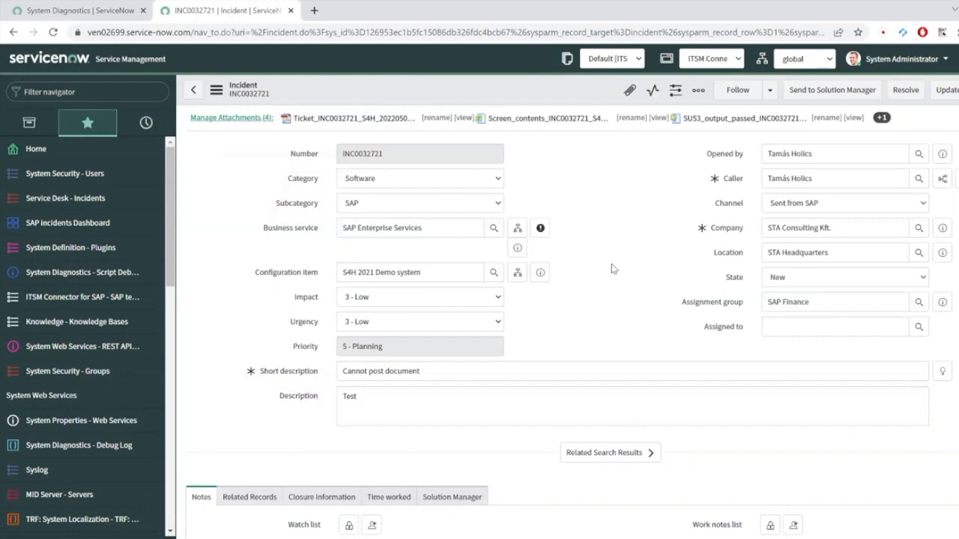
scroll(611, 268, "down", 15)
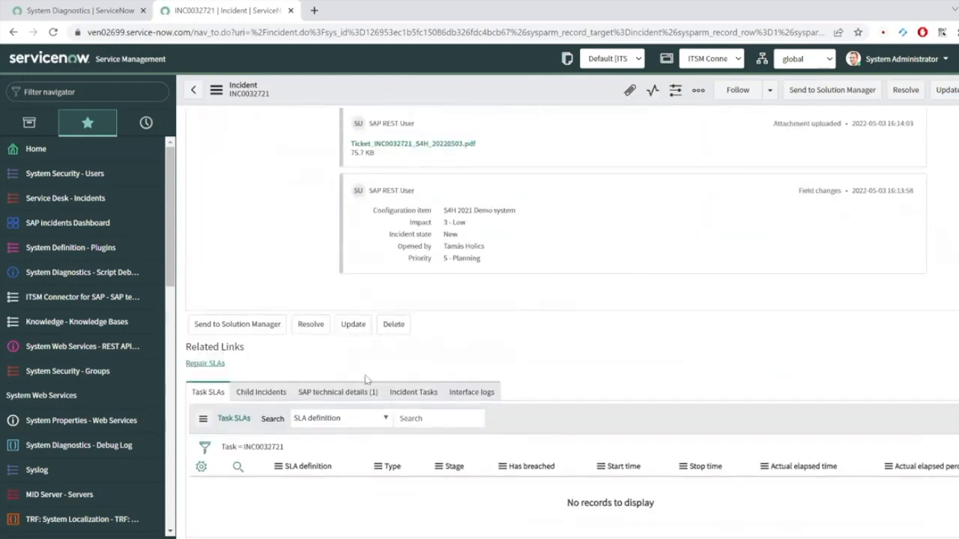
left_click(342, 394)
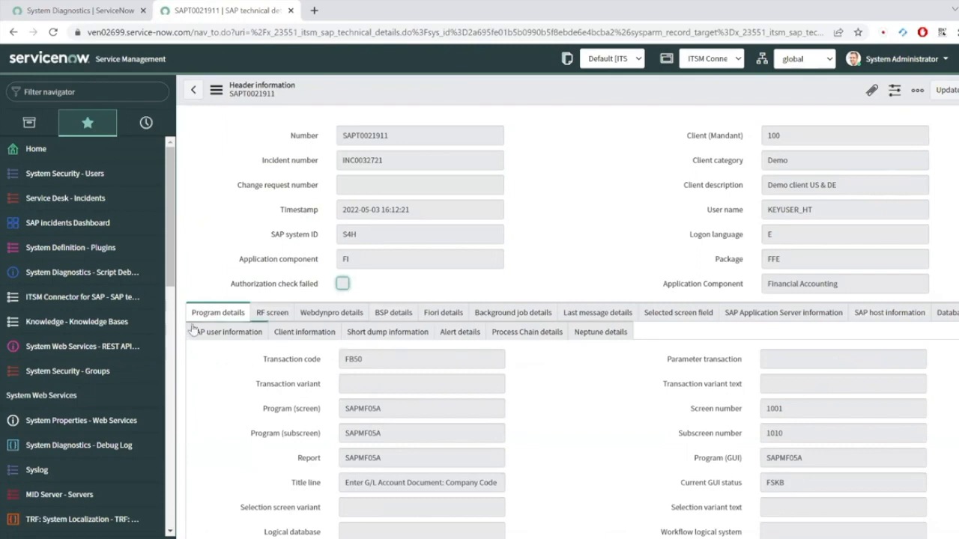
Step: Browse SAPT0021911's Last message, Application Server, Database, SAP user and System components tabs
left_click(616, 315)
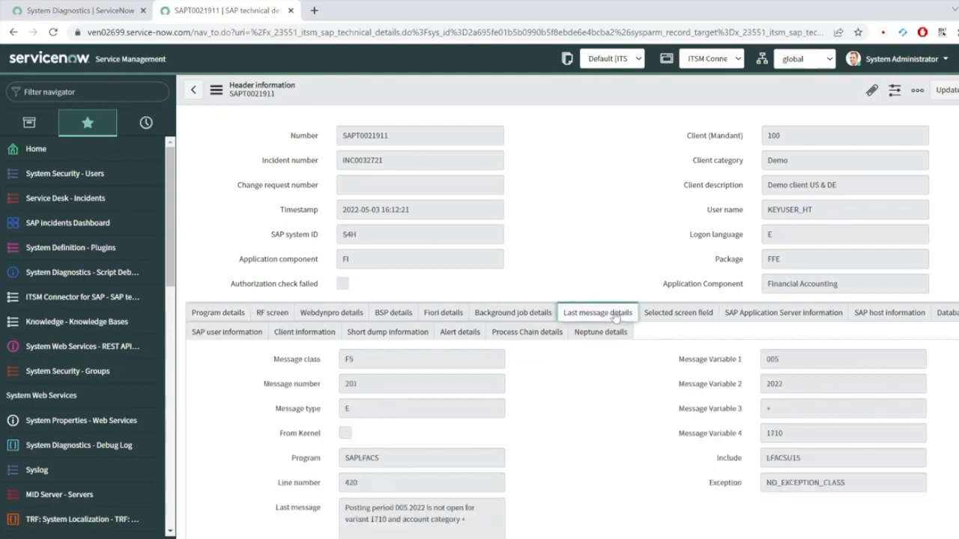
scroll(664, 372, "down", 2)
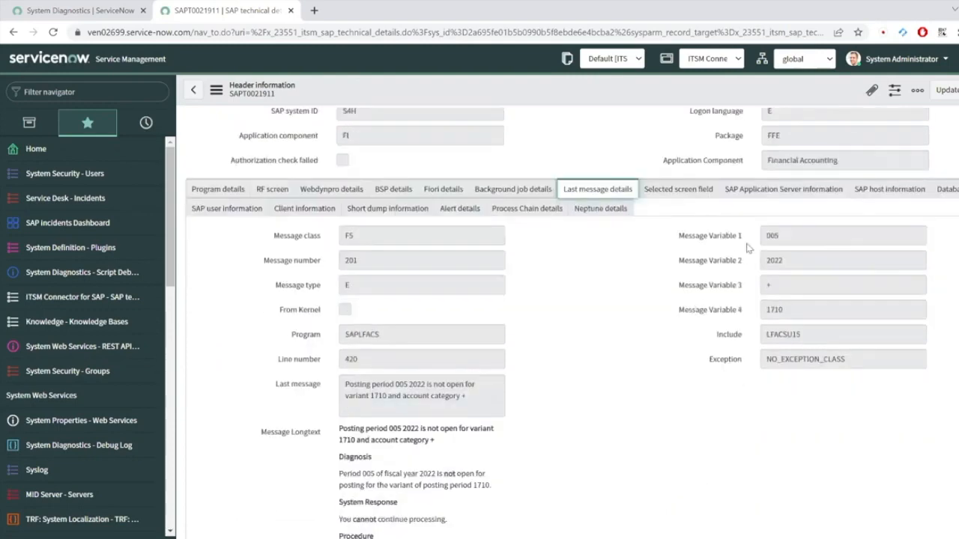
left_click(772, 192)
left_click(934, 197)
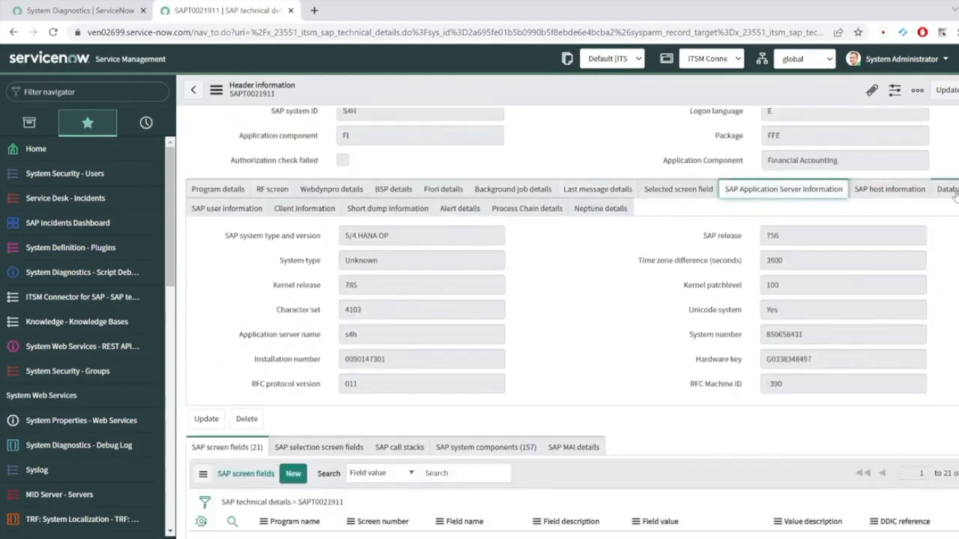
left_click(225, 210)
scroll(645, 287, "down", 3)
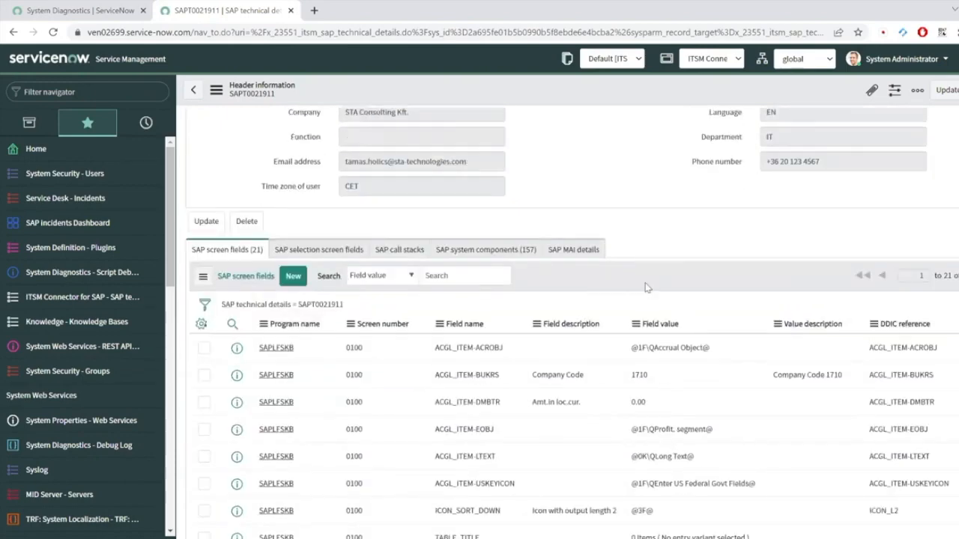
scroll(746, 357, "down", 2)
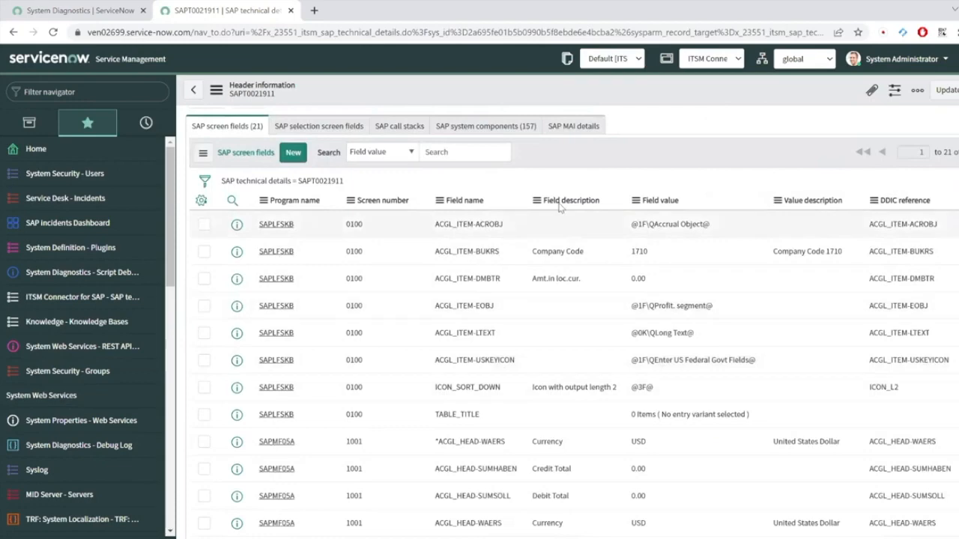
left_click(508, 126)
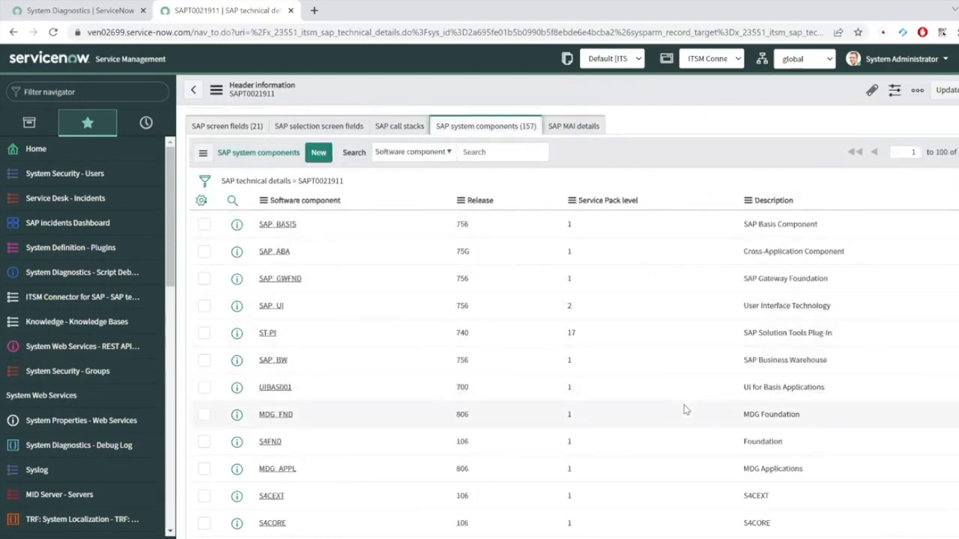
scroll(684, 410, "up", 8)
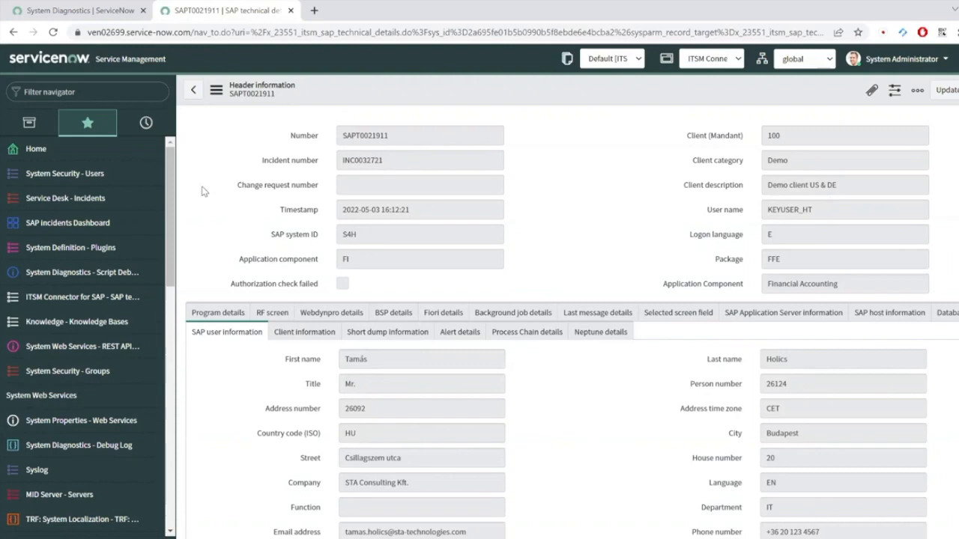
Step: Open the SAP incidents dashboard and inspect its per-system, error message and transaction charts
left_click(56, 225)
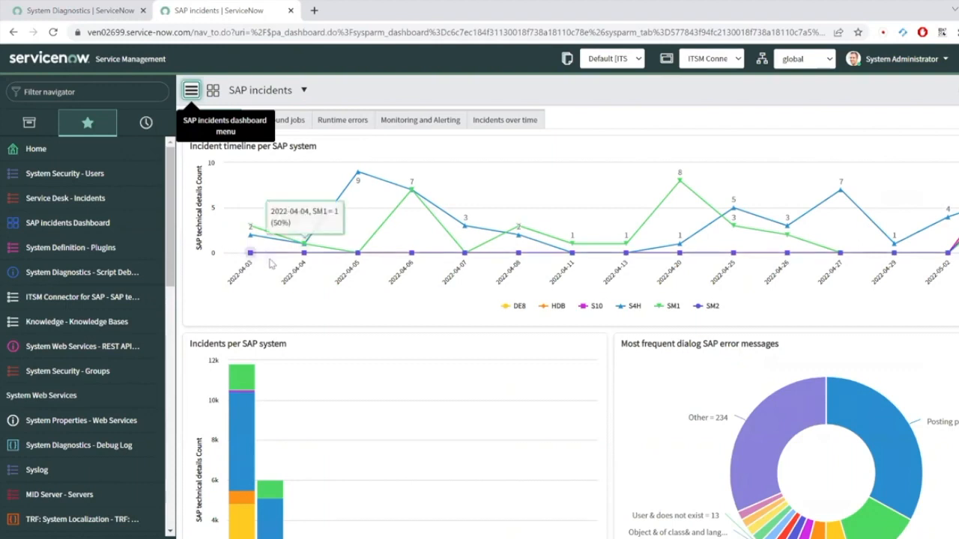
mouse_move(246, 228)
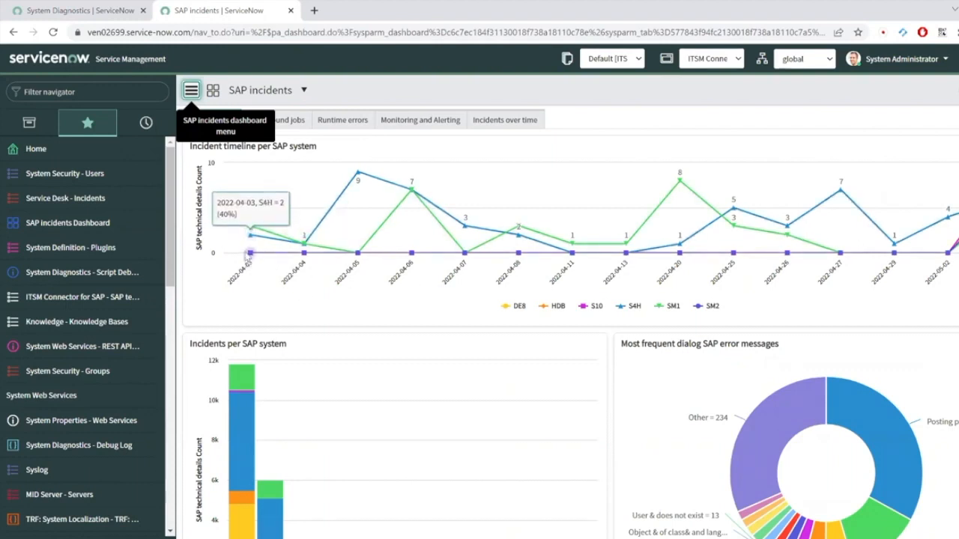
mouse_move(732, 209)
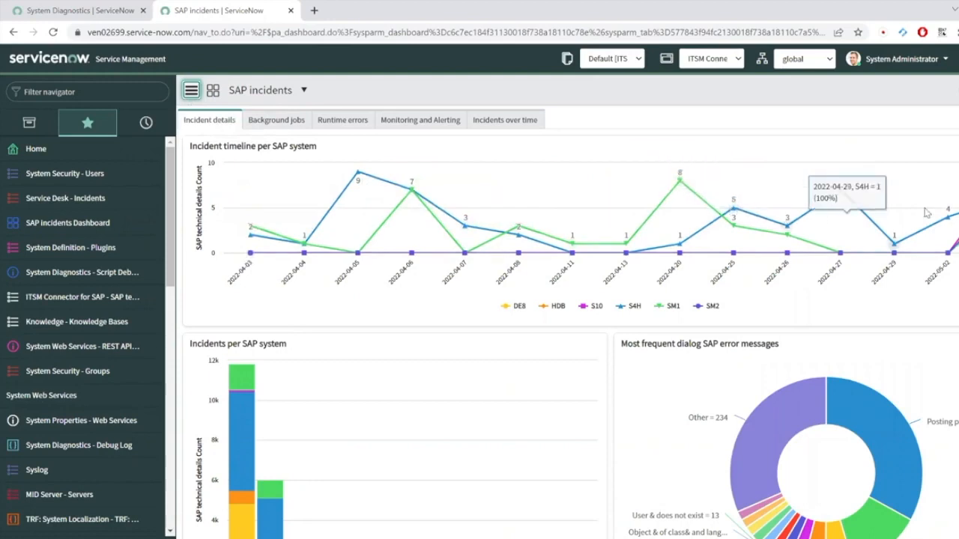
scroll(701, 226, "down", 2)
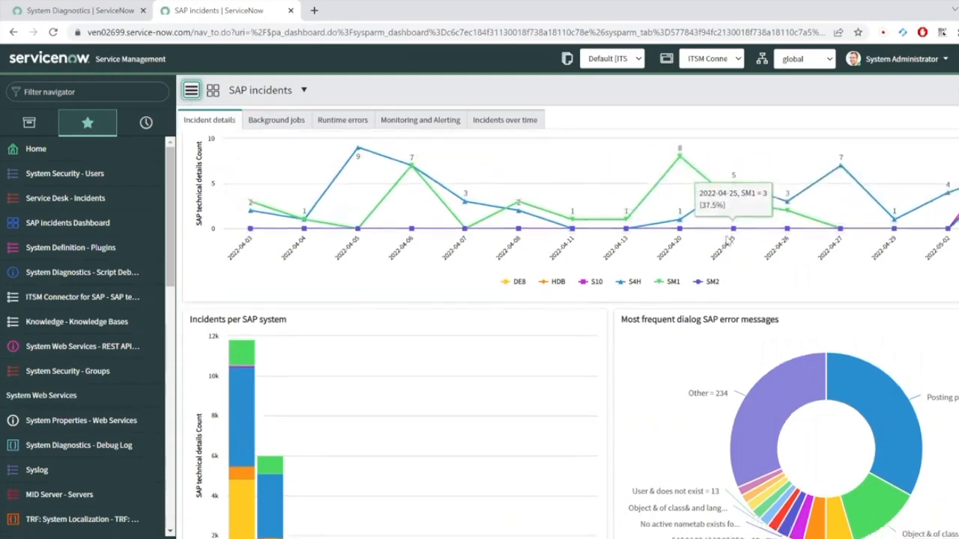
mouse_move(255, 263)
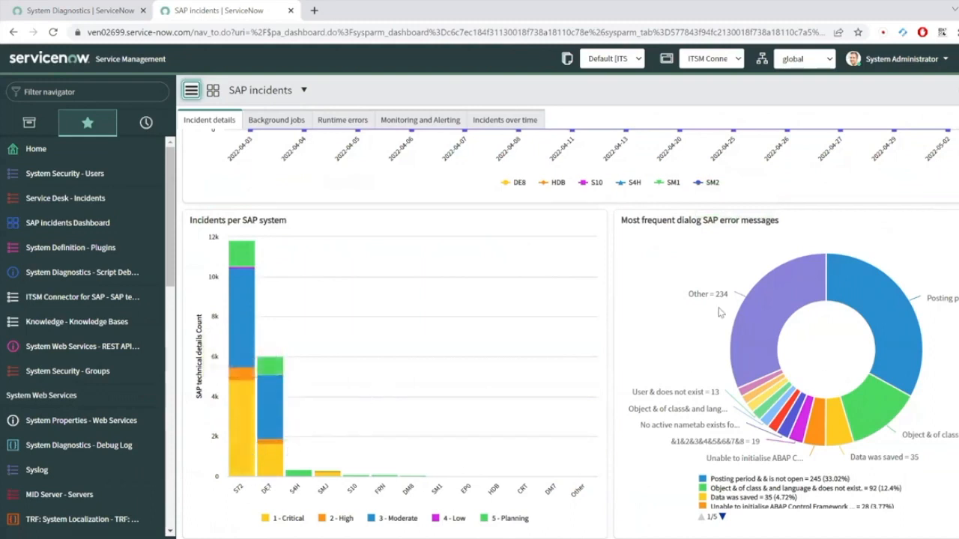
mouse_move(867, 289)
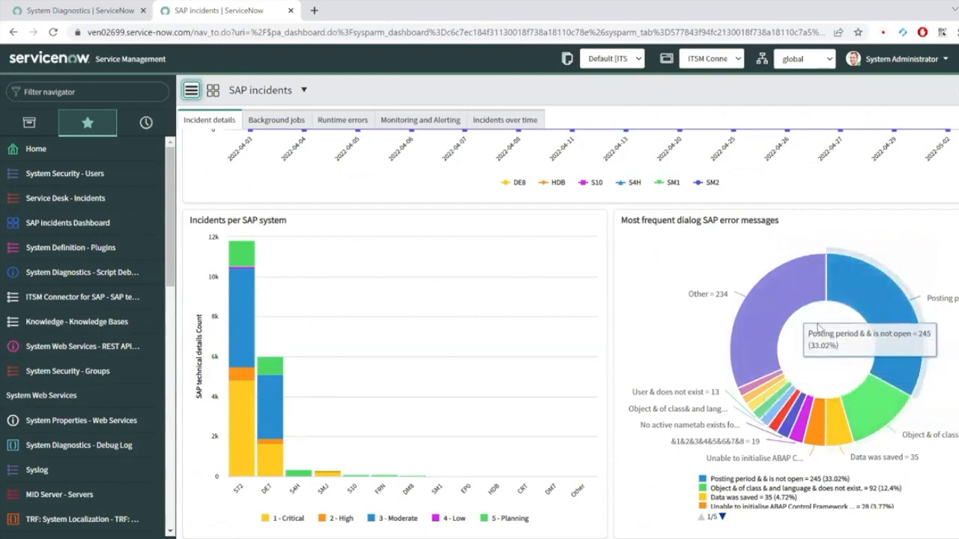
scroll(821, 360, "down", 3)
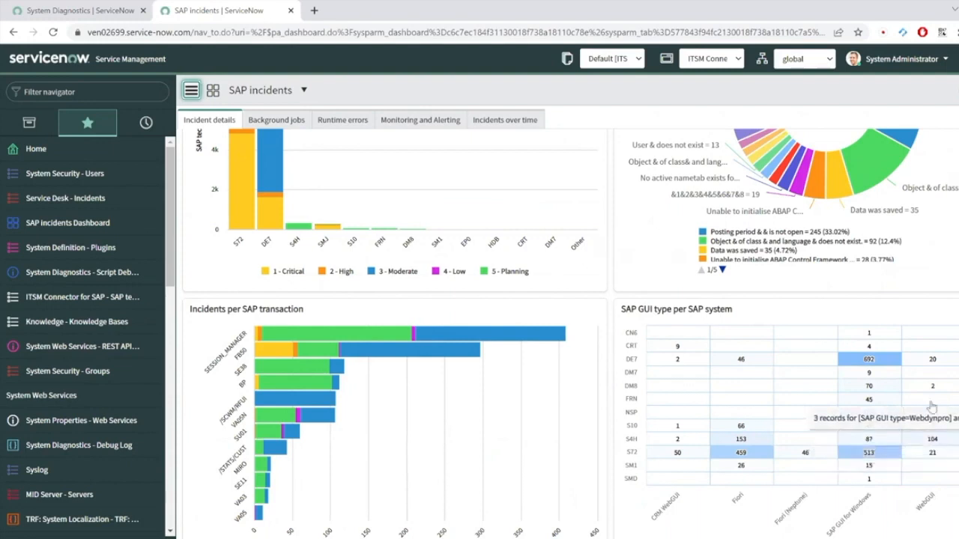
Step: Move the dashboard through Background jobs and Runtime errors to Monitoring and Alerting (10,162 Yellow, 6,559 Red)
left_click(277, 120)
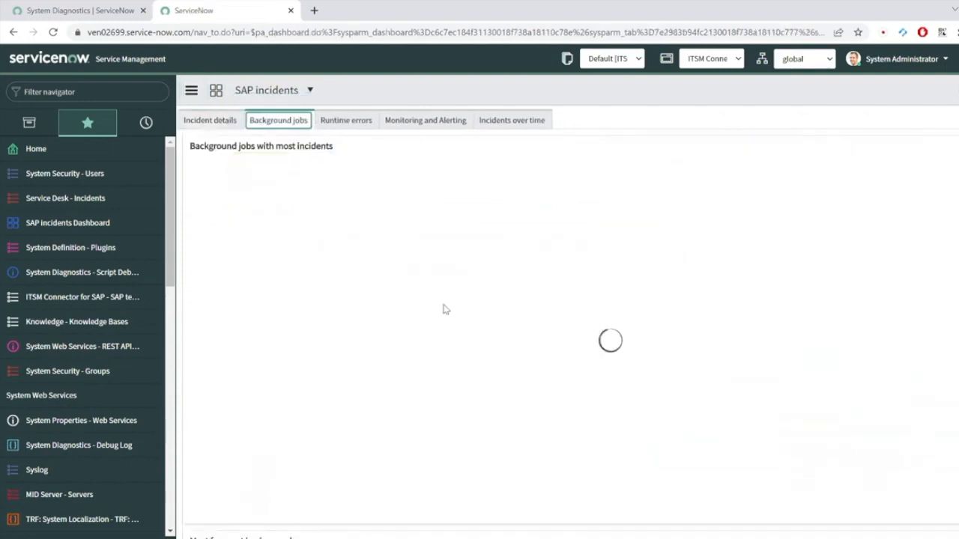
scroll(434, 290, "down", 3)
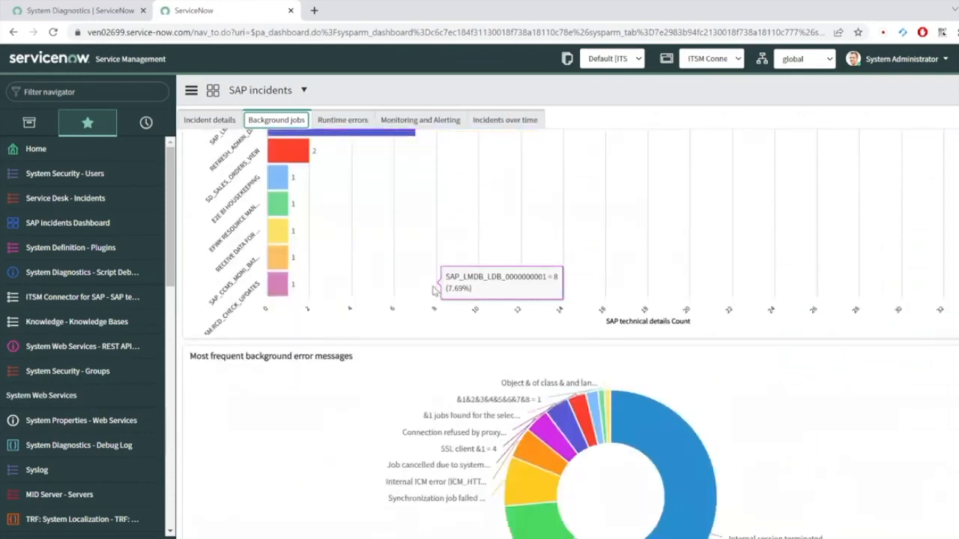
left_click(342, 120)
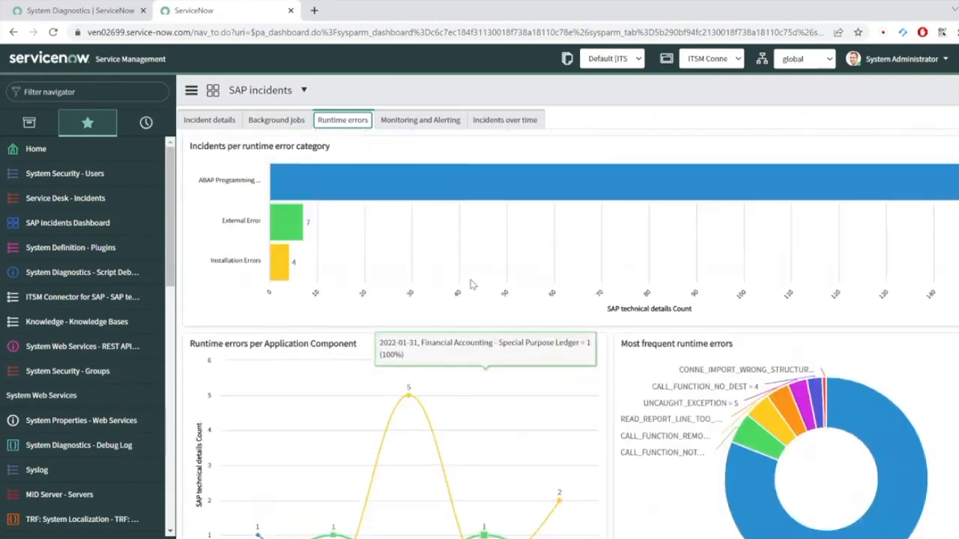
left_click(422, 123)
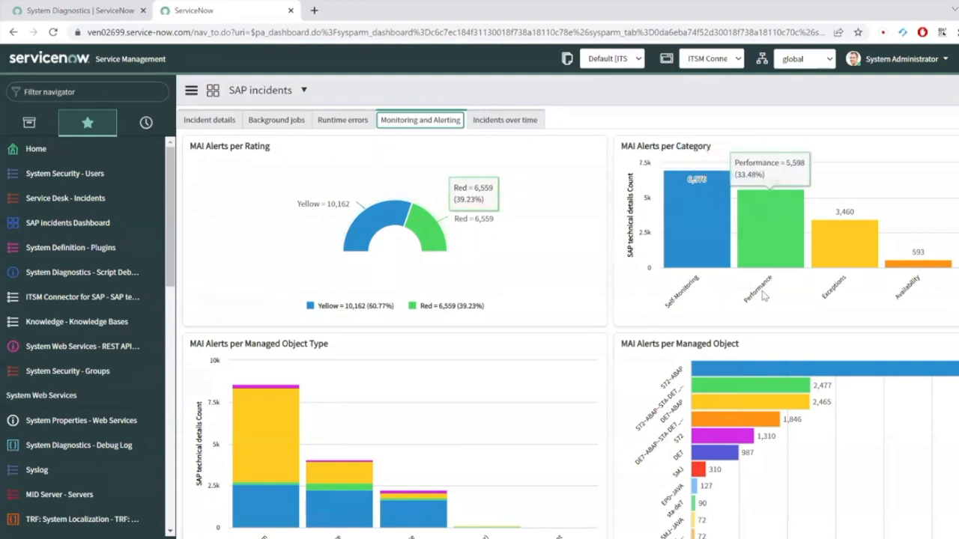
scroll(765, 293, "down", 2)
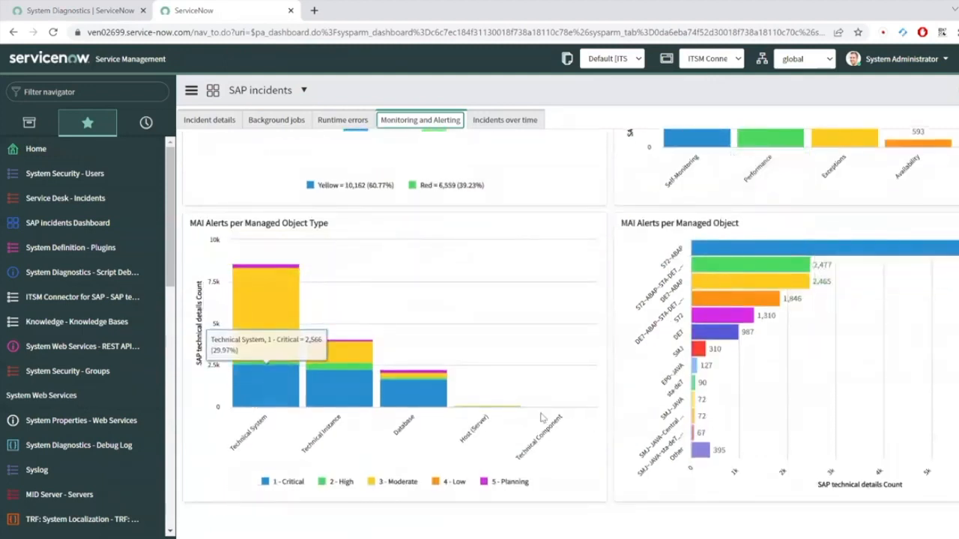
scroll(515, 329, "up", 2)
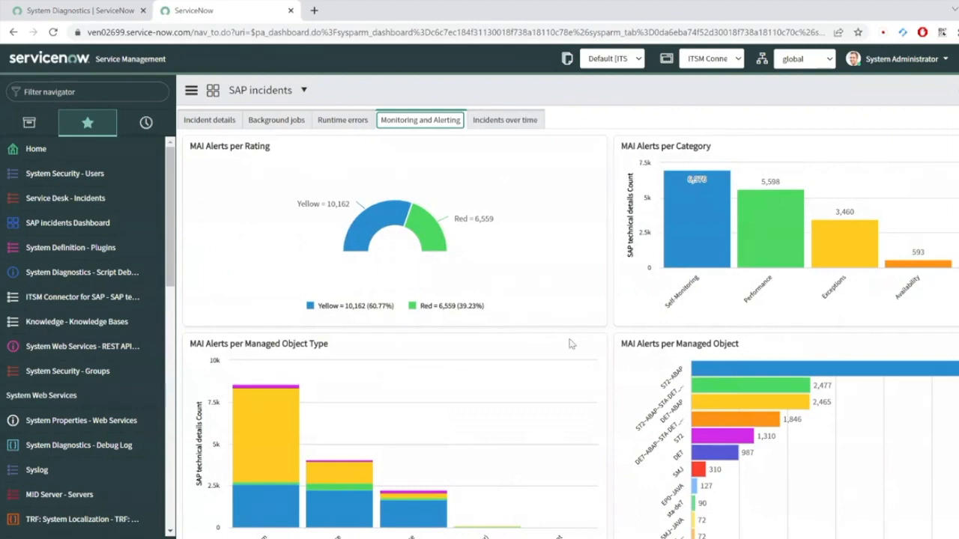
Step: Leave the SAP G/L document entry without keeping its data
mouse_move(622, 538)
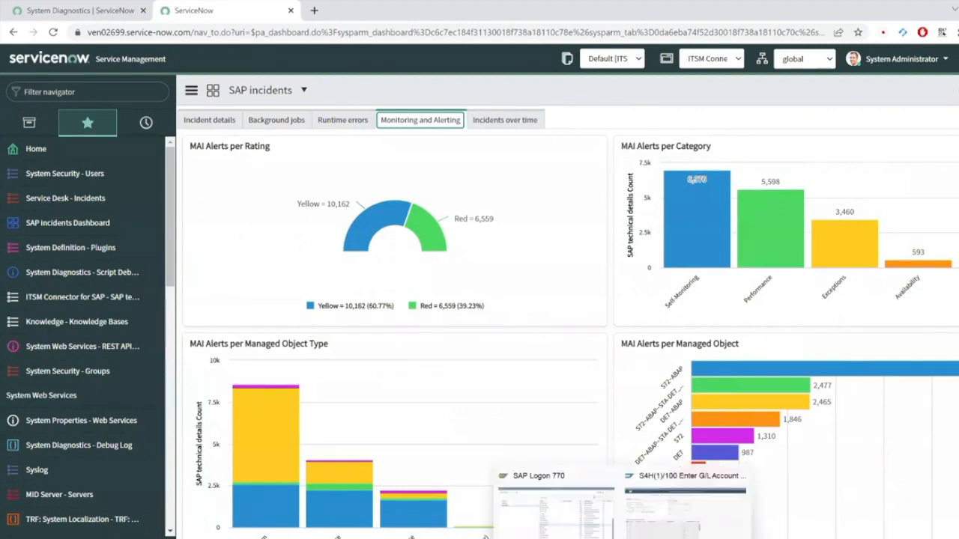
left_click(686, 502)
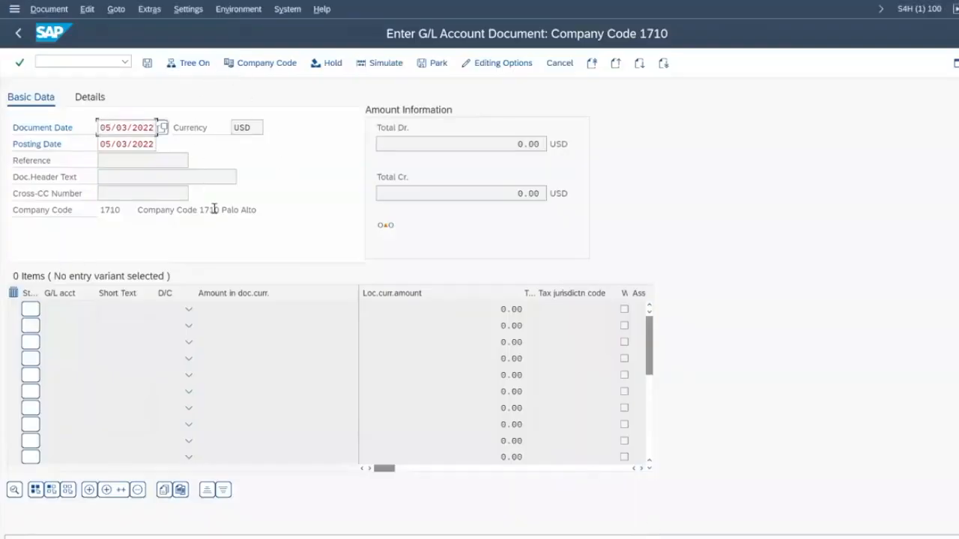
key("F3")
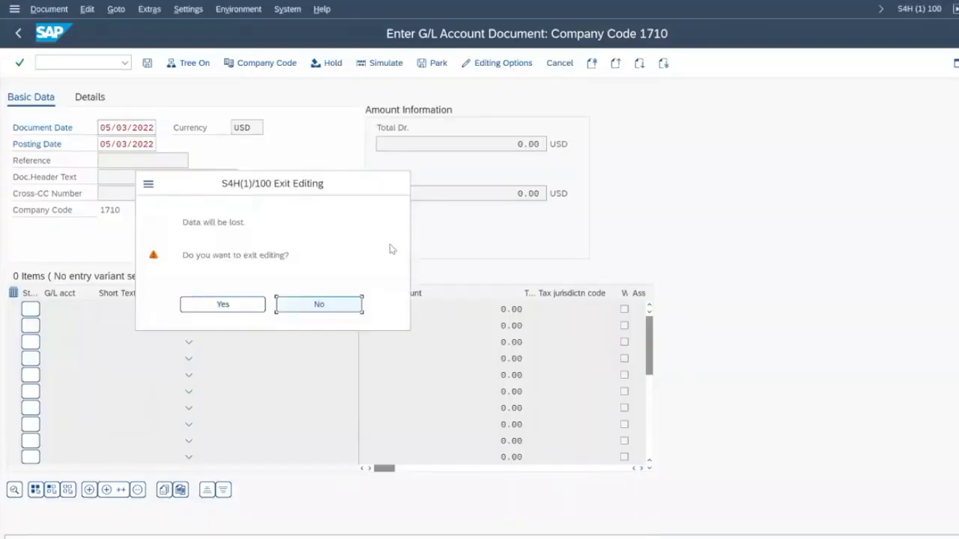
left_click(244, 305)
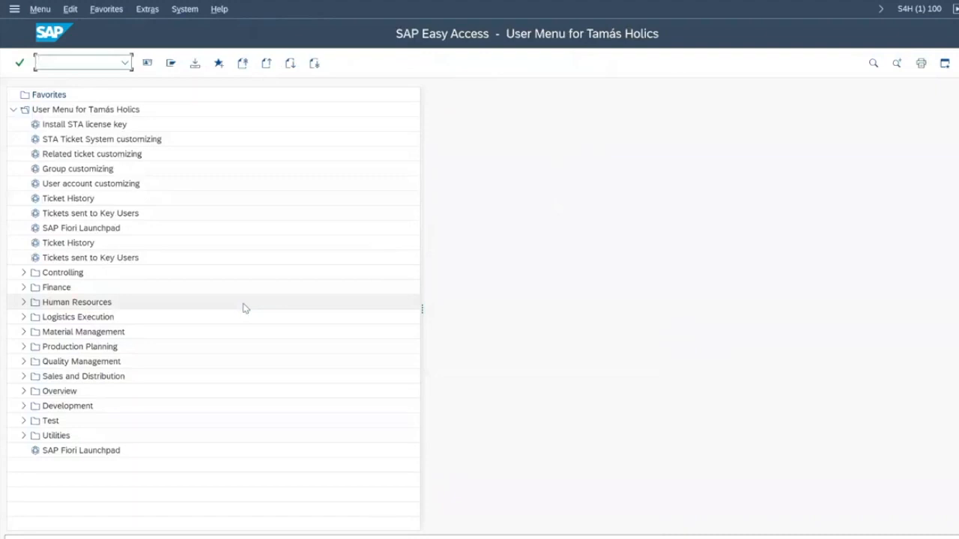
Step: Run ZDUMP to trigger a division-by-zero dump and start a support message, allowing the screenshot
type("zdump")
key("Return")
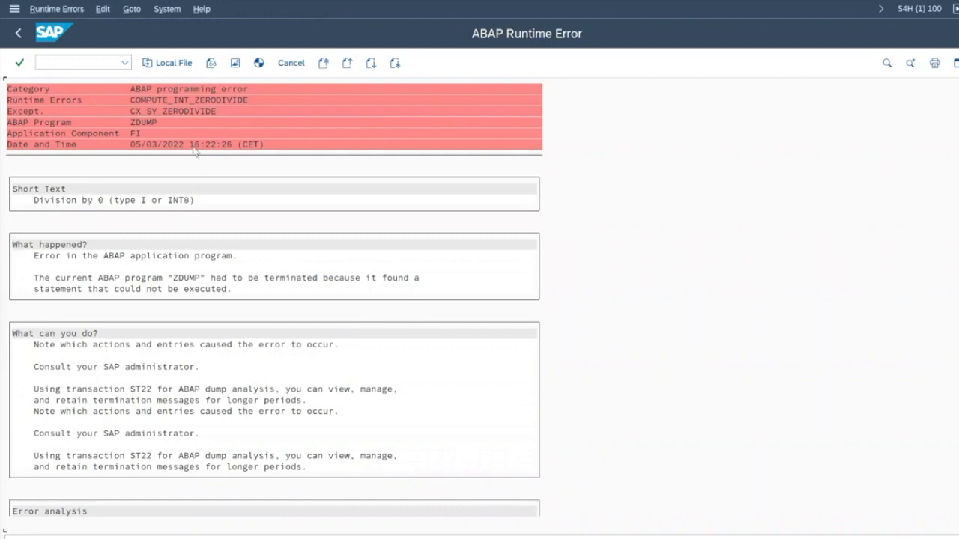
left_click(202, 10)
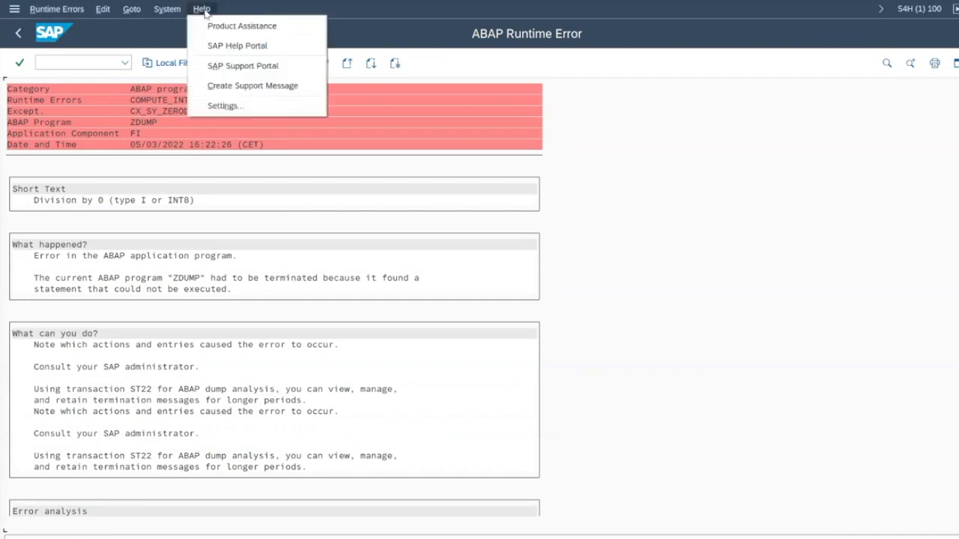
left_click(242, 87)
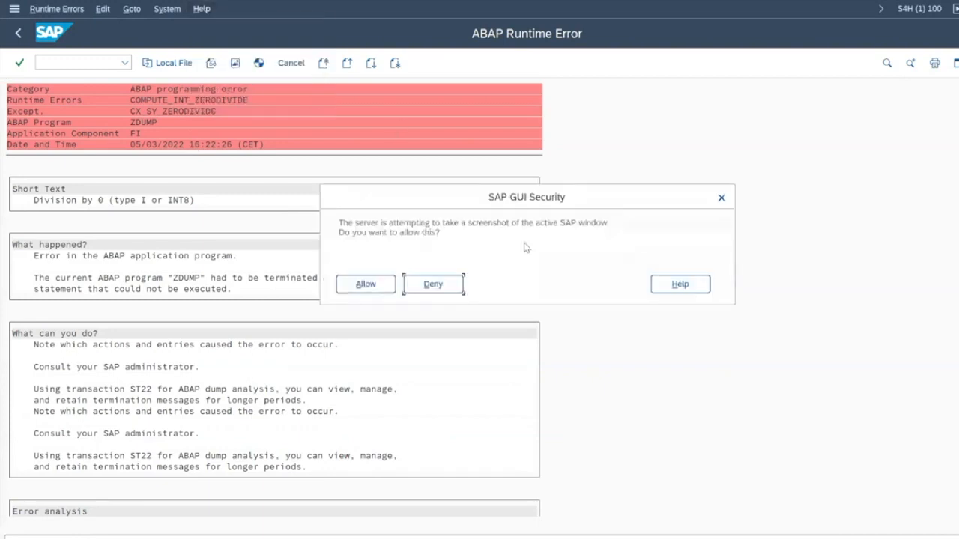
left_click(364, 282)
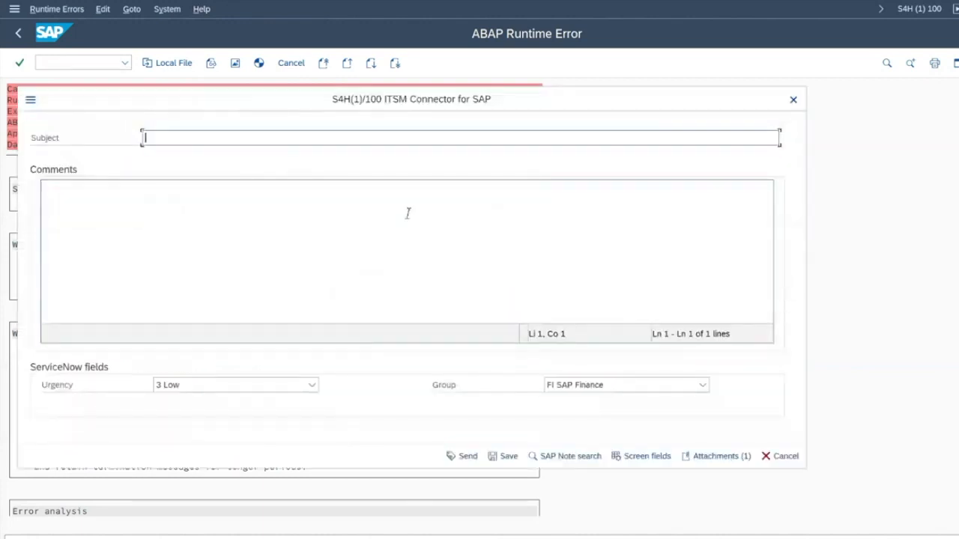
Step: Send the ITSM Connector ticket with subject 'Runtime error demo' and comment 'Test 2'
type("Runtime error demo")
left_click(409, 214)
type("Test 2")
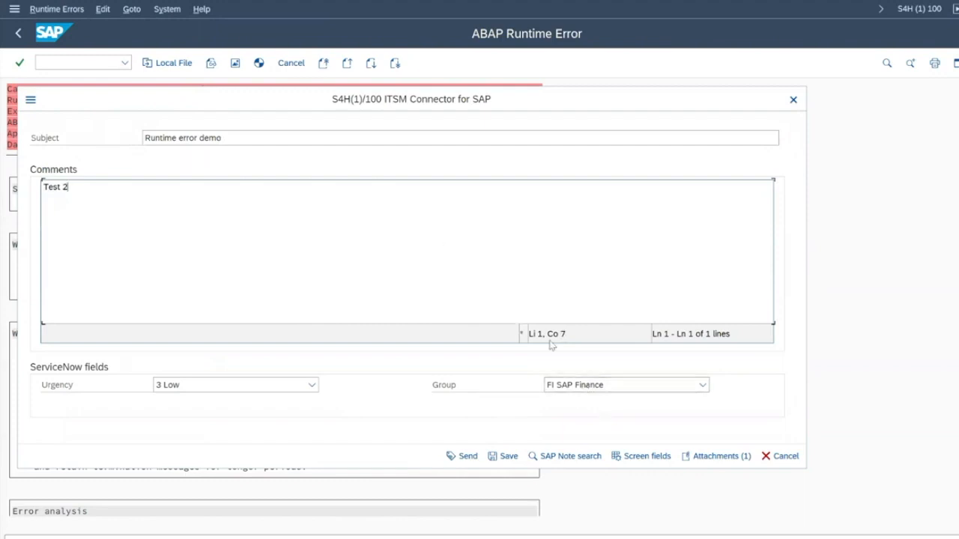
left_click_drag(389, 103, 535, 169)
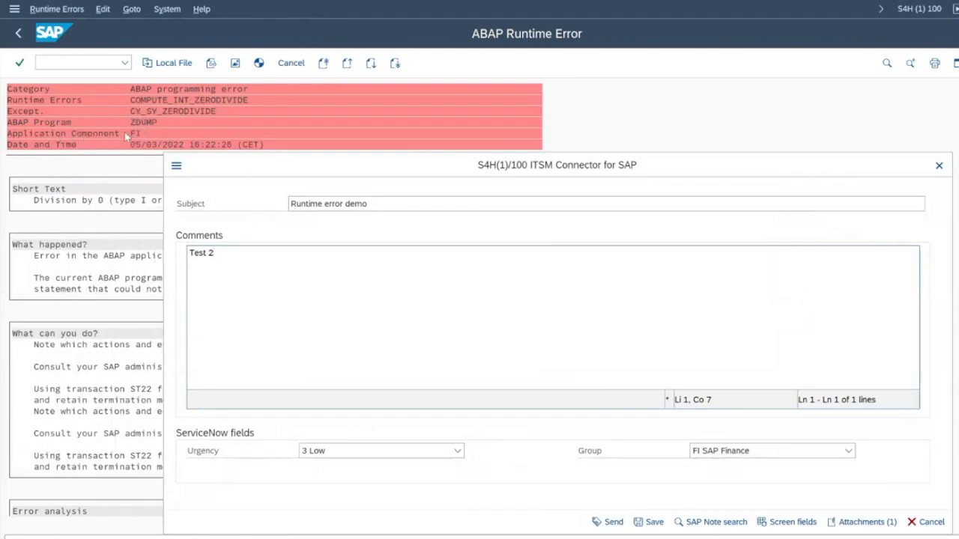
left_click_drag(525, 172, 445, 107)
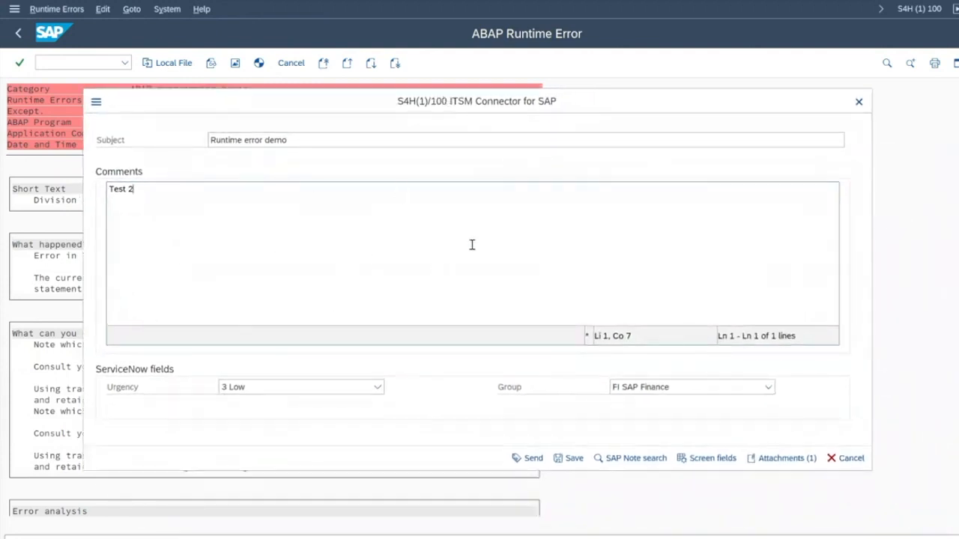
left_click(534, 460)
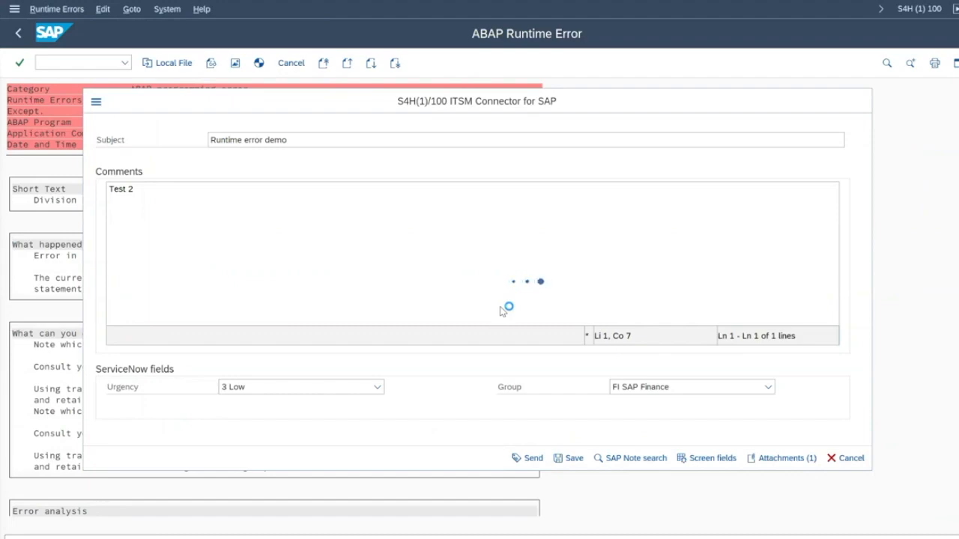
Step: Open submitted incident INC0032722 and its Ticket_short_dump zip attachment
left_click(124, 205)
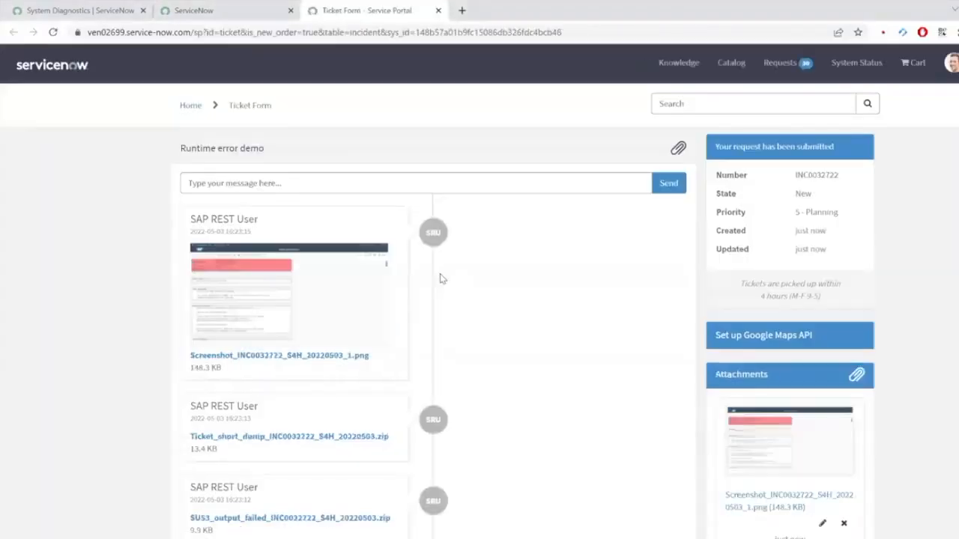
left_click(360, 442)
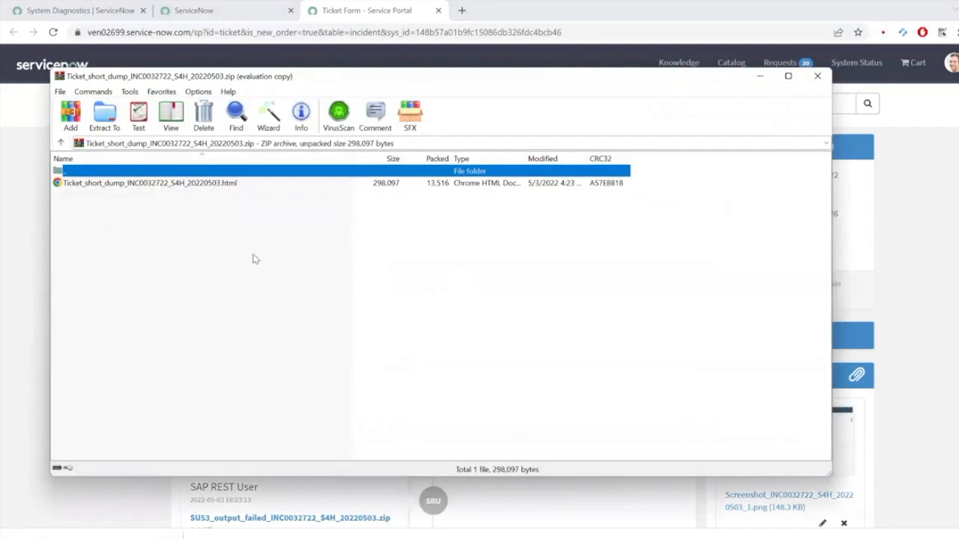
Step: Open the Ticket_short_dump HTML report from WinRAR and dismiss the licence reminder
double_click(150, 183)
key("Escape")
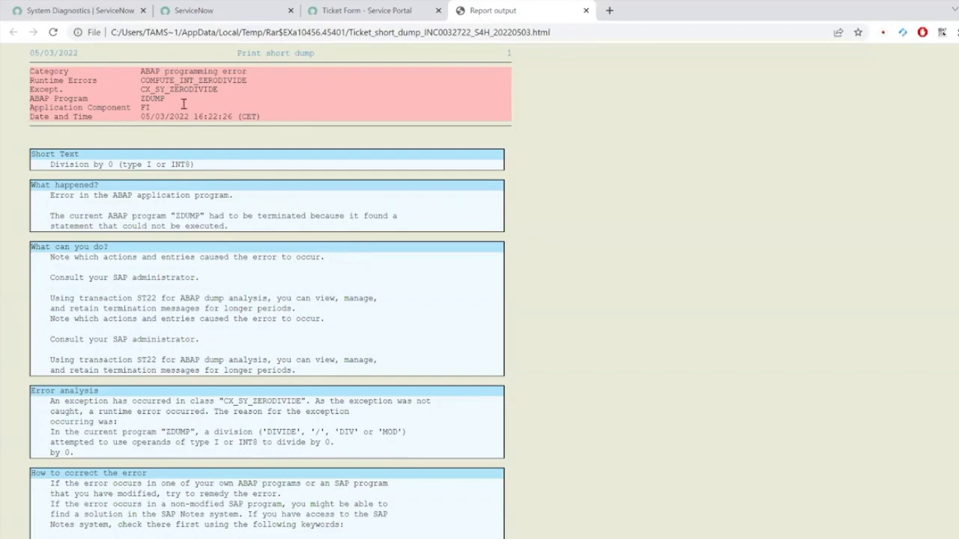
scroll(324, 317, "down", 7)
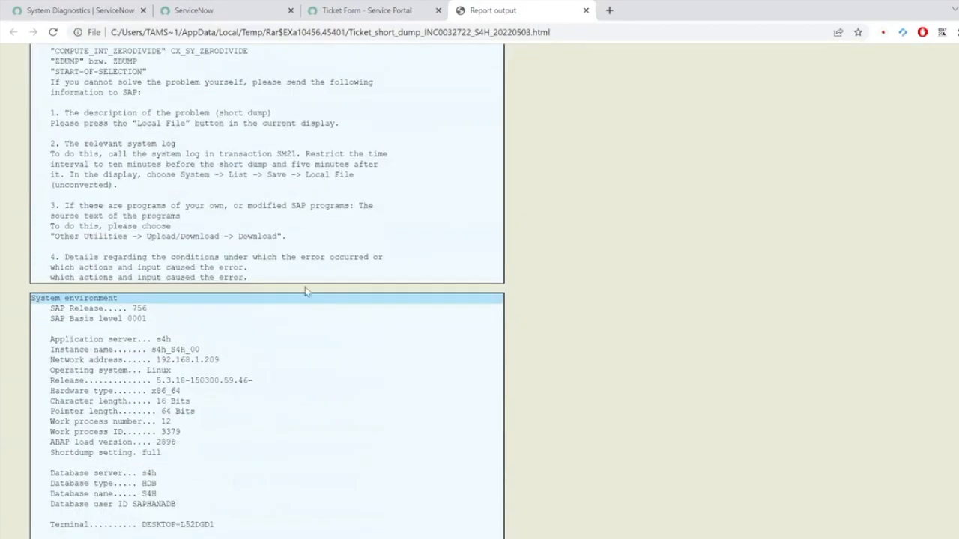
double_click(193, 174)
left_click(251, 323)
scroll(235, 348, "down", 10)
scroll(238, 357, "down", 1)
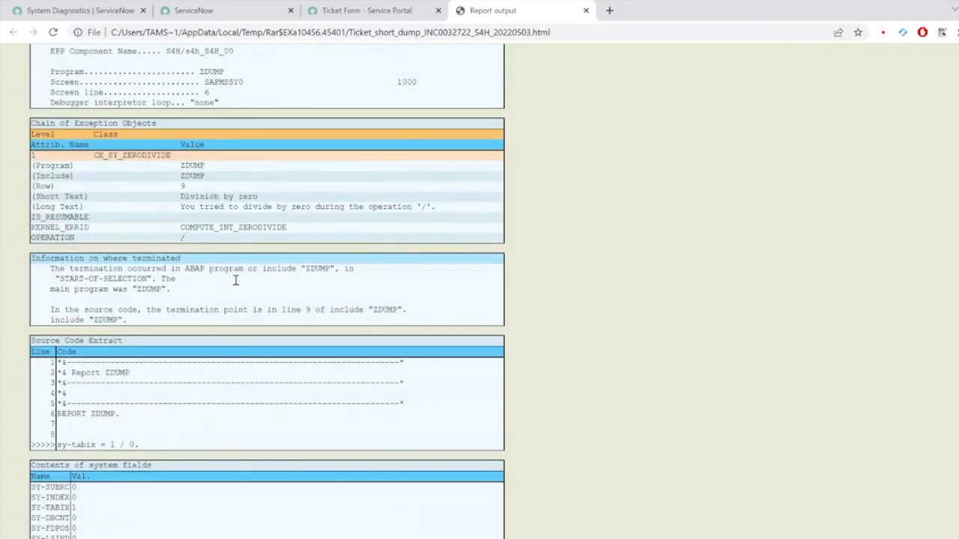
scroll(275, 317, "down", 15)
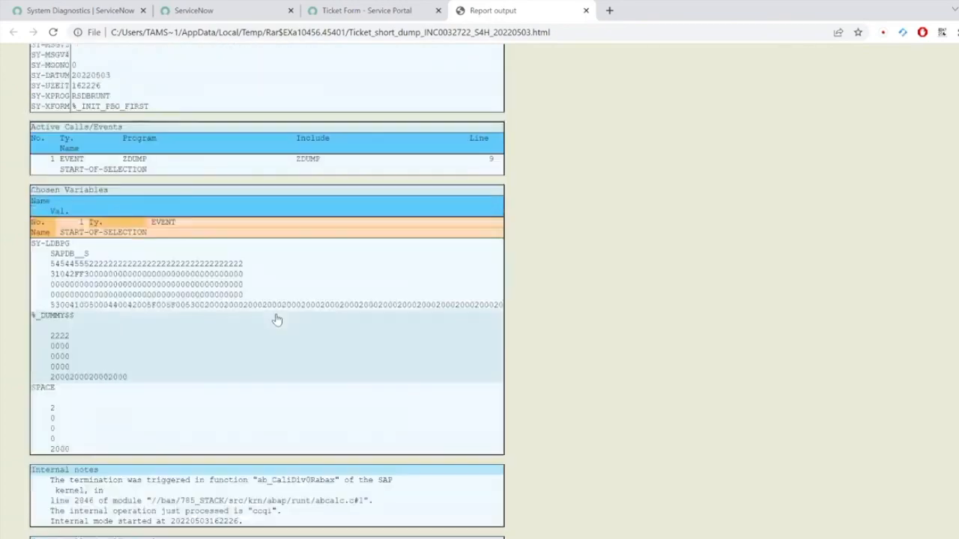
scroll(274, 323, "up", 6)
scroll(275, 312, "up", 20)
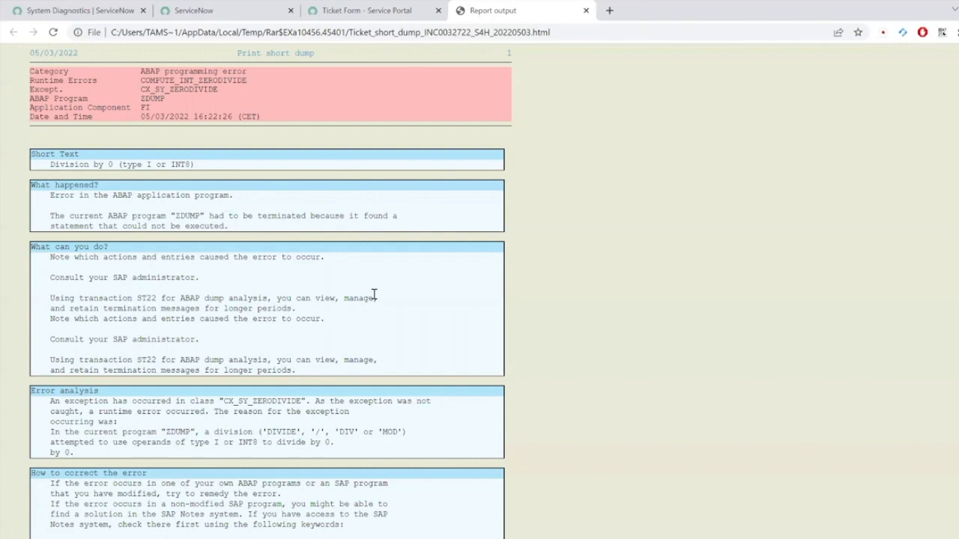
Step: Back in SAP, rerun ZDUMP from command history and start a new support message, allowing the screenshot
key("alt+Tab")
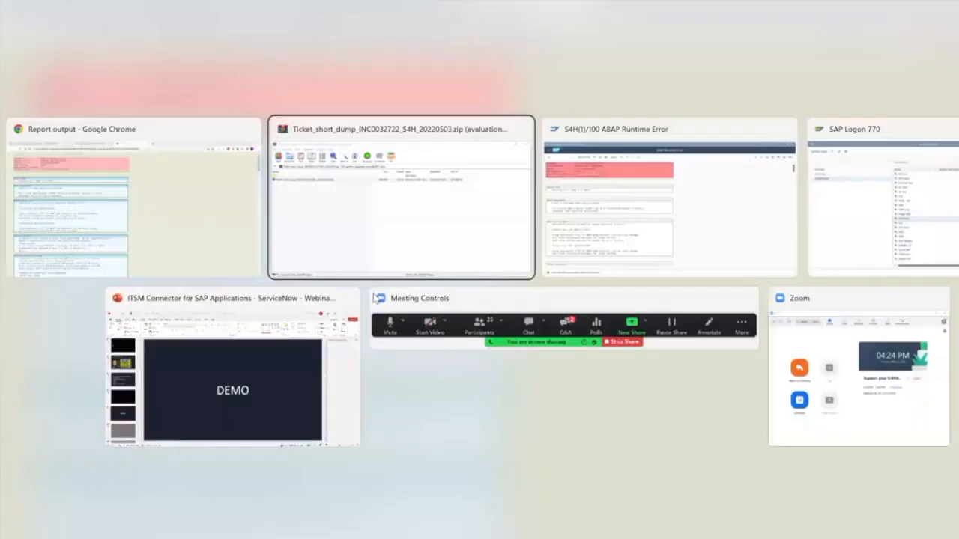
key("alt+Tab")
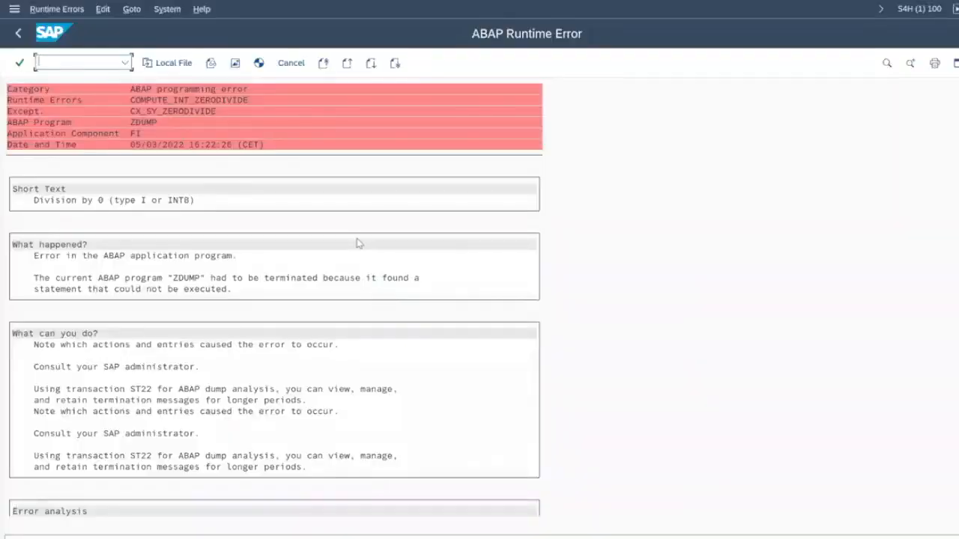
key("F3")
key("Down")
key("Return")
left_click(205, 10)
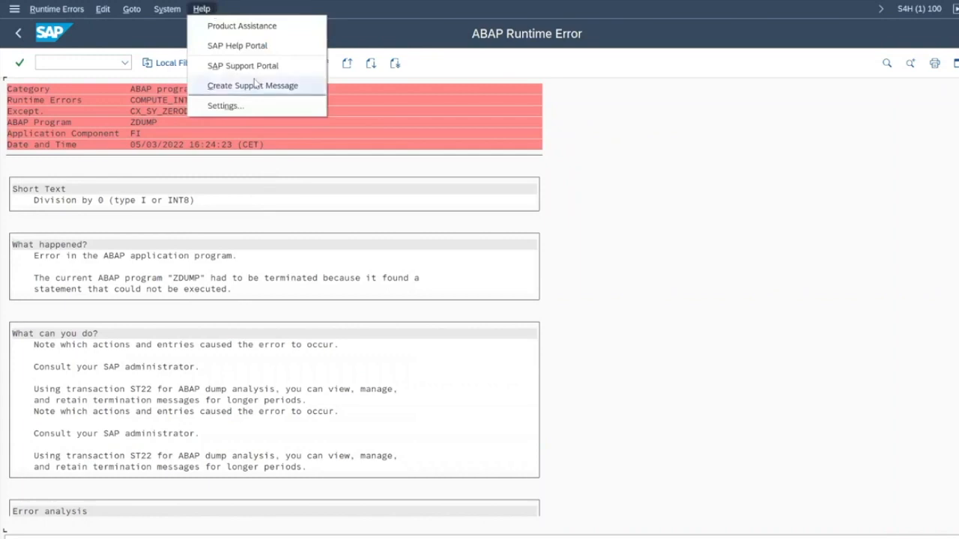
left_click(252, 85)
left_click(368, 281)
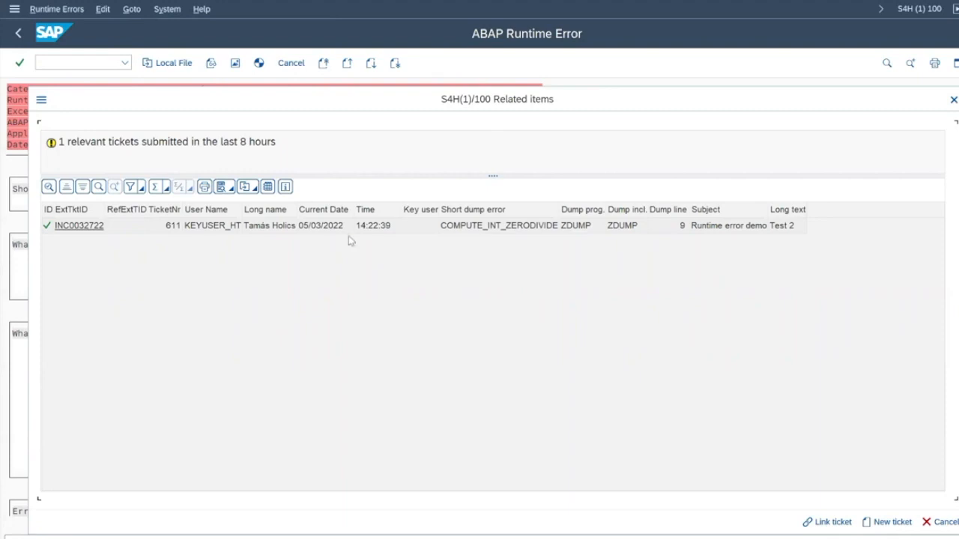
Step: Check the related ticket's dump error, include, line, subject and long text, then select INC0032722
double_click(224, 140)
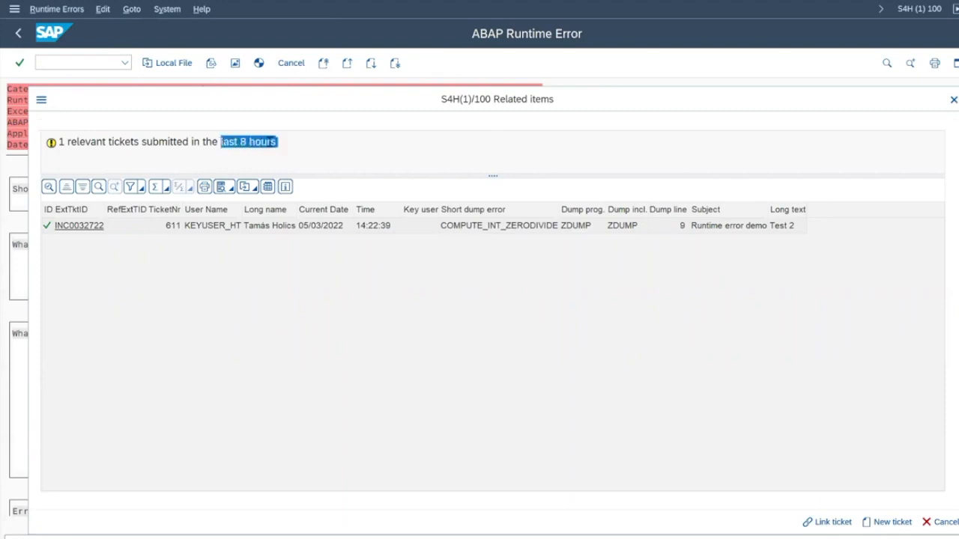
left_click(264, 143)
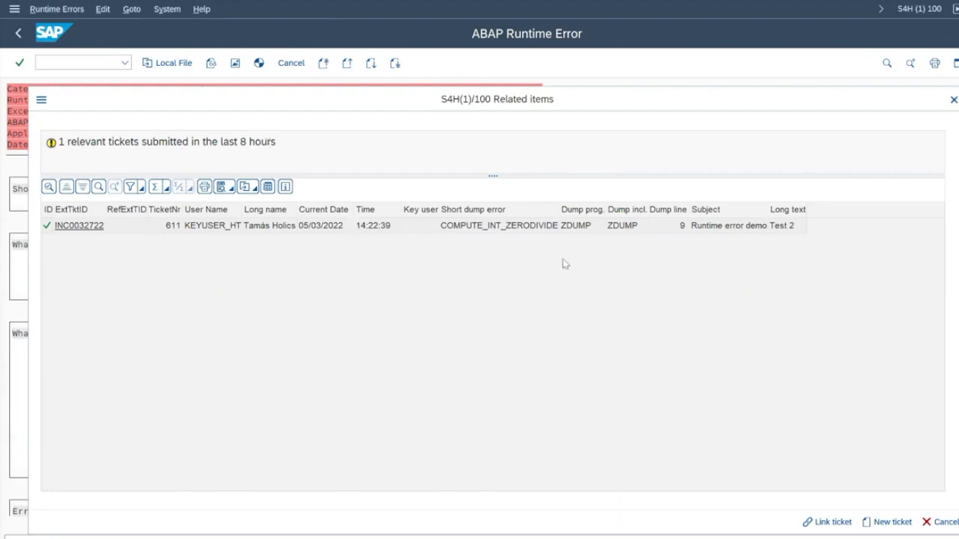
left_click(525, 215)
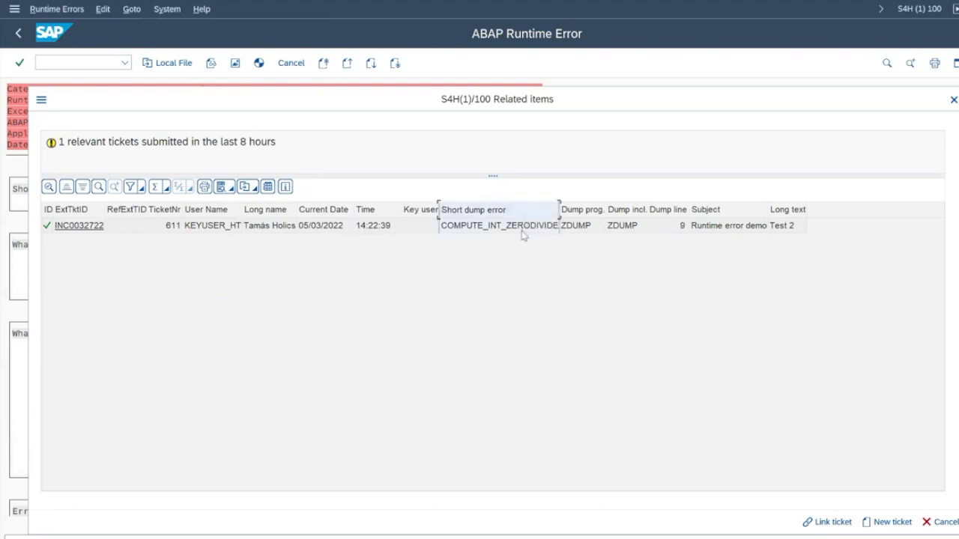
left_click(615, 214)
left_click(665, 213)
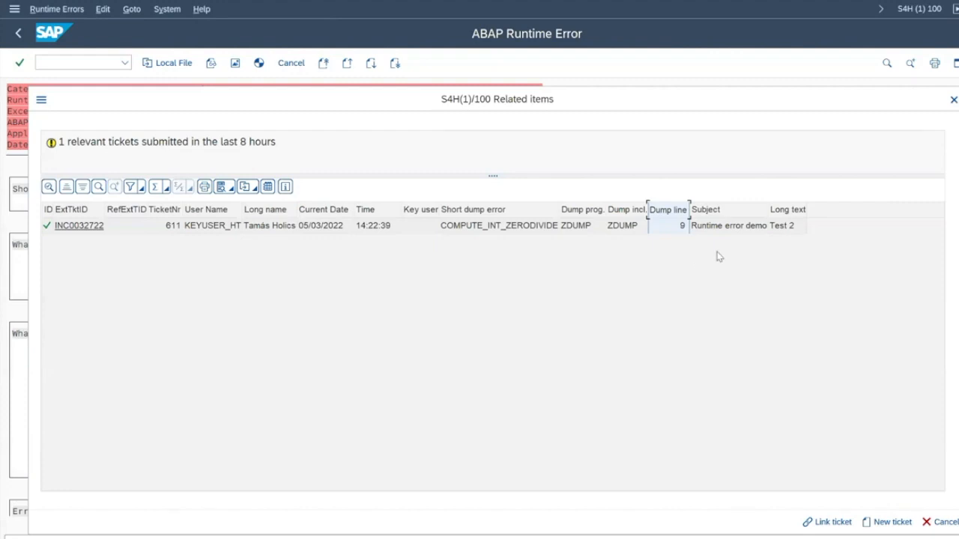
left_click(737, 214)
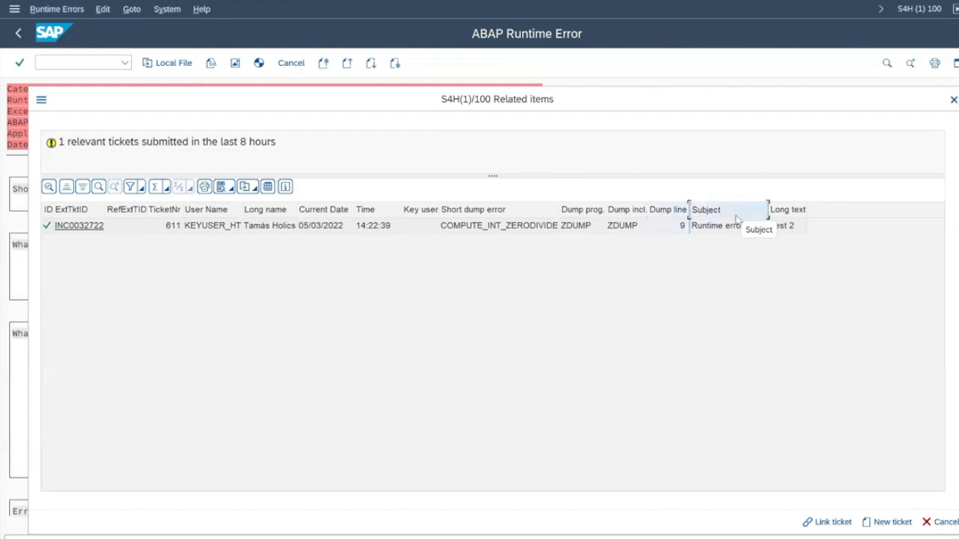
left_click(798, 213)
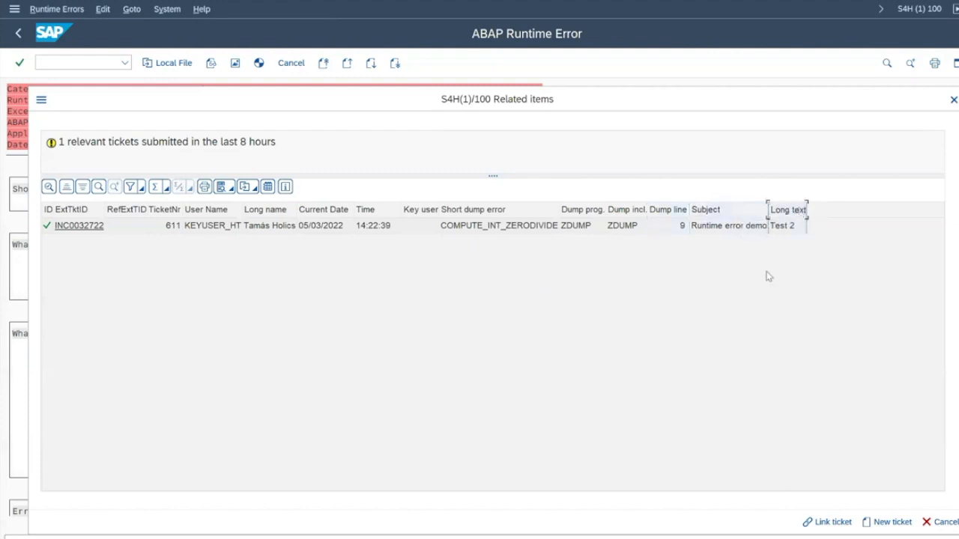
left_click(746, 225)
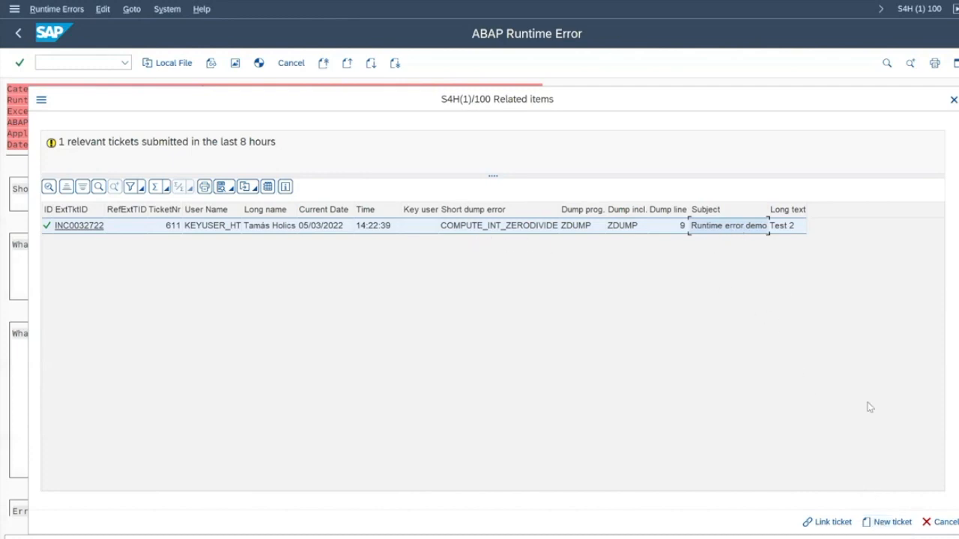
Step: Link to INC0032722 and send ticket 'Runtime error test 2' with comment 'Test', creating INC0032723
left_click(833, 524)
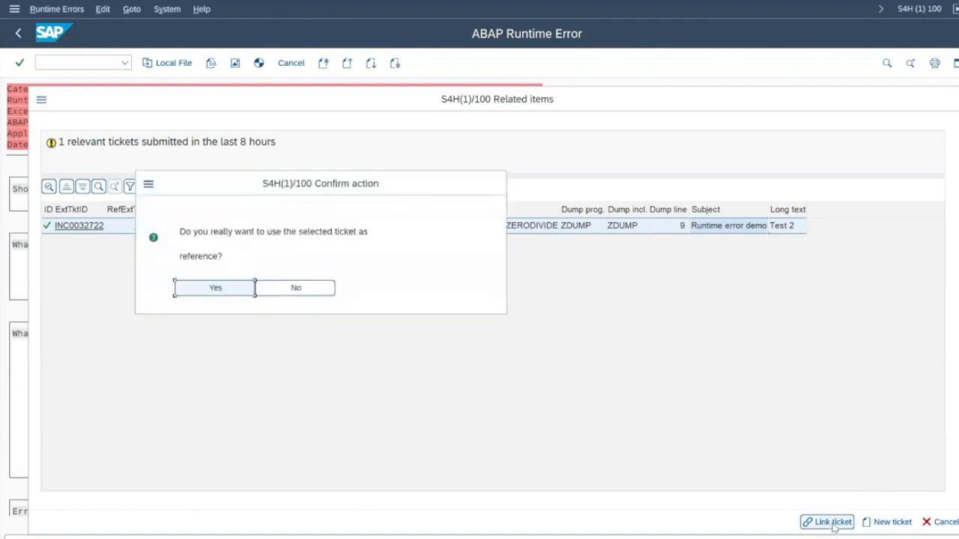
left_click(210, 292)
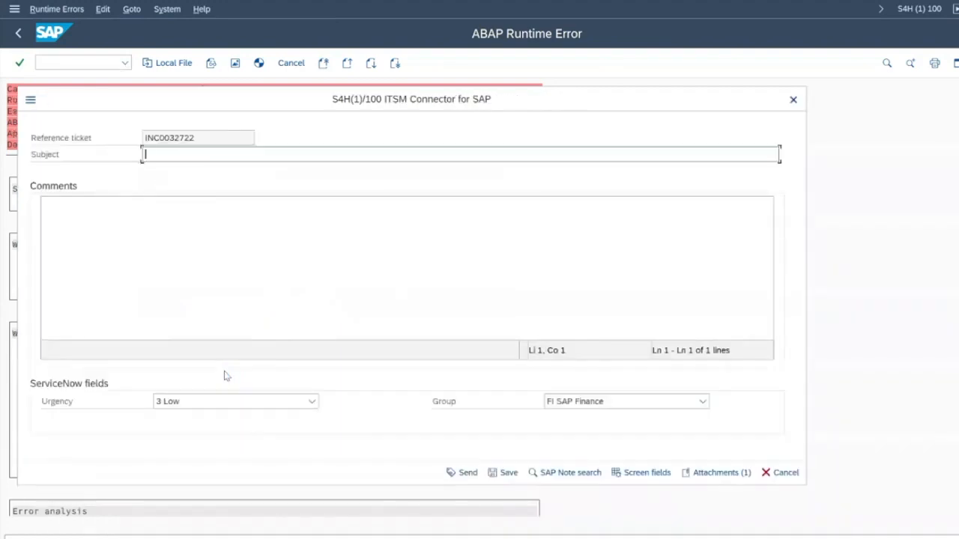
type("Runtime error test 2")
key("Tab")
type("Test")
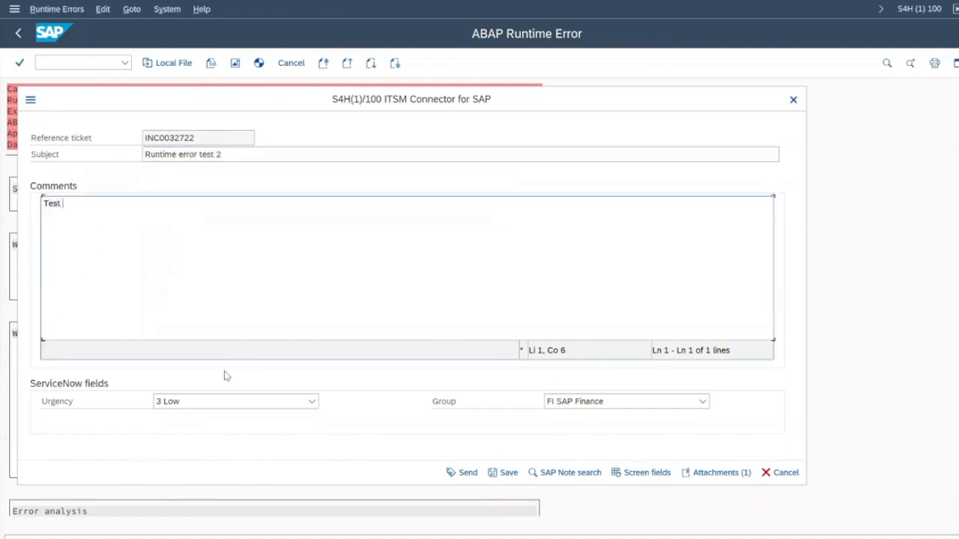
left_click(465, 474)
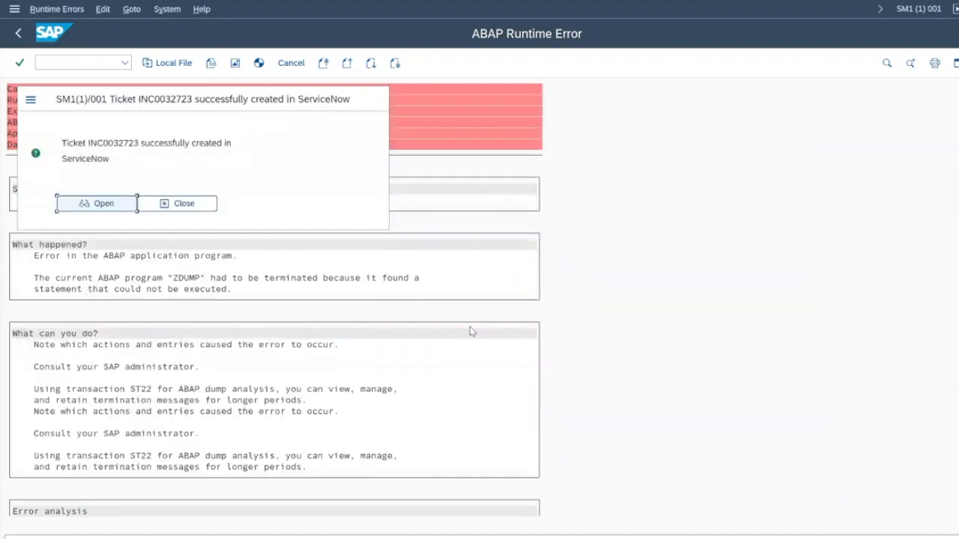
left_click(189, 208)
Step: Open INC0032722 from the ServiceNow incident list and view its Child Incidents for INC0032723
left_click(532, 538)
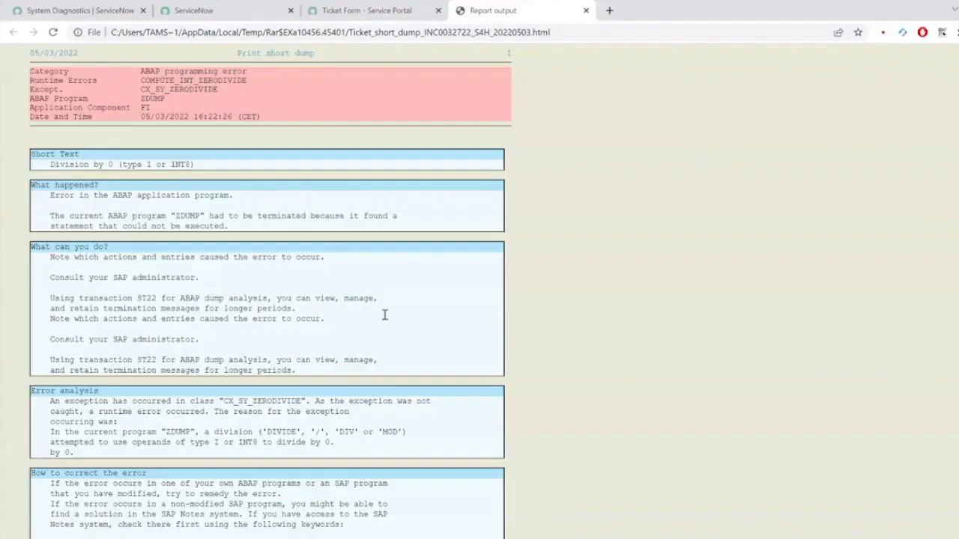
left_click(216, 12)
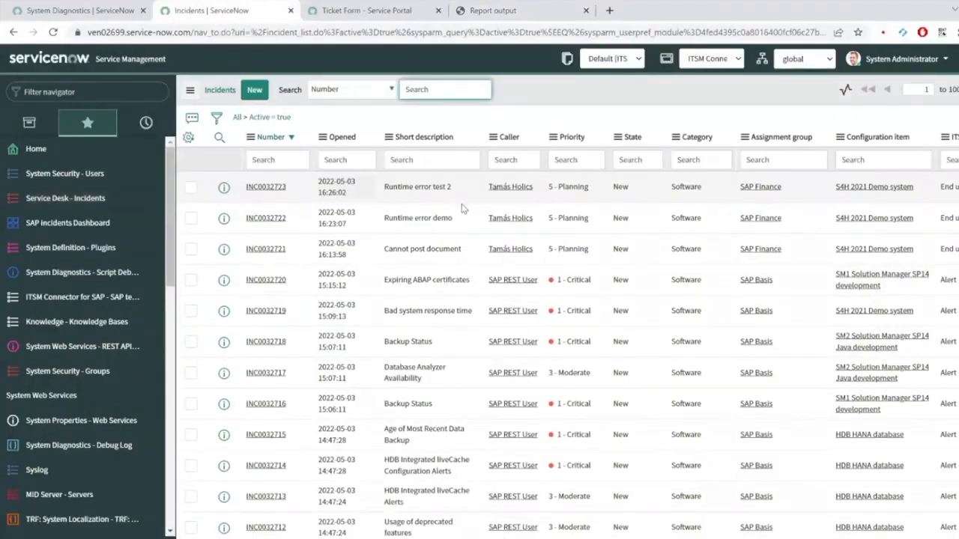
left_click(275, 220)
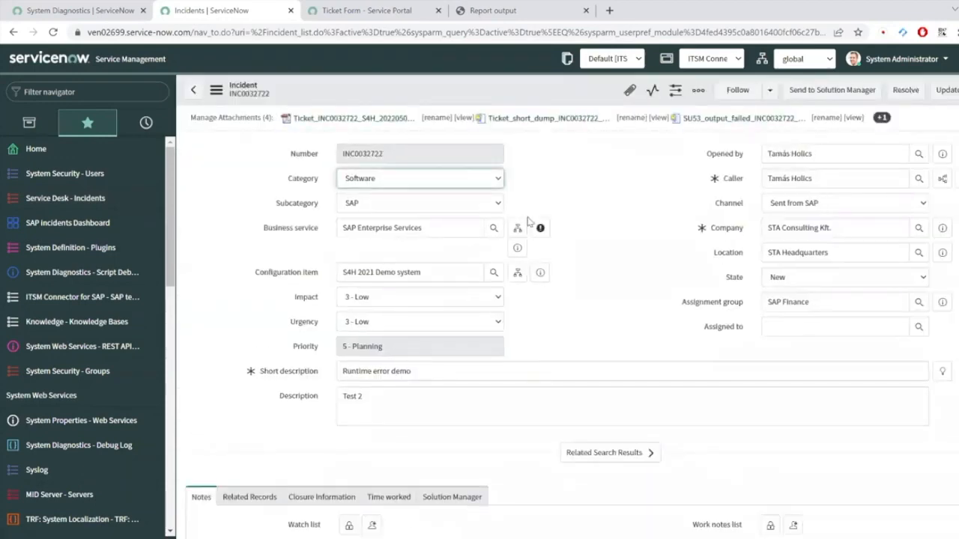
scroll(537, 382, "down", 10)
scroll(543, 388, "down", 5)
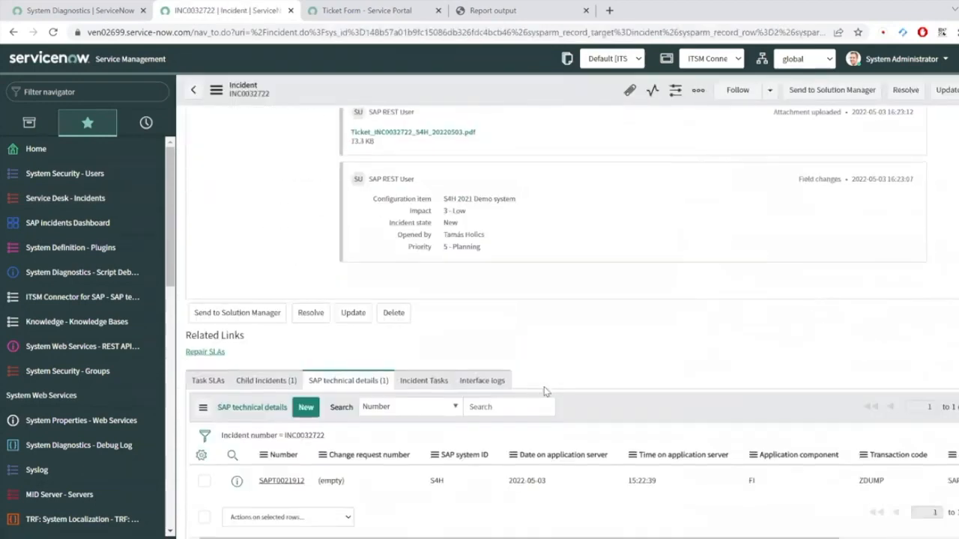
left_click(281, 382)
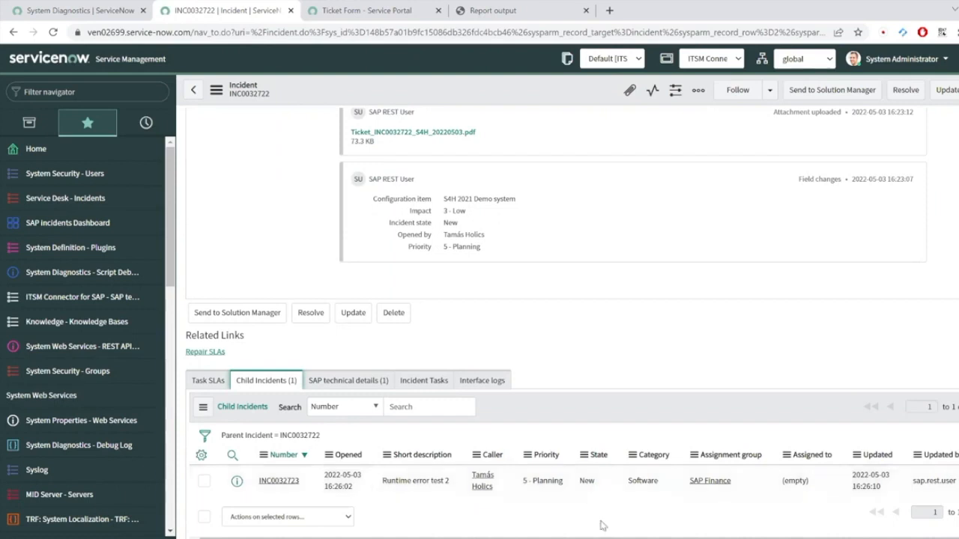
scroll(586, 359, "up", 2)
scroll(586, 359, "up", 10)
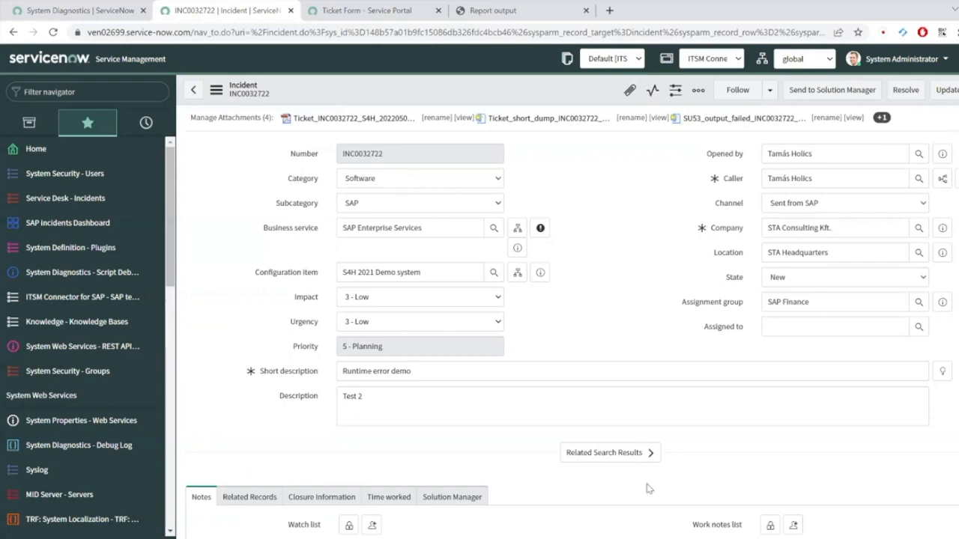
Step: Return to SAP and start incoming invoice entry with transaction MIRO
left_click(646, 536)
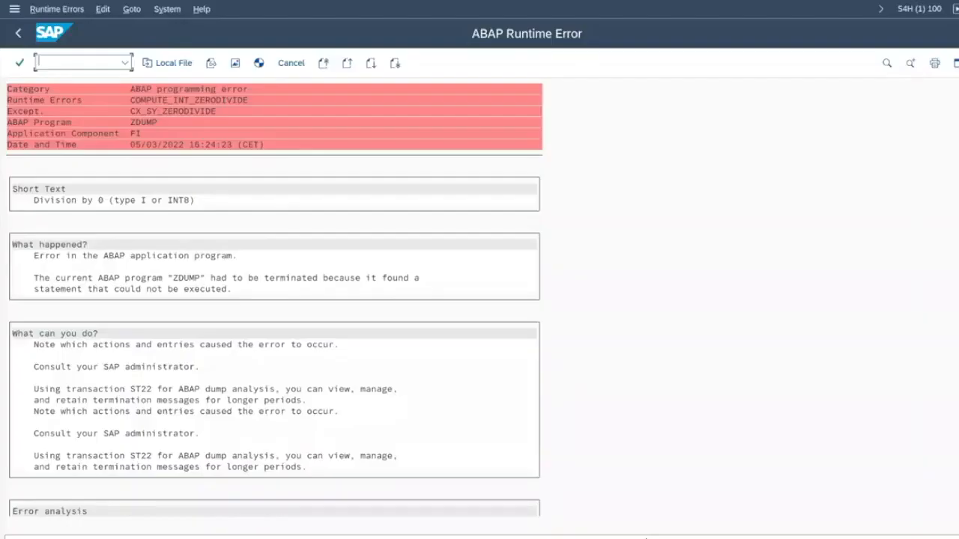
key("F3")
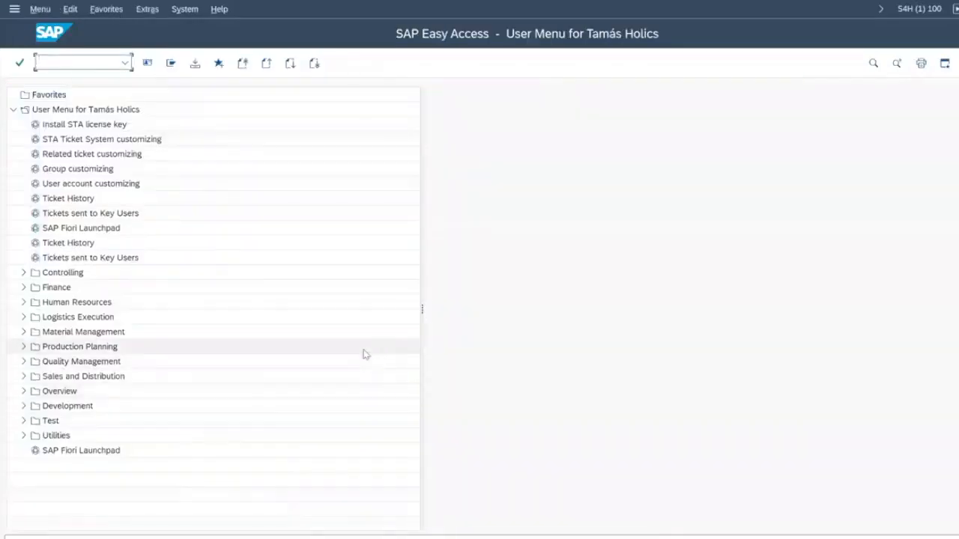
type("miro")
key("Return")
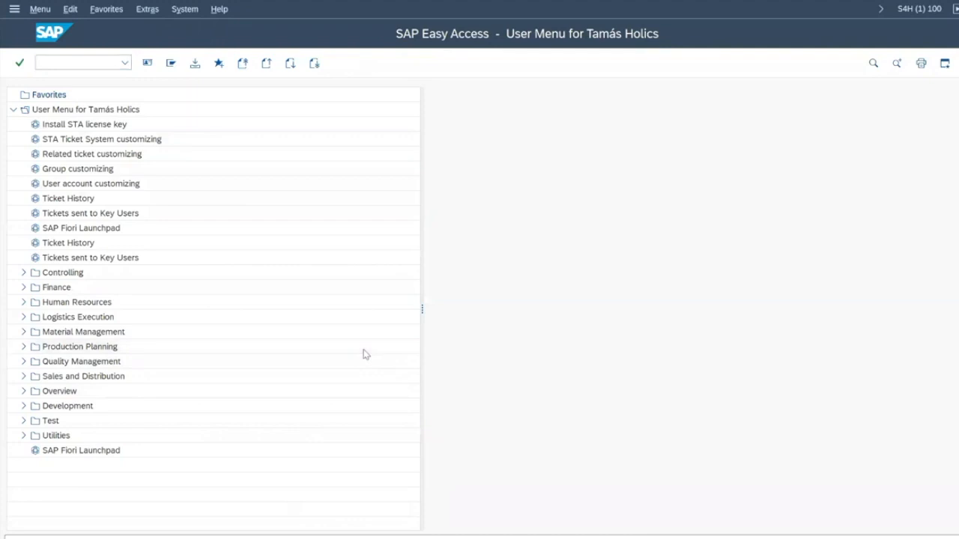
Step: Fill invoice date 04/29/2020, reference 123 and posting date 05/03/2020 from history
key("Down")
key("Down")
key("Tab")
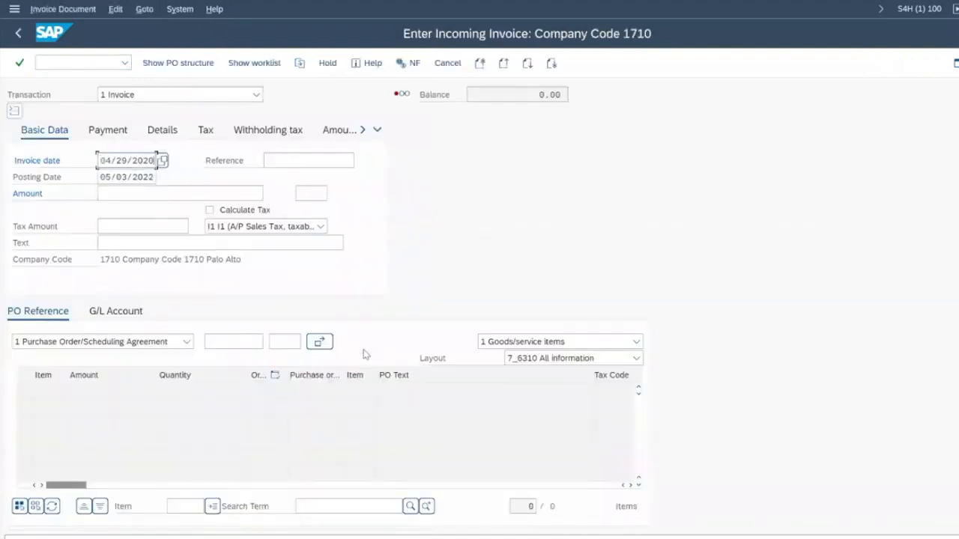
key("BackSpace")
key("Down")
key("Return")
key("Tab")
key("BackSpace")
key("Down")
key("Return")
key("Return")
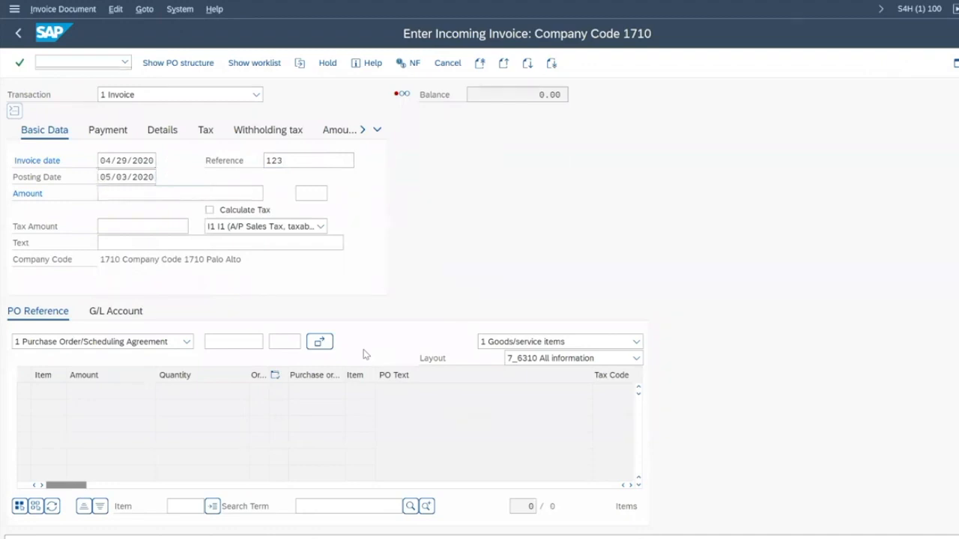
key("Return")
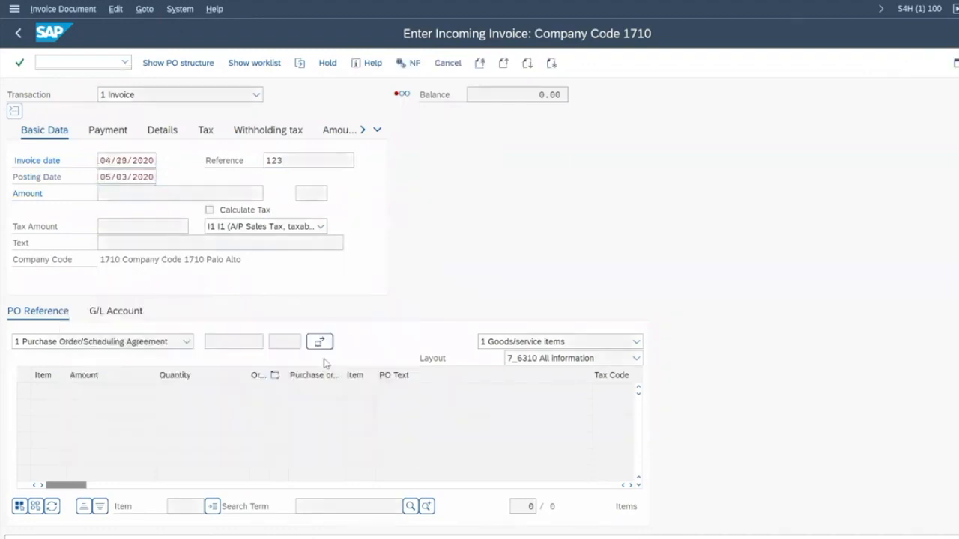
left_click(249, 339)
key("Down")
key("Return")
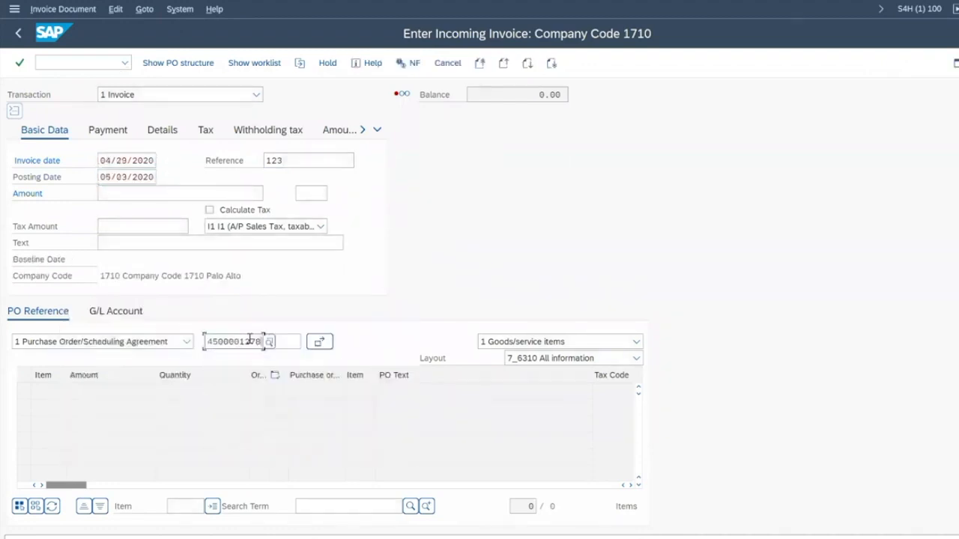
key("Return")
key("Return")
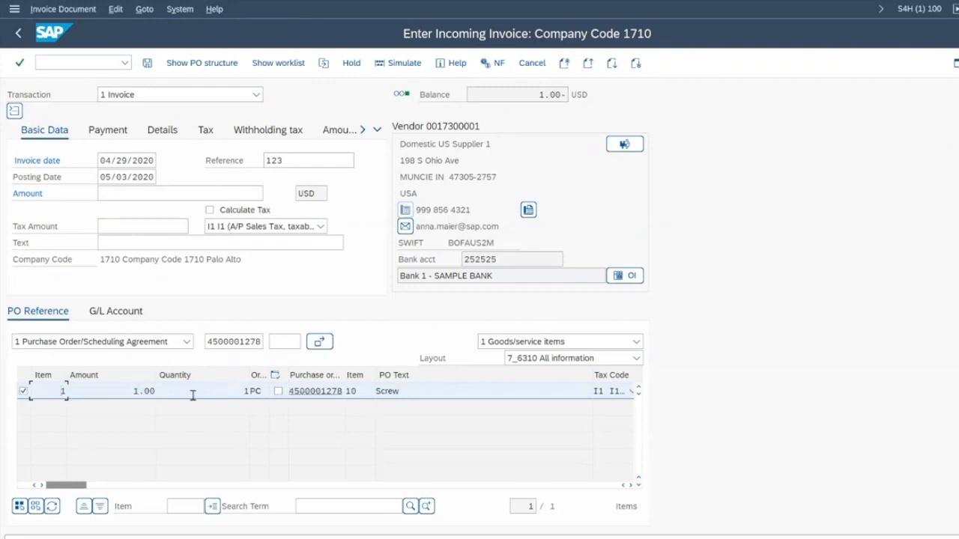
Step: Set both the item amount and the header invoice amount to 5
left_click(136, 391)
type("5")
left_click(161, 193)
type("5")
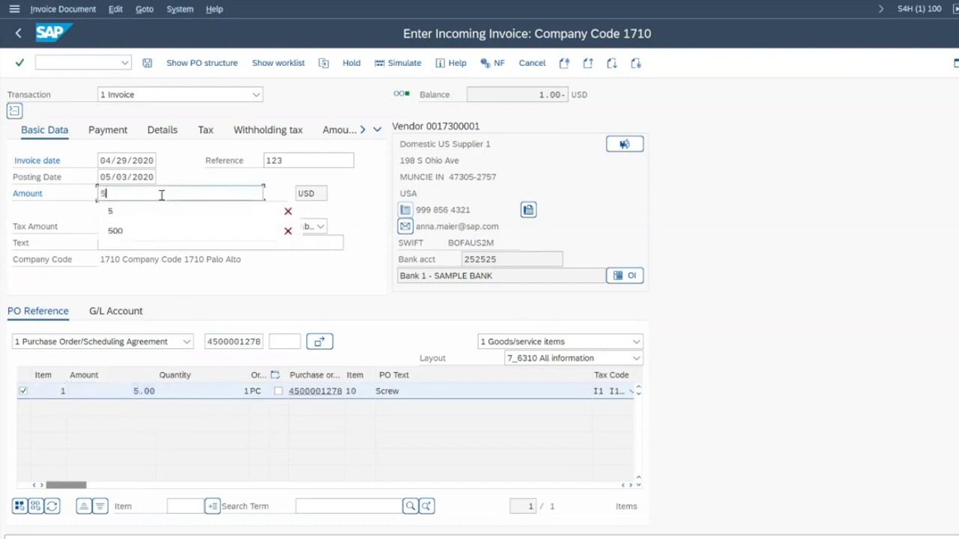
key("Return")
key("Return")
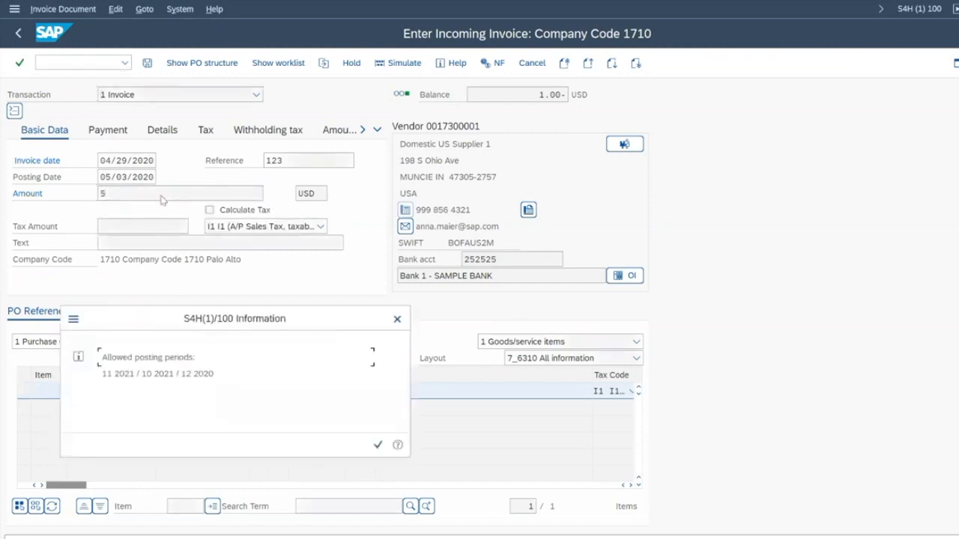
Step: Dismiss the posting period notice and confirm the verification log warning that the price exceeds the 5.00% tolerance
key("Return")
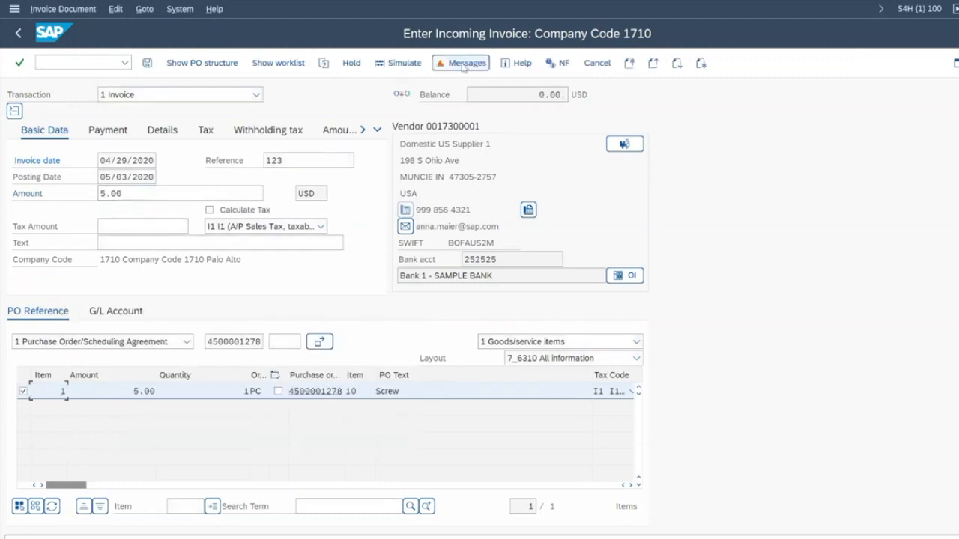
left_click(463, 66)
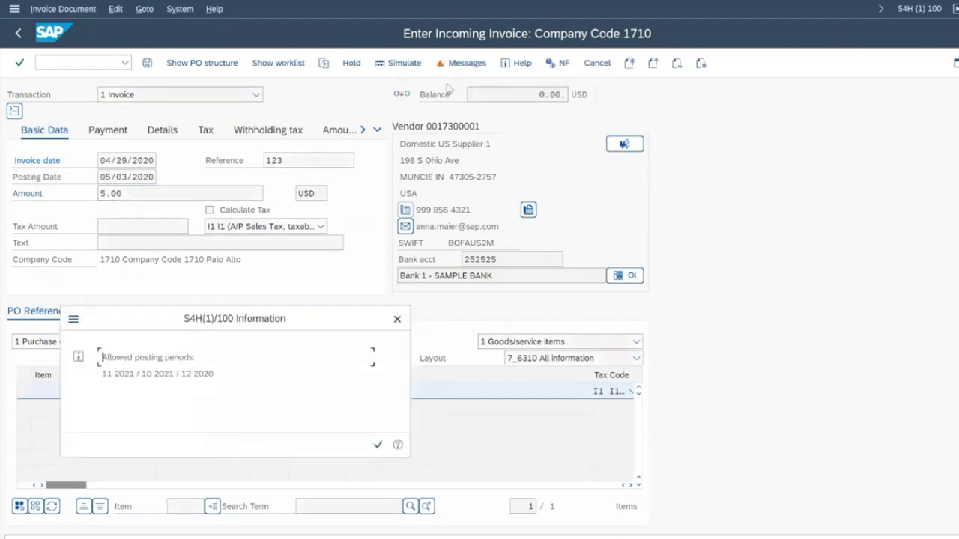
key("Return")
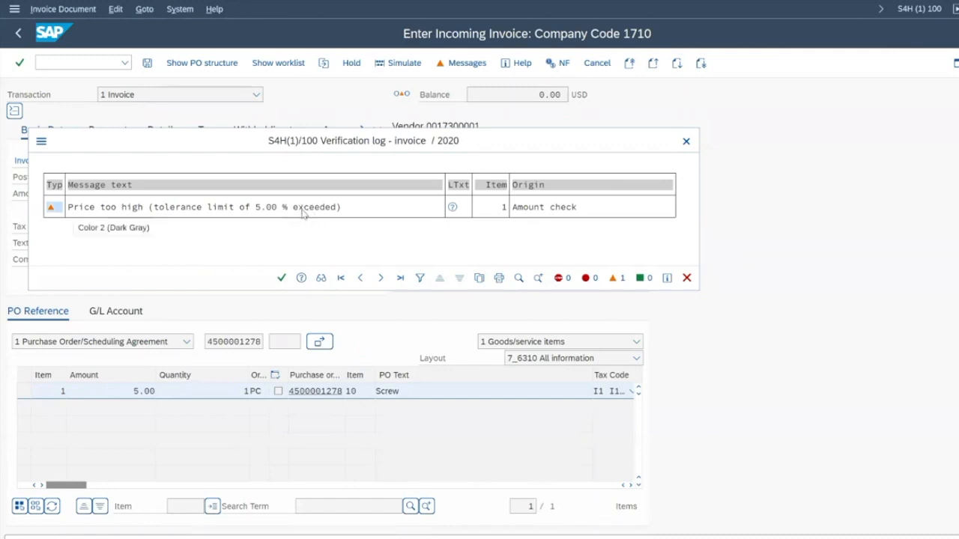
left_click(281, 278)
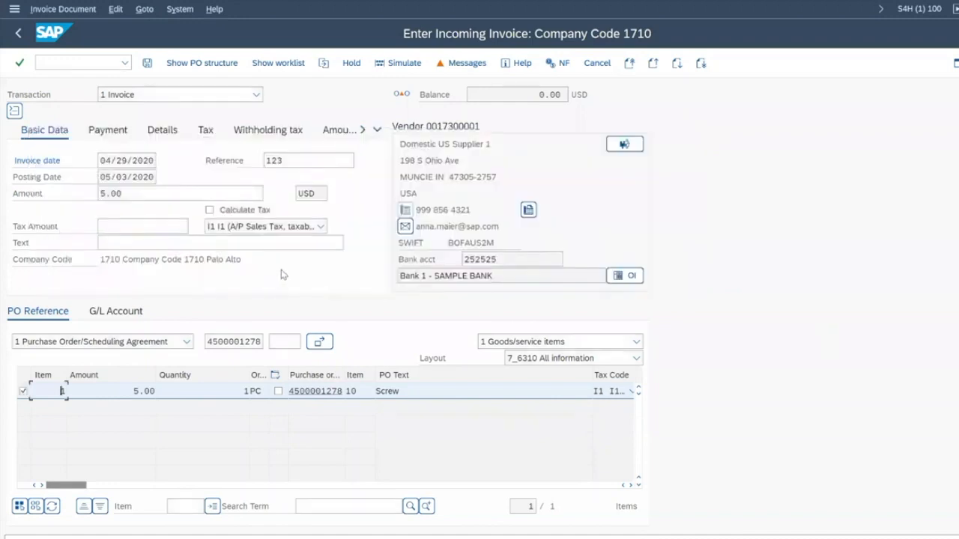
Step: Start a support message from the Help menu, allowing the connector past the security prompt
left_click(215, 9)
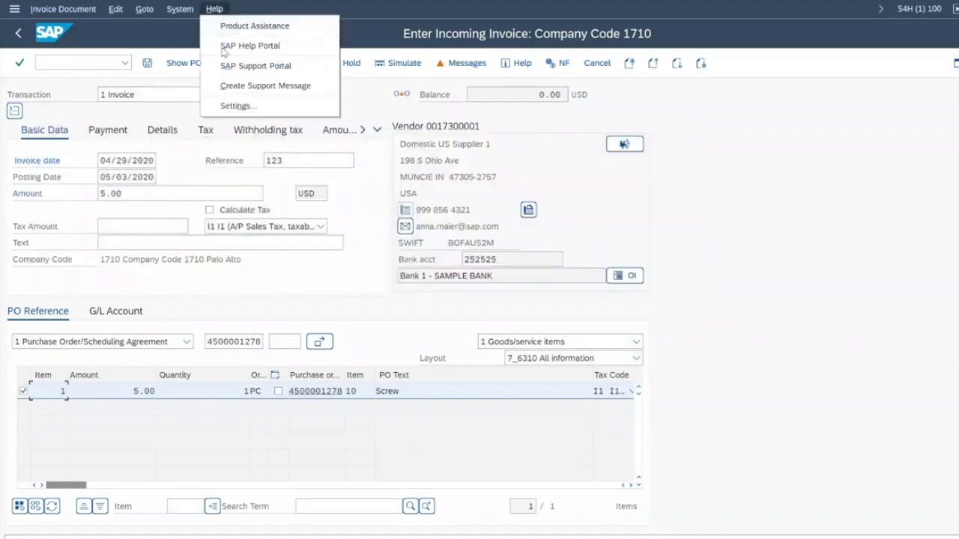
left_click(232, 89)
left_click(374, 287)
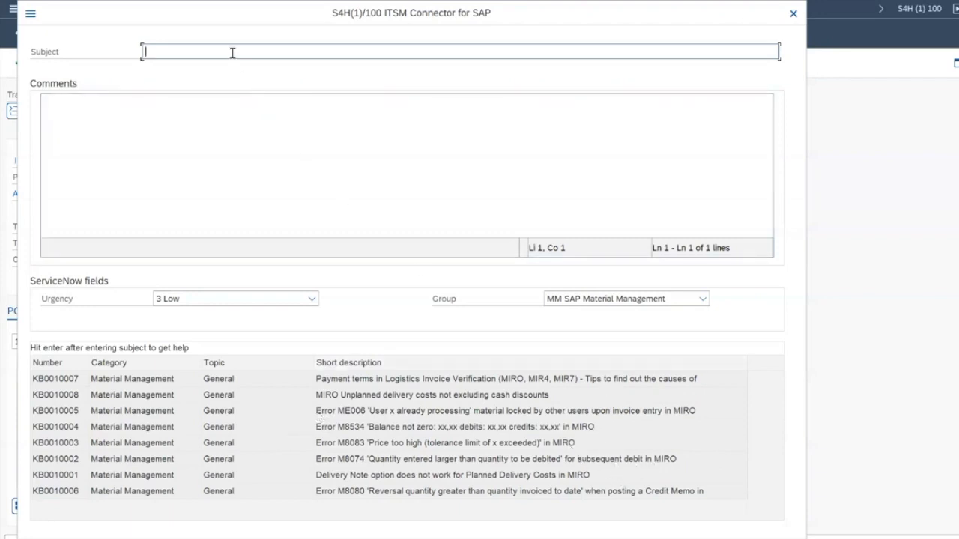
Step: Enter subject 'tolerance limit' and open the matching knowledge article KB0010003
type("tolerance limit")
key("Return")
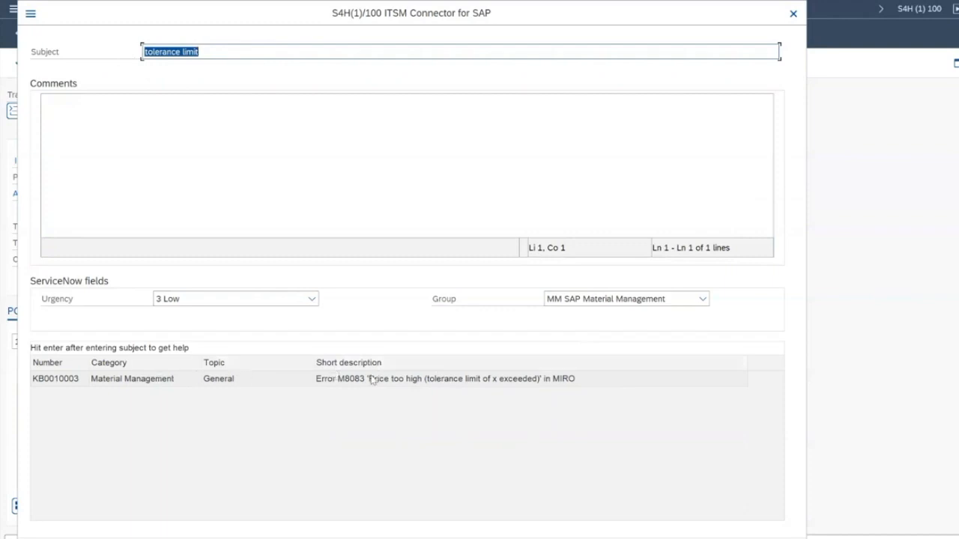
double_click(415, 380)
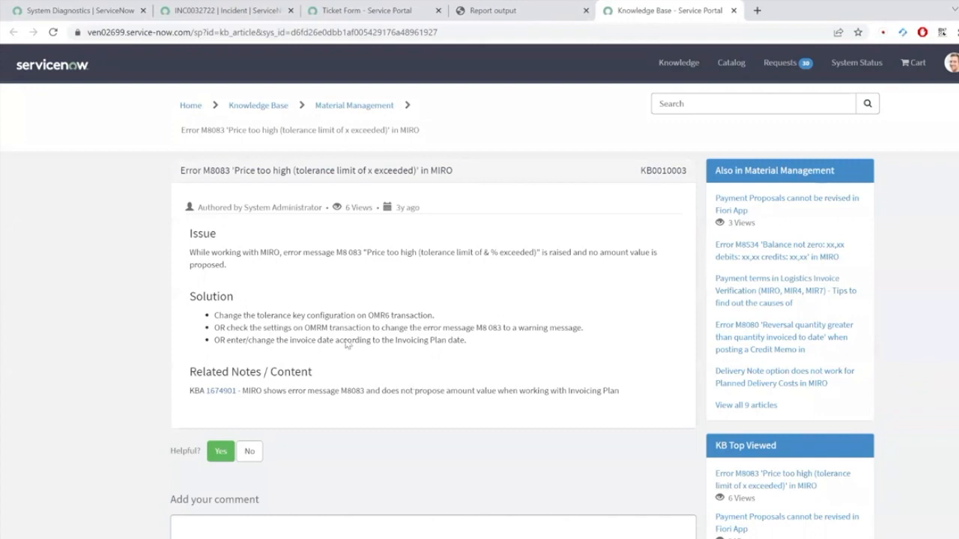
Step: Read KB0010003's Issue text and three Solution bullets for error M8083, then return to the SAP ticket dialog
left_click_drag(189, 252, 231, 266)
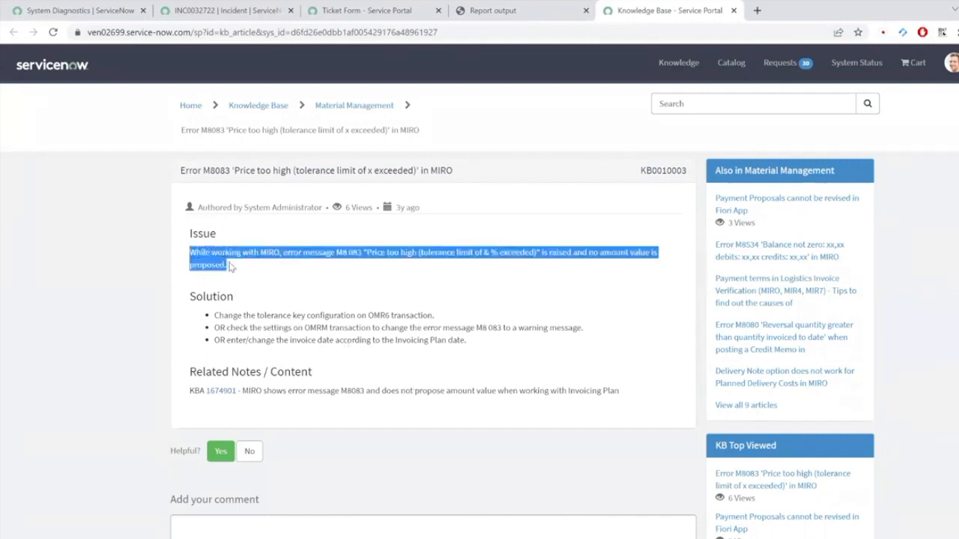
left_click(338, 298)
left_click_drag(216, 315, 498, 341)
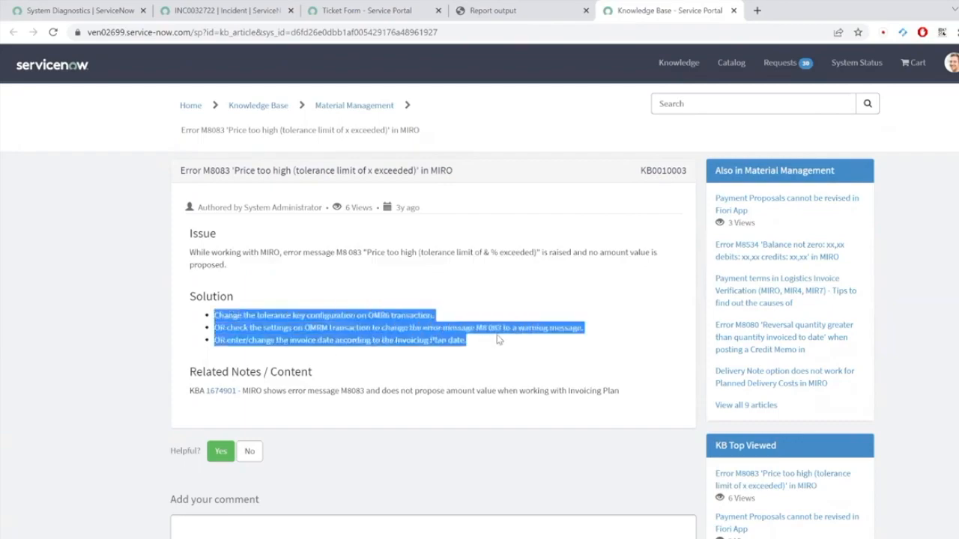
left_click(425, 327)
key("alt+Tab")
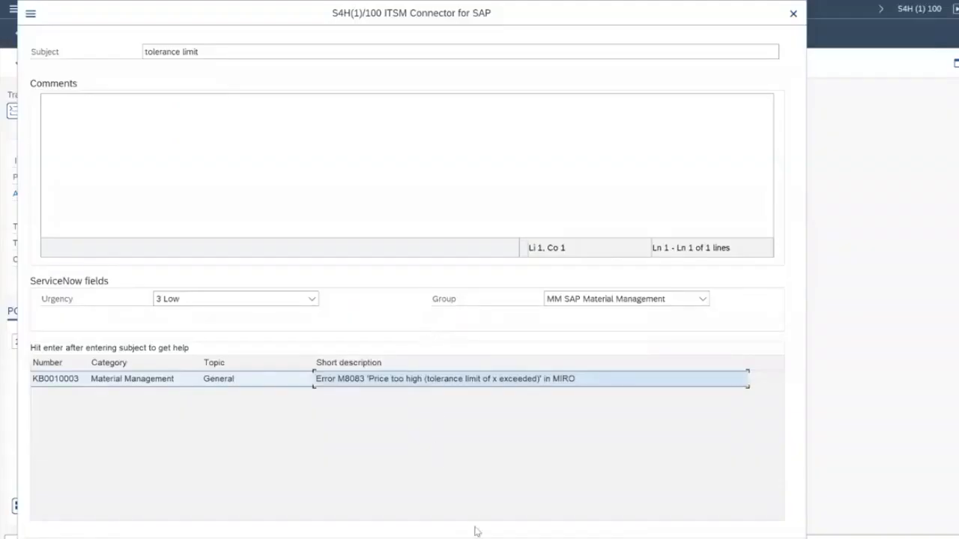
Step: Close the ITSM Connector dialog and exit the incoming invoice without posting it
left_click(774, 535)
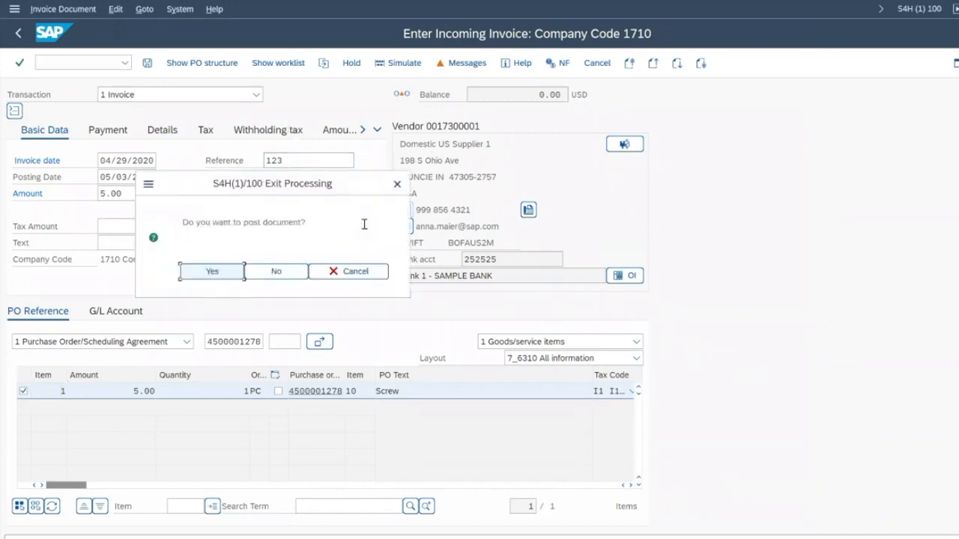
left_click(271, 274)
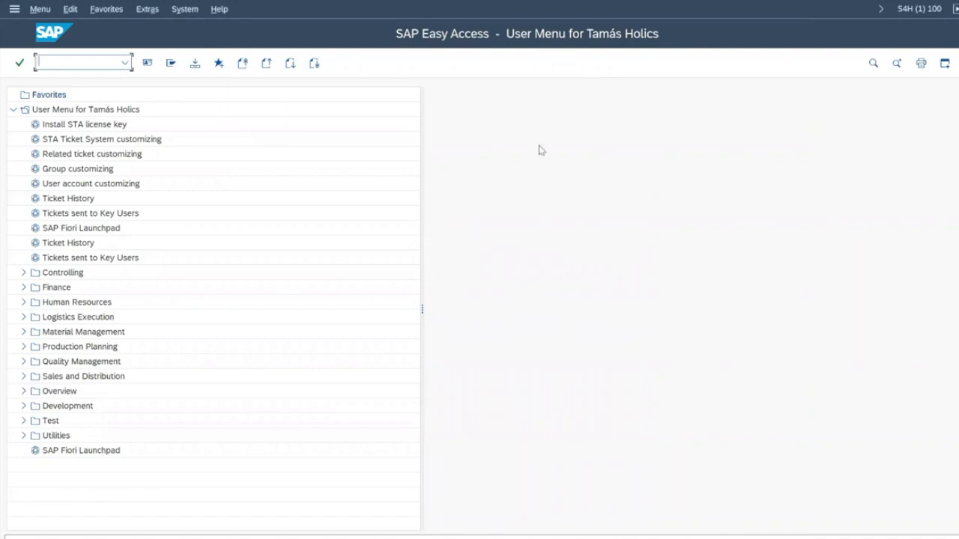
Step: Log on to S/4HANA as another user from SAP Logon, entering the account password
mouse_move(599, 536)
left_click(575, 523)
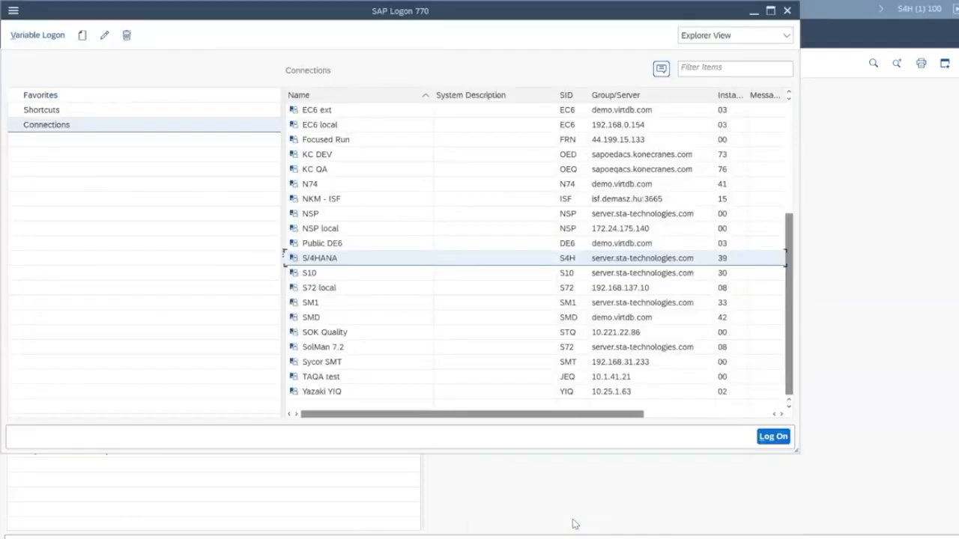
key("Return")
type("e")
key("Return")
key("Tab")
type("●●●●●●●●●")
key("Return")
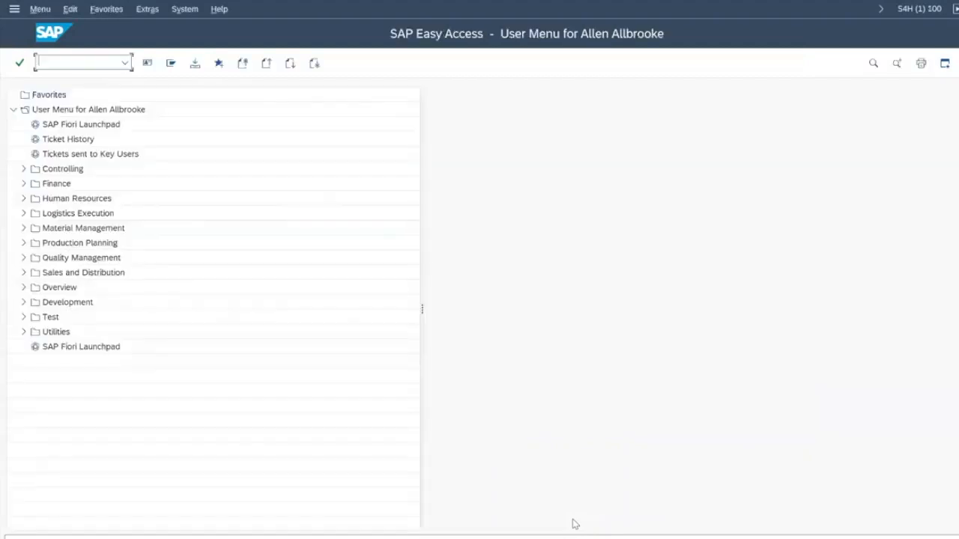
Step: Run VA05 for open sales orders only in sales organization 1710
type("va05")
key("Return")
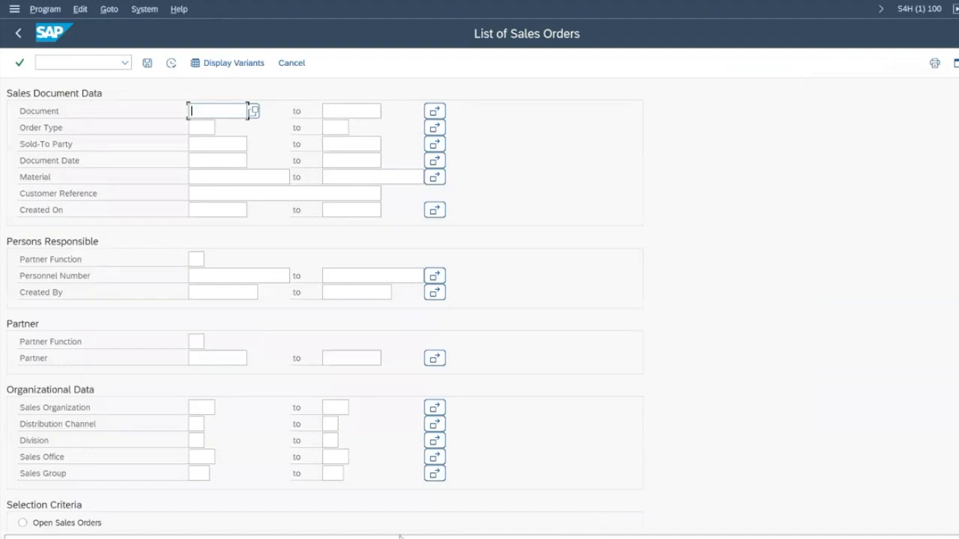
left_click(214, 406)
type("1710")
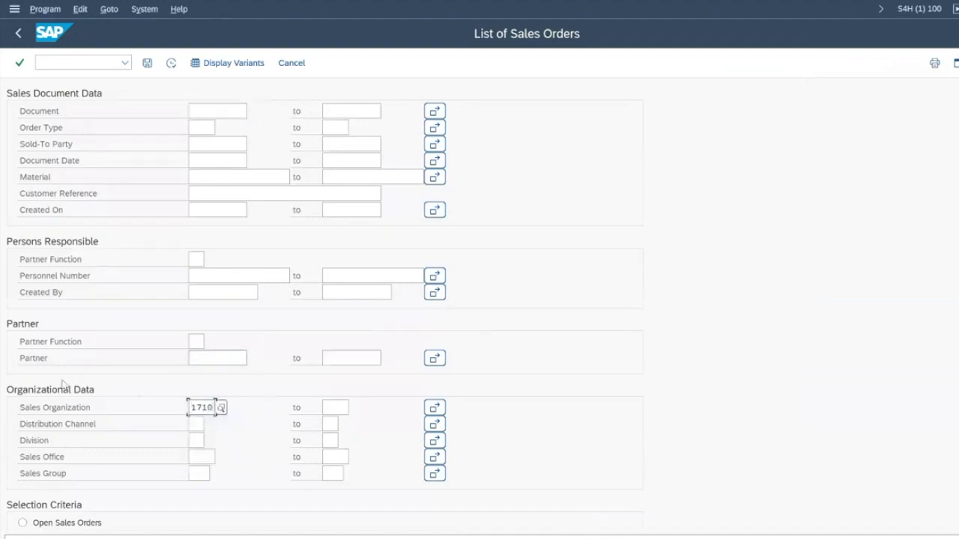
left_click(22, 523)
scroll(90, 523, "down", 2)
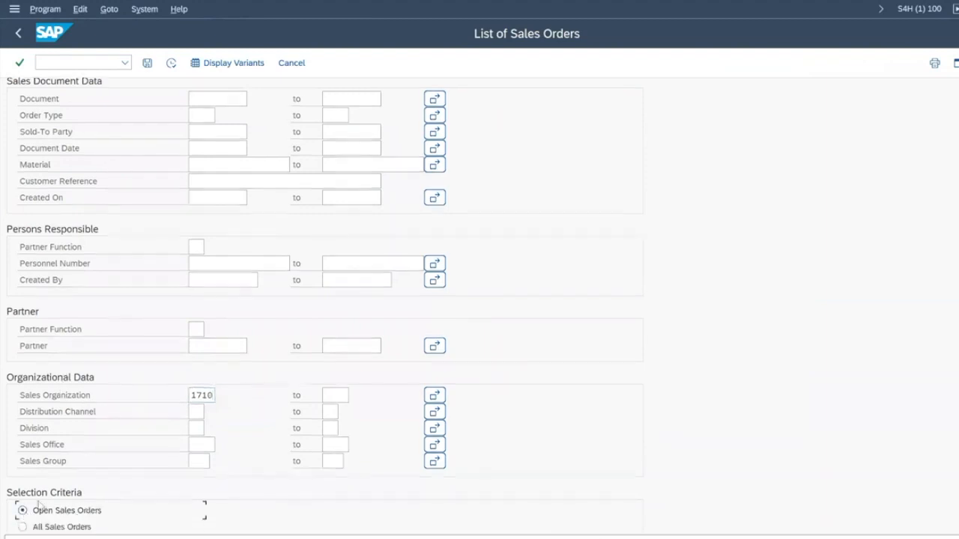
scroll(75, 506, "up", 2)
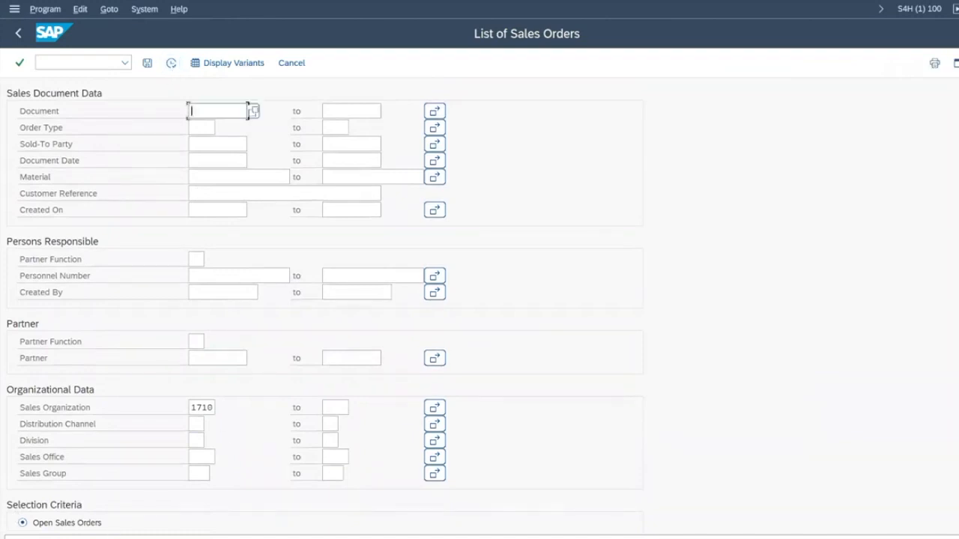
key("F8")
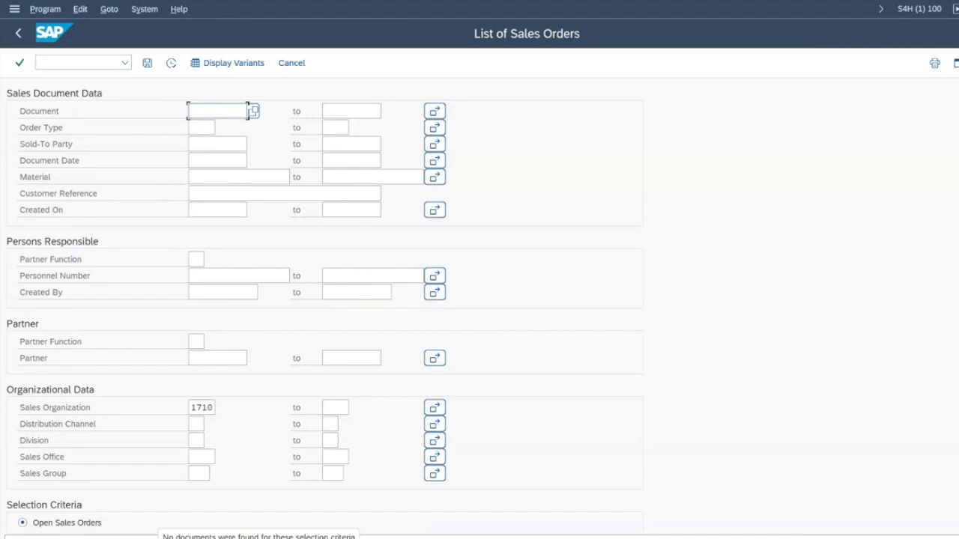
Step: Create a support message with the screenshot allowed and subject 'No documents found'
left_click(180, 10)
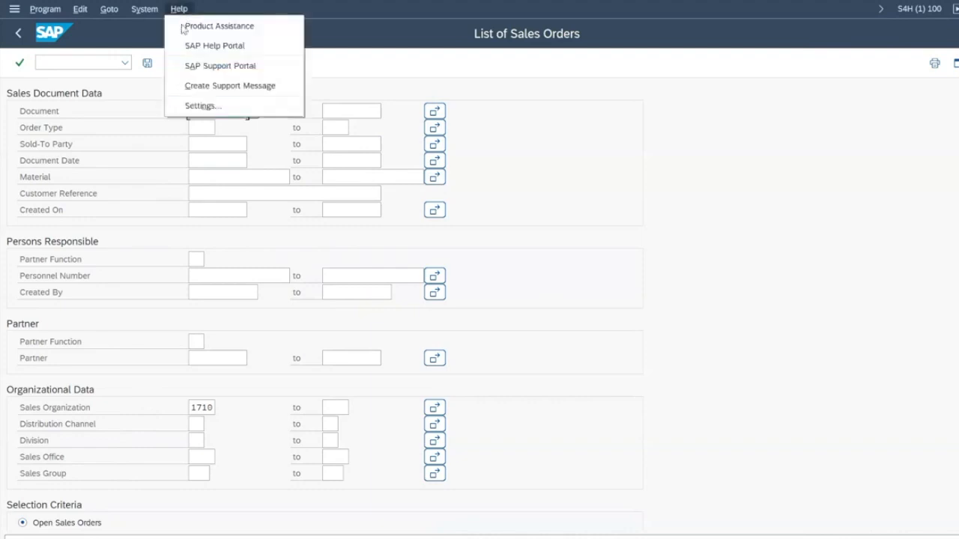
left_click(210, 88)
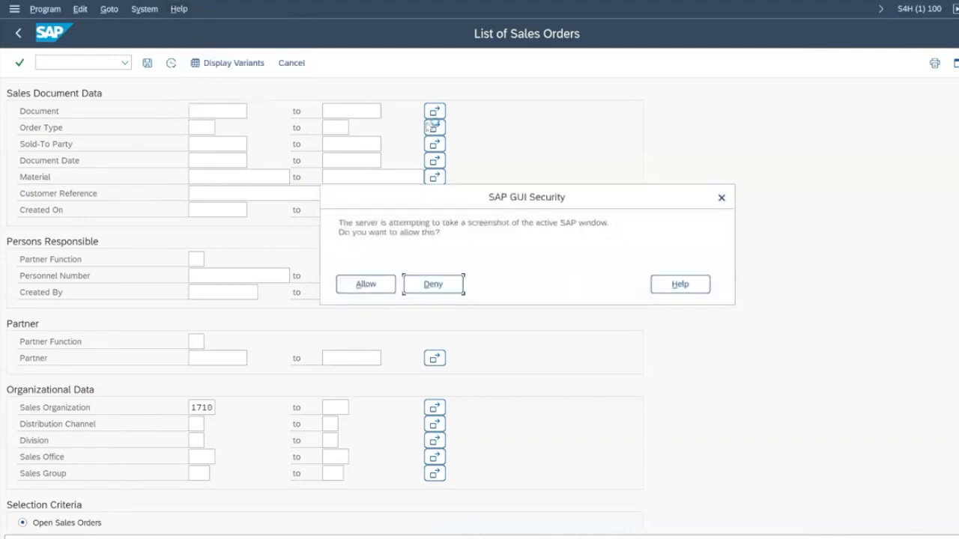
left_click(367, 284)
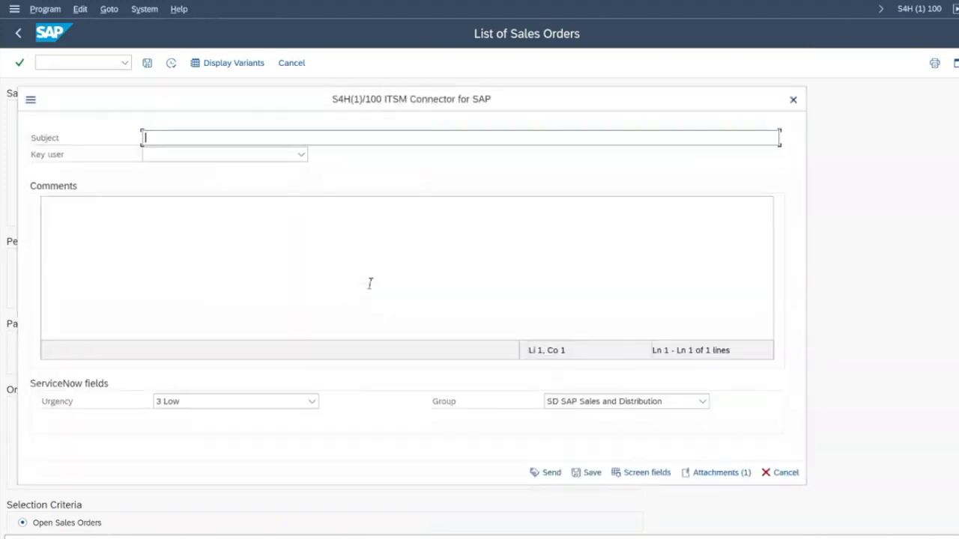
type("N")
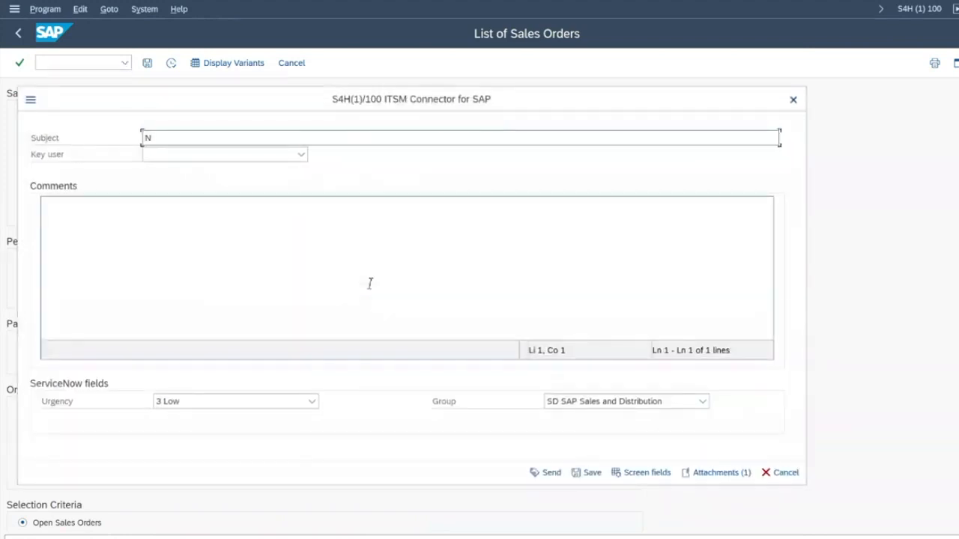
type("o documents found")
Step: Assign the ticket to the first key user and add the comment 'Test'
left_click(296, 156)
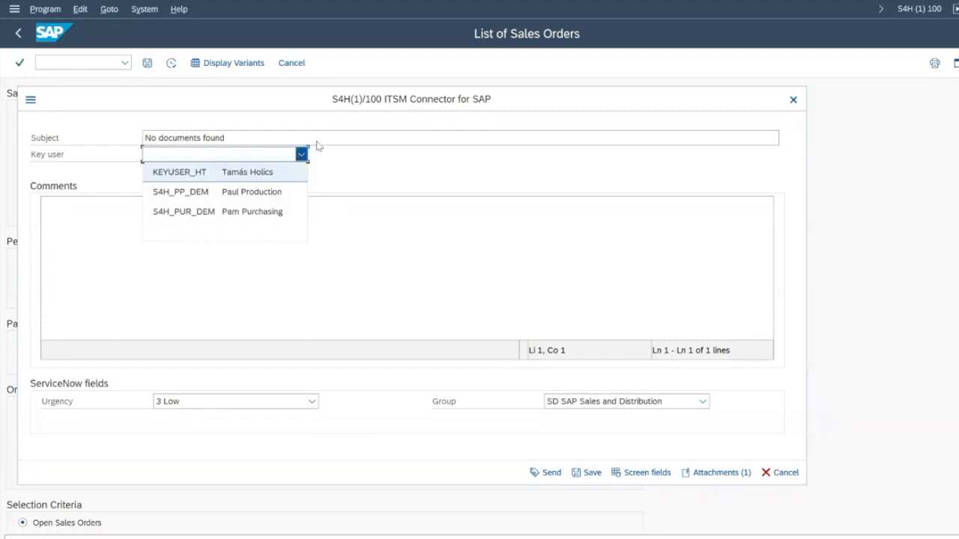
left_click(247, 178)
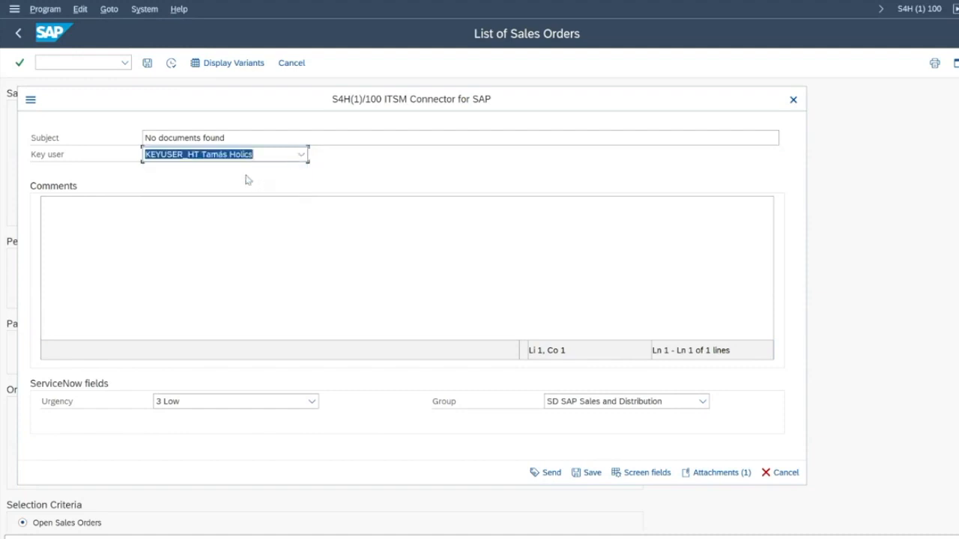
left_click(248, 248)
type("Test")
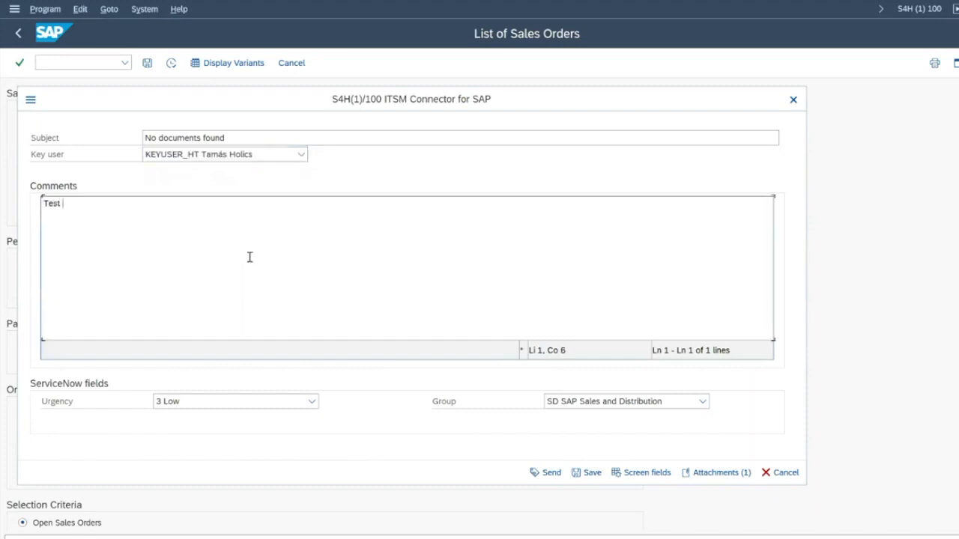
Step: Set urgency to 2 Medium, send the ticket, and exit the sales order list
left_click(228, 405)
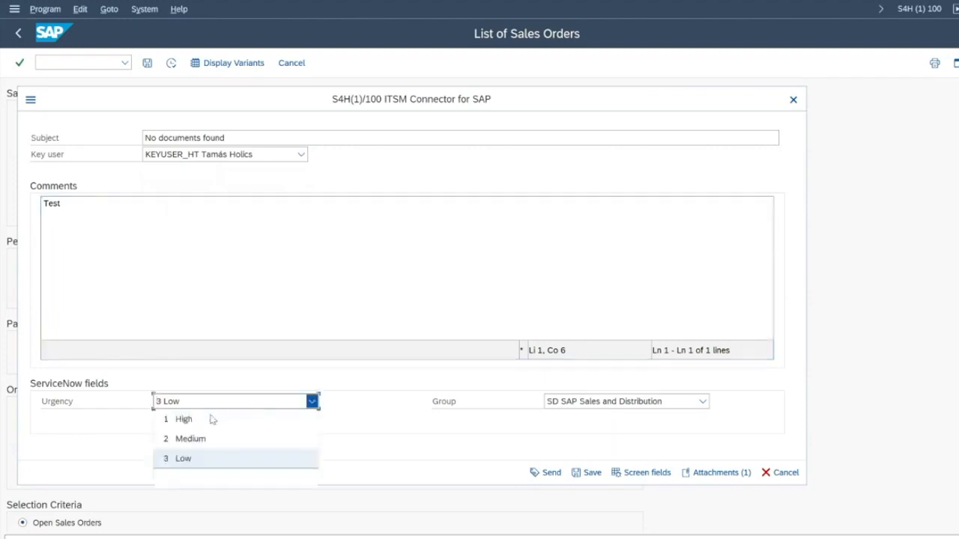
left_click(203, 422)
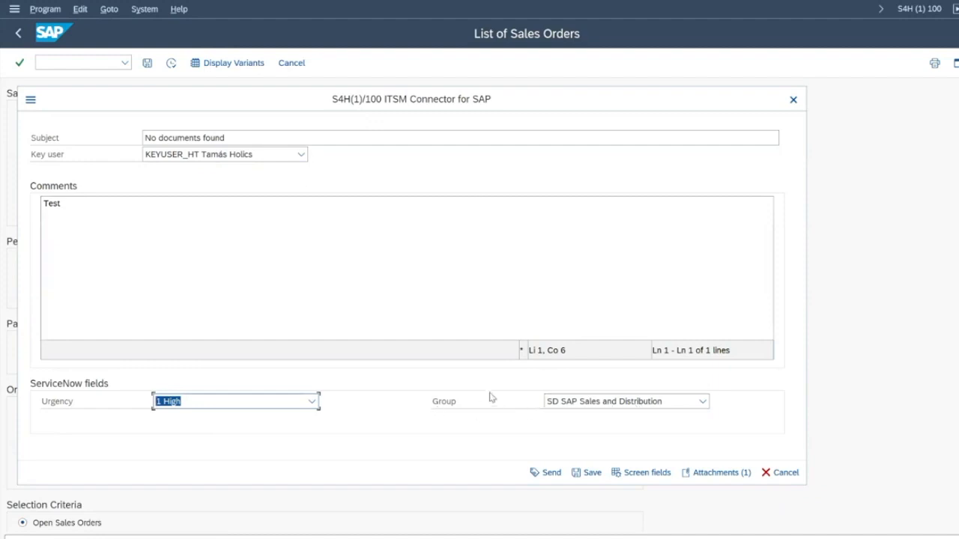
left_click(546, 473)
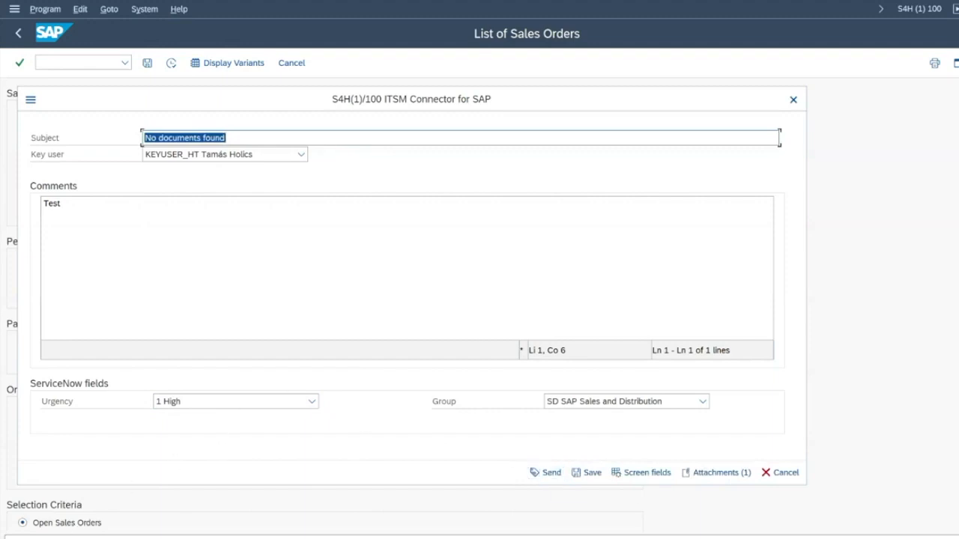
left_click(229, 403)
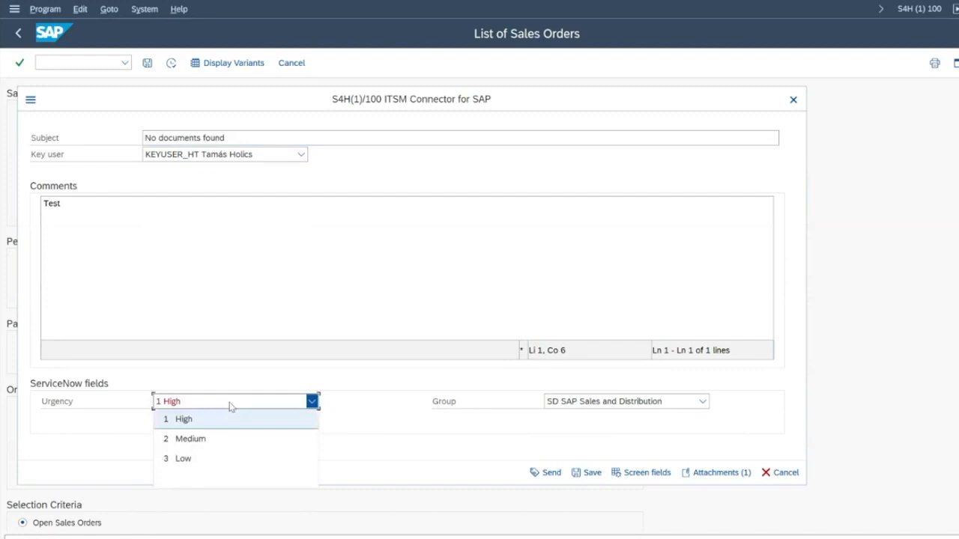
left_click(235, 440)
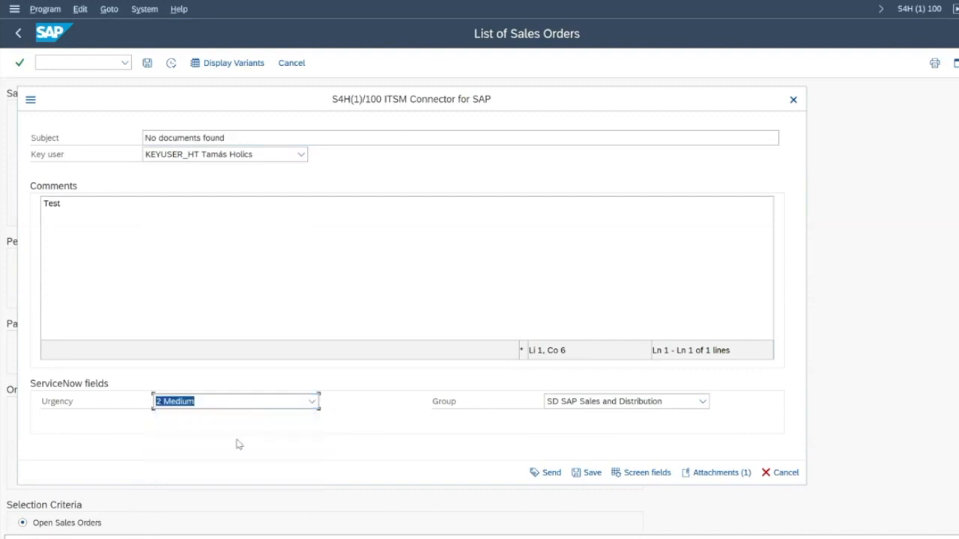
left_click(547, 473)
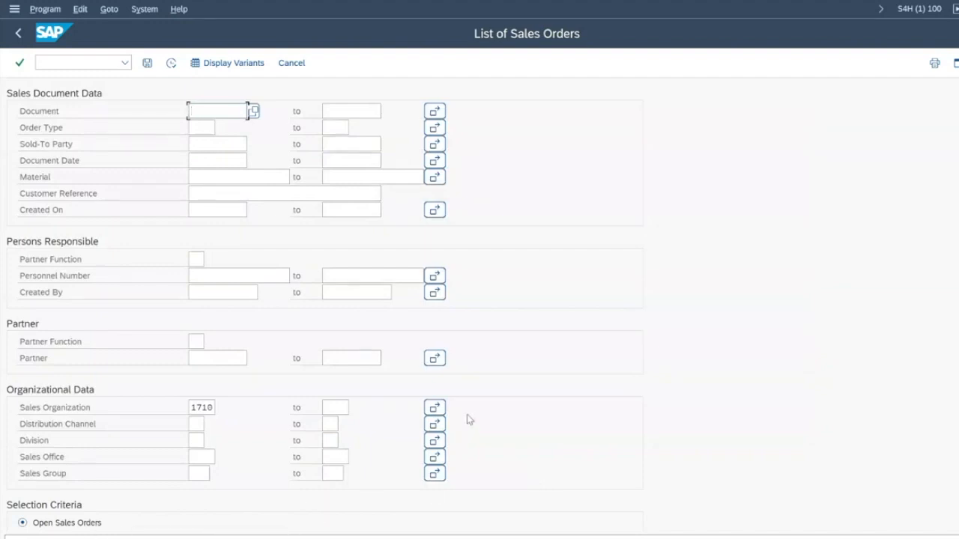
key("shift+F3")
key("shift+F3")
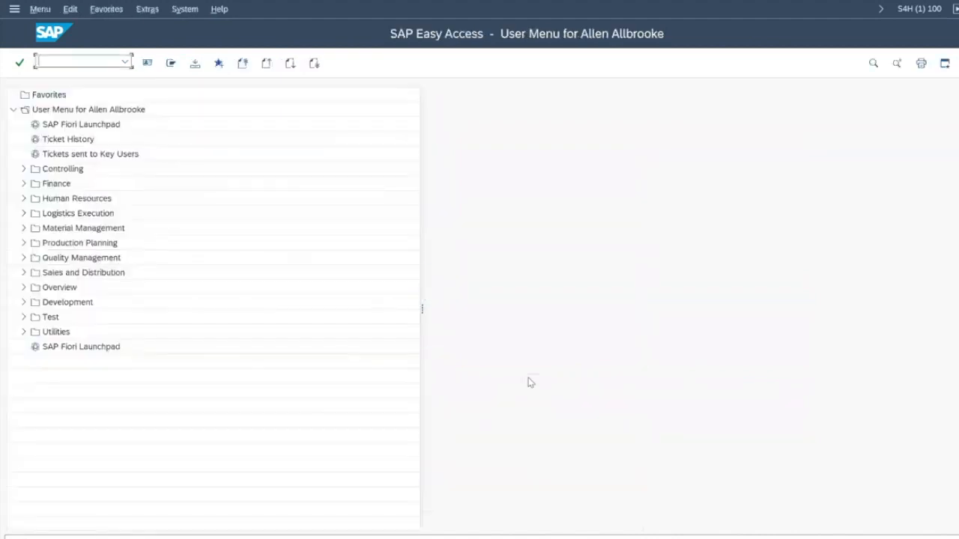
Step: Log off, then as the key user open the 'No documents found' message from the Inbox
left_click(173, 277)
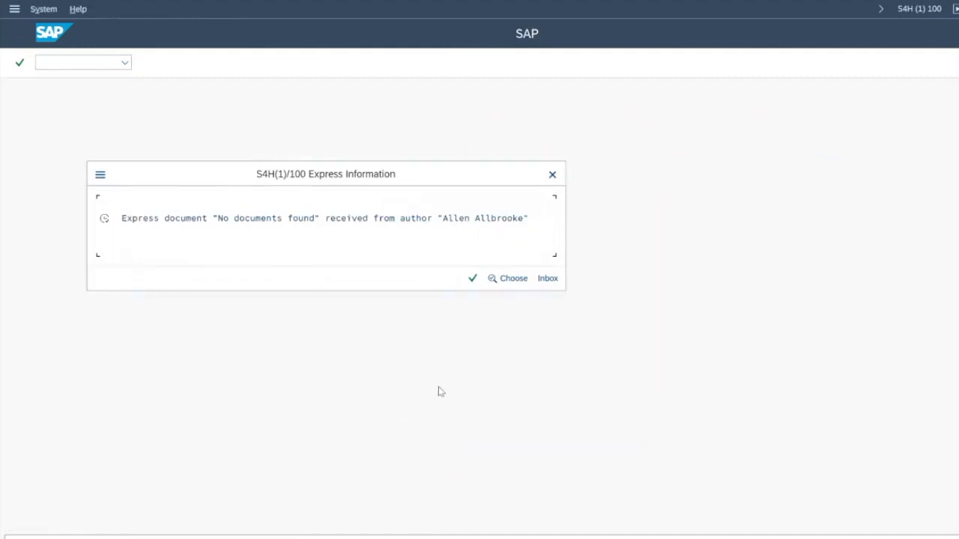
left_click(547, 279)
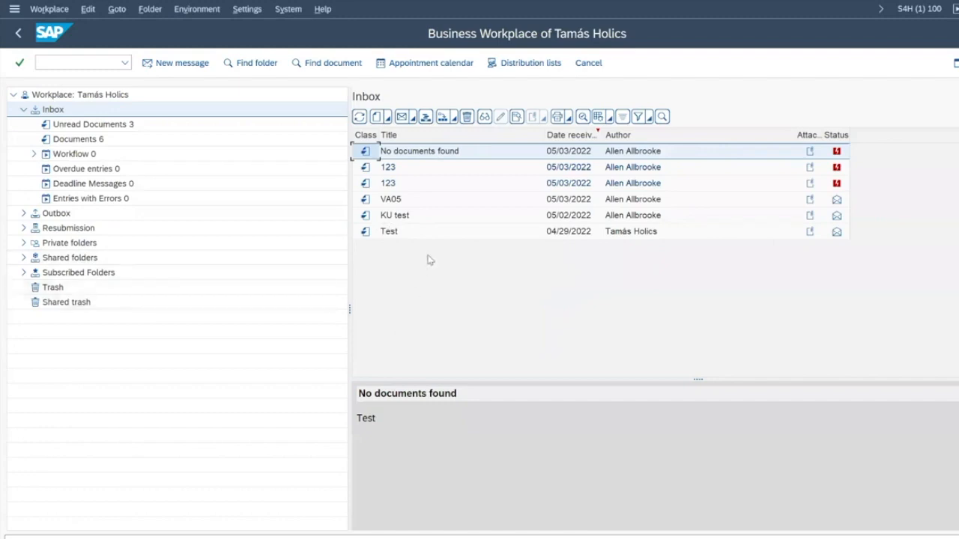
double_click(437, 156)
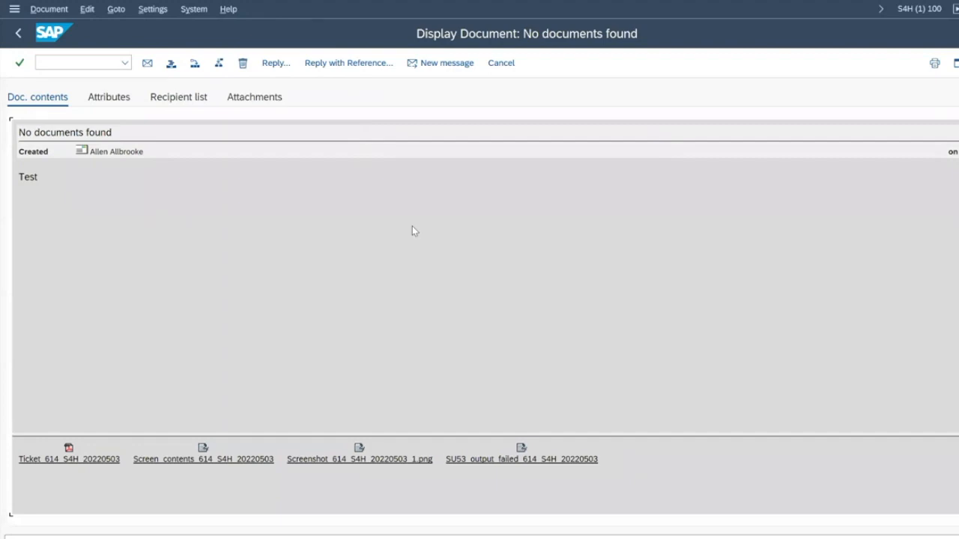
Step: Open the Screen contents attachment in Excel and auto-fit its columns to read the selection fields
left_click(239, 459)
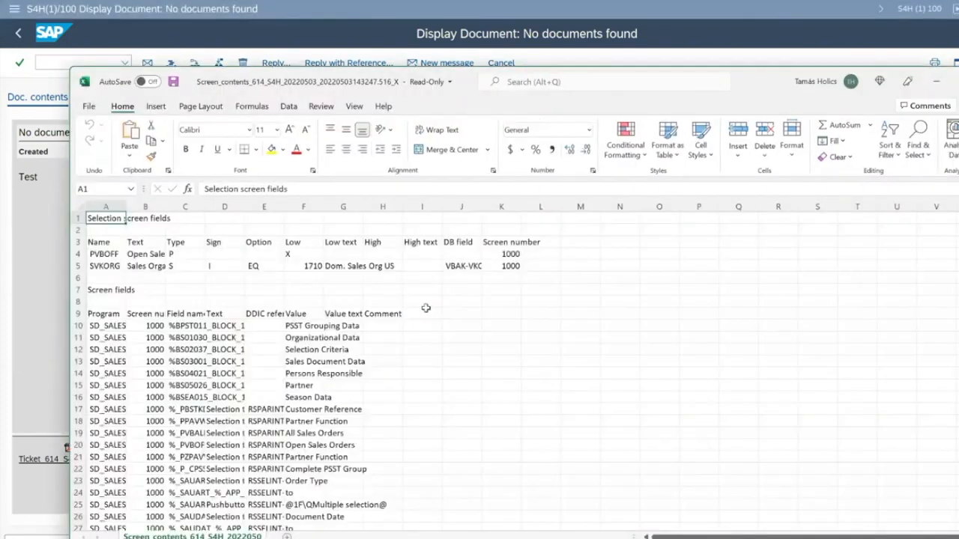
left_click_drag(102, 208, 505, 218)
double_click(522, 207)
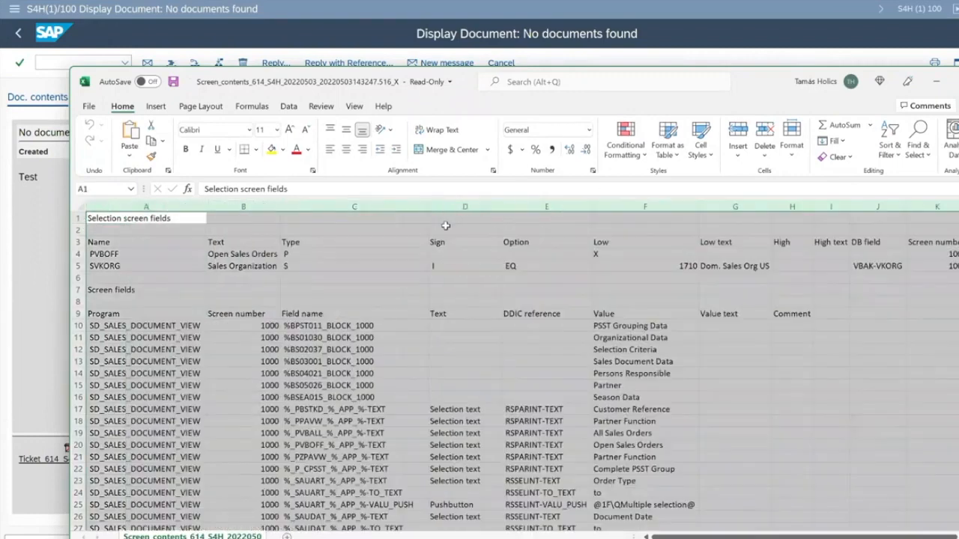
left_click(192, 242)
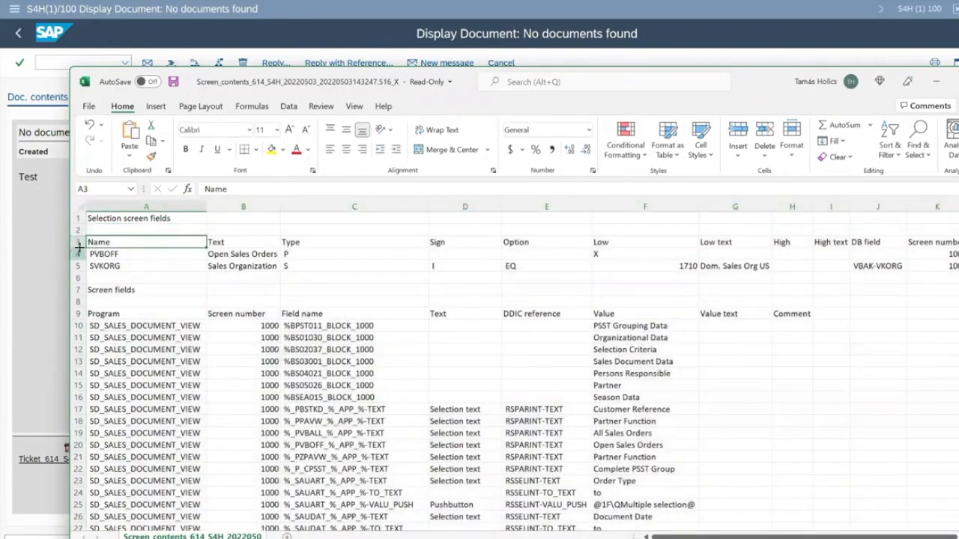
left_click_drag(76, 242, 80, 266)
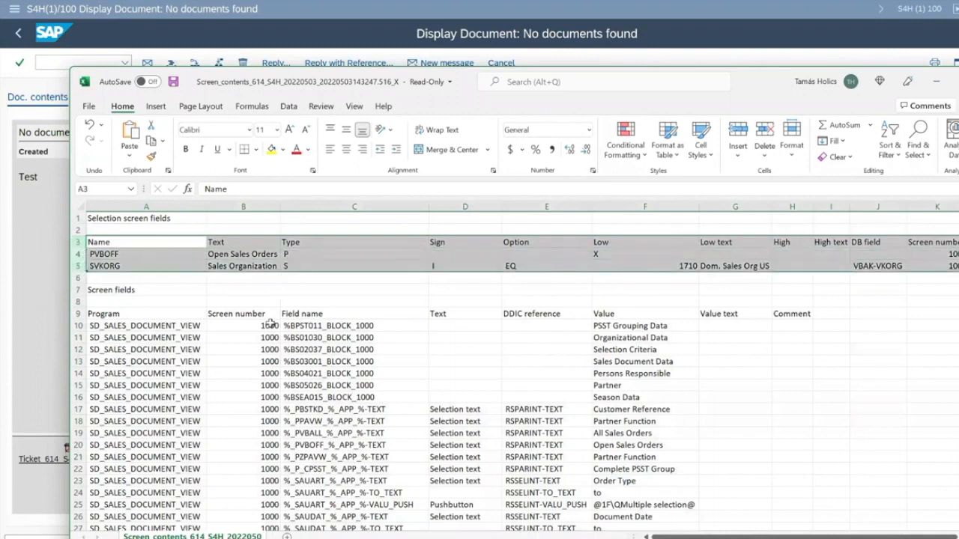
Step: Check Sales Organization 1710 and Open Sales Orders X, then close Excel without saving
left_click(256, 267)
left_click(660, 267)
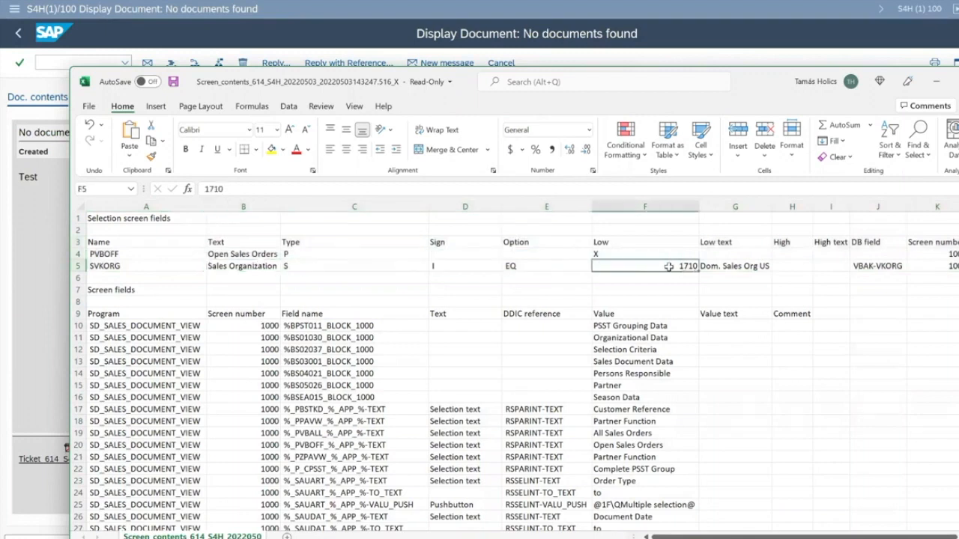
left_click(252, 254)
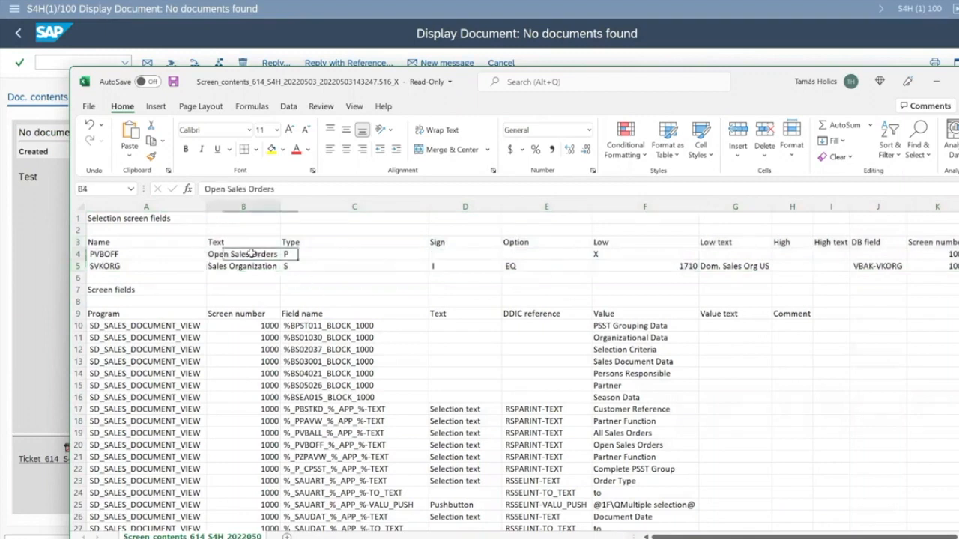
left_click(613, 254)
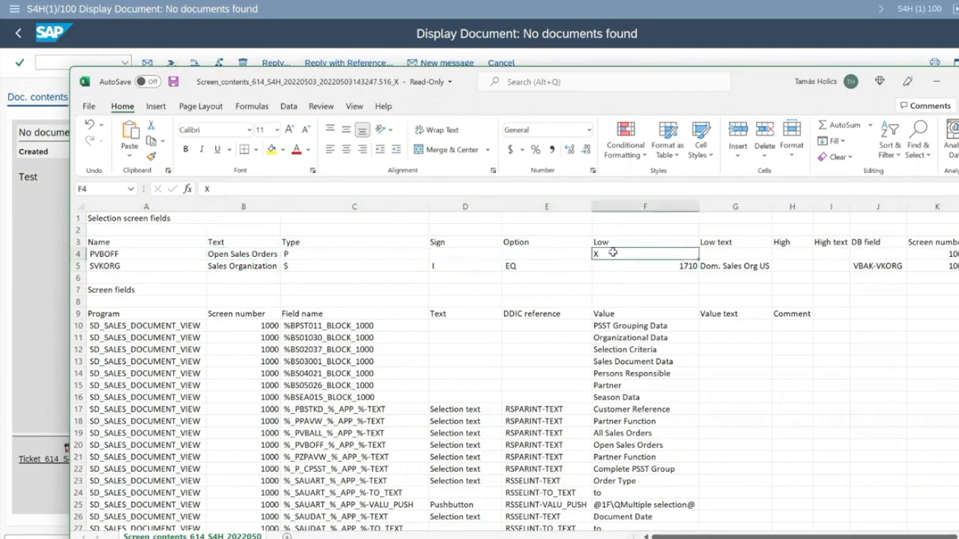
key("alt+F4")
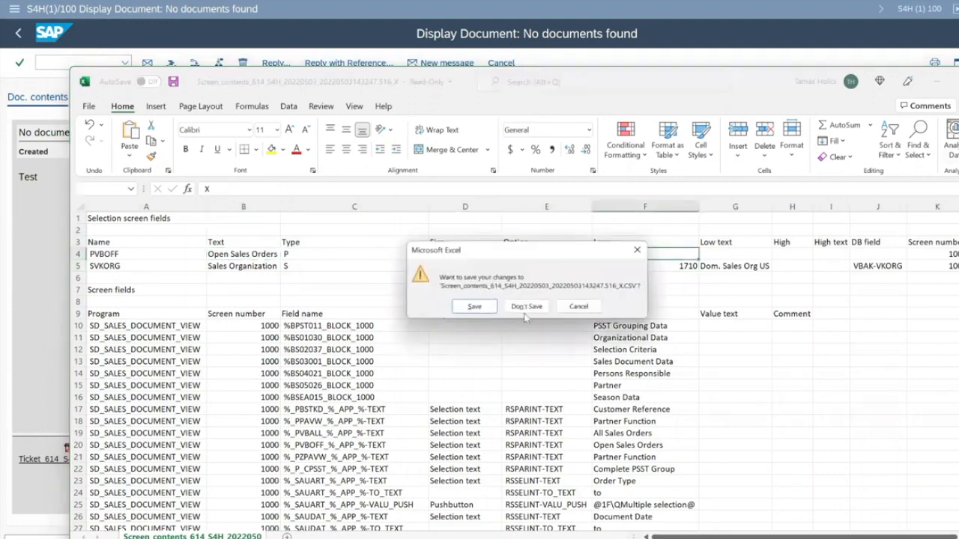
left_click(527, 307)
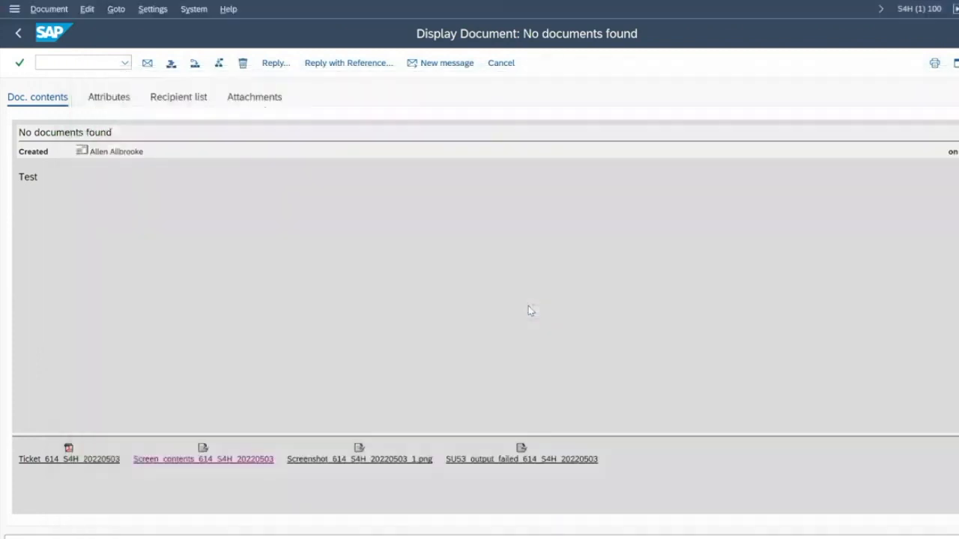
Step: Open SU53_output_failed_614_S4H_20220503.html from the zipped SU53 attachment in the browser
left_click(520, 460)
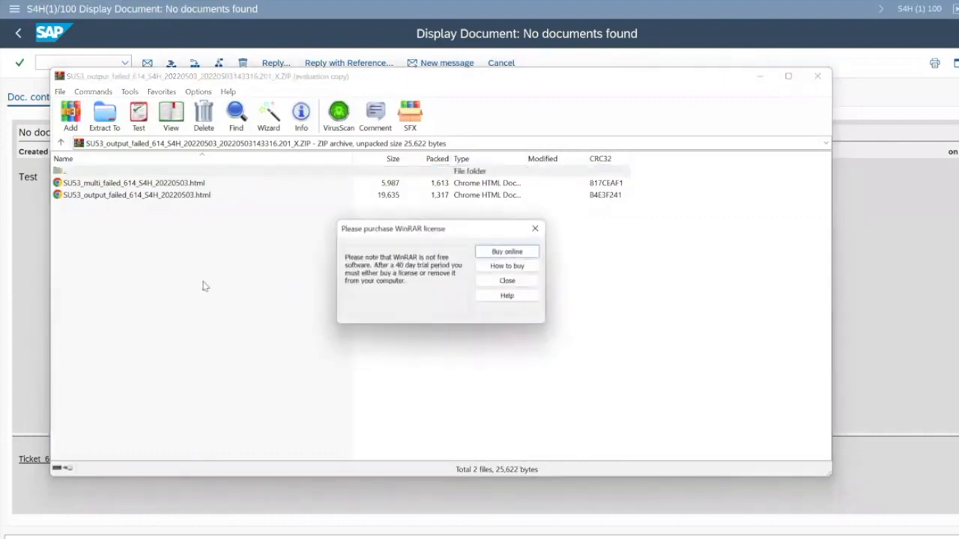
key("Escape")
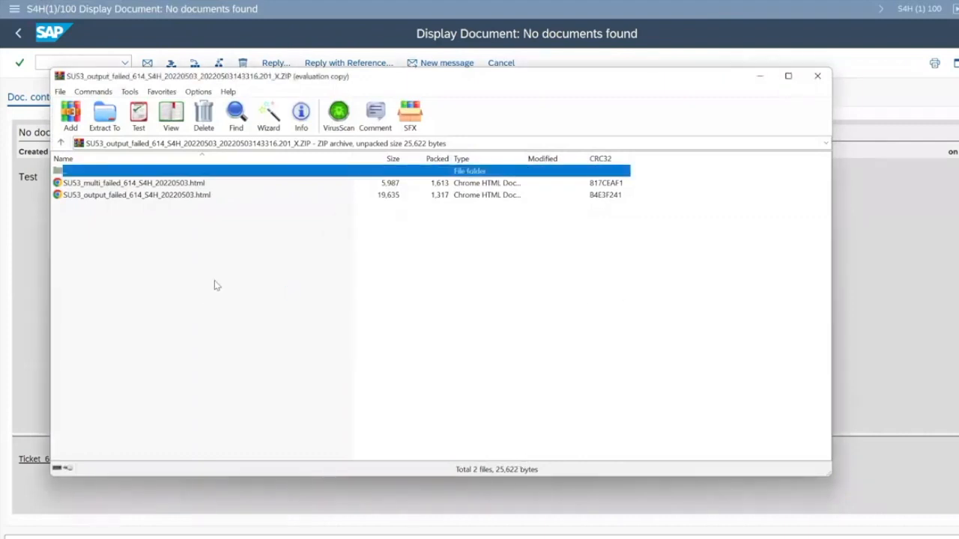
double_click(192, 196)
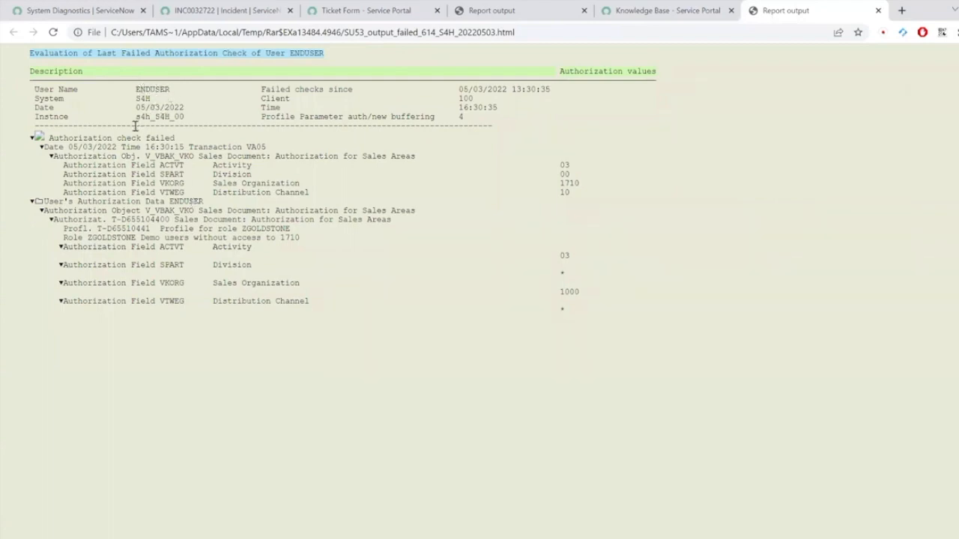
Step: Highlight VA05, activity 03, required sales org 1710 and the user's sales org 1000 in the SU53 report
double_click(252, 147)
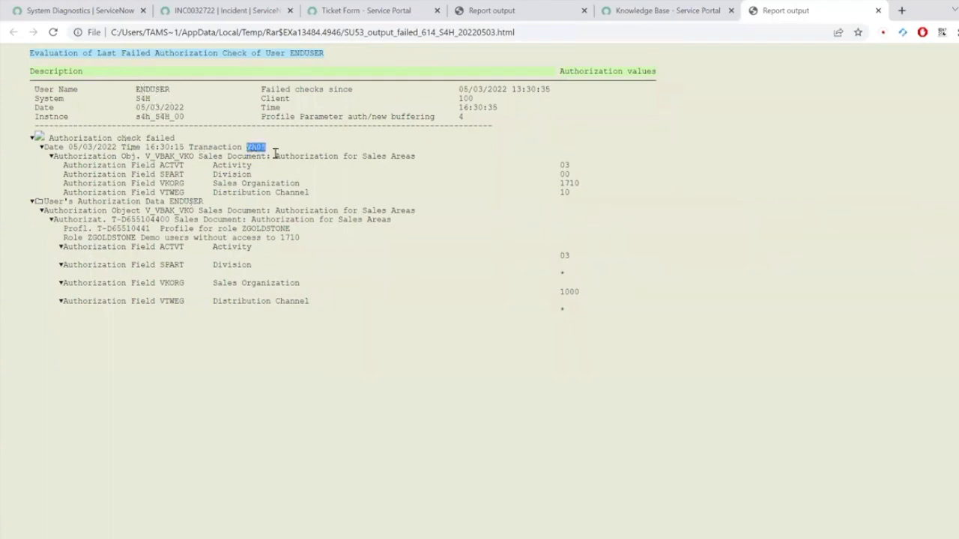
double_click(564, 165)
double_click(574, 183)
double_click(570, 291)
left_click(574, 291)
Step: Close the report output tab in Chrome and the WinRAR archive window
left_click(878, 10)
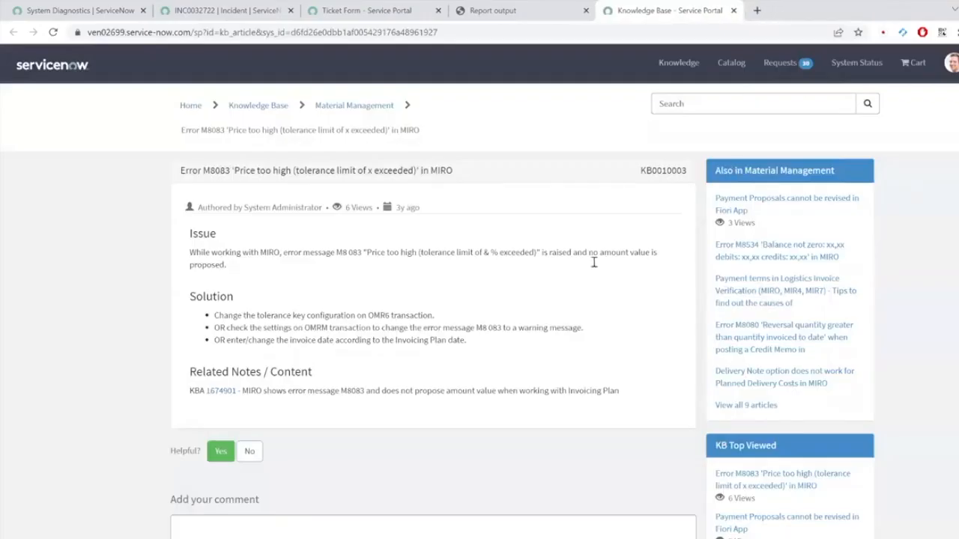
key("alt+Tab")
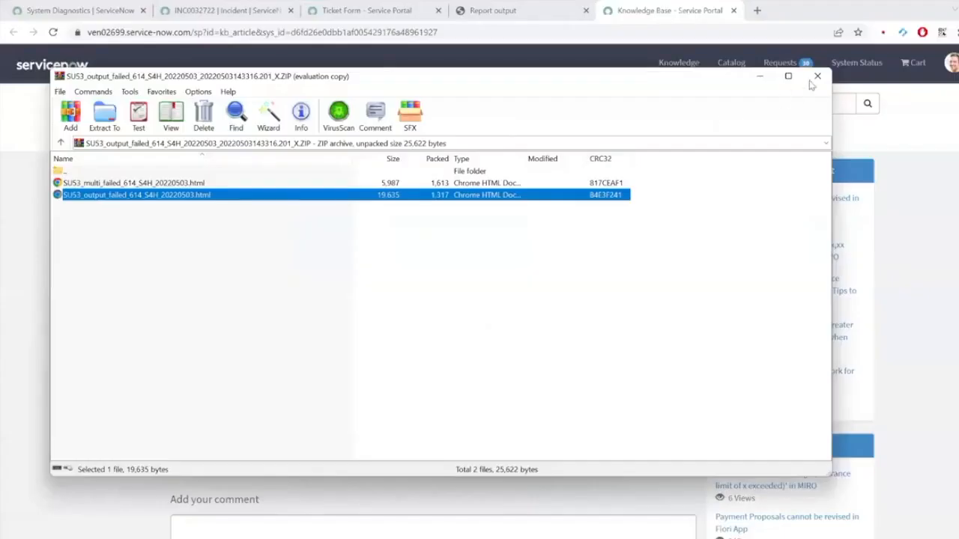
left_click(817, 77)
Step: Return to SAP GUI and go back twice from the Business Workplace inbox to the user menu
mouse_move(608, 536)
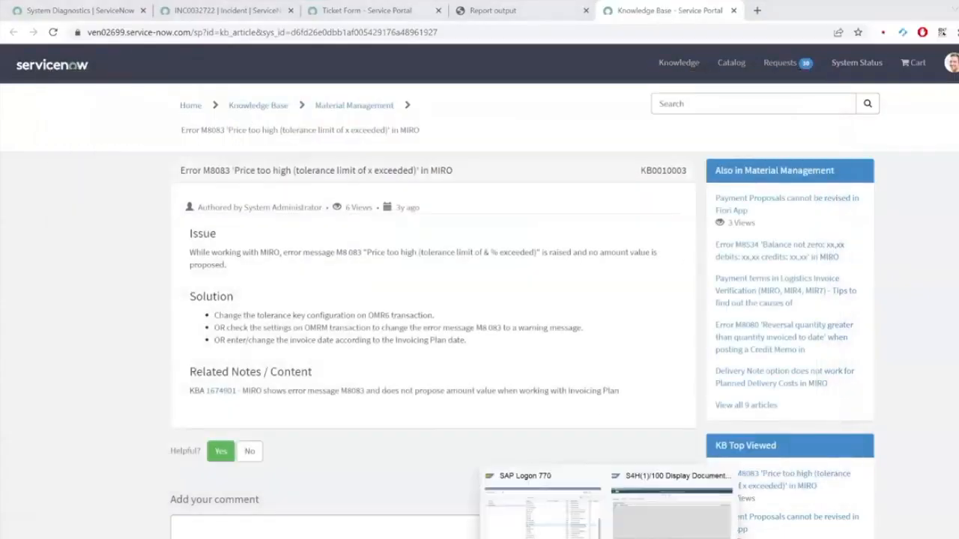
left_click(658, 510)
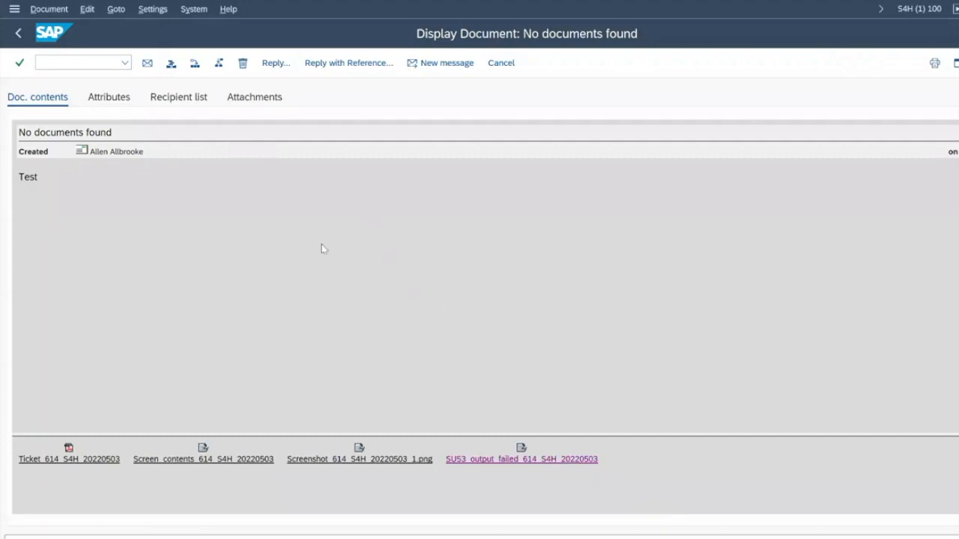
key("F3")
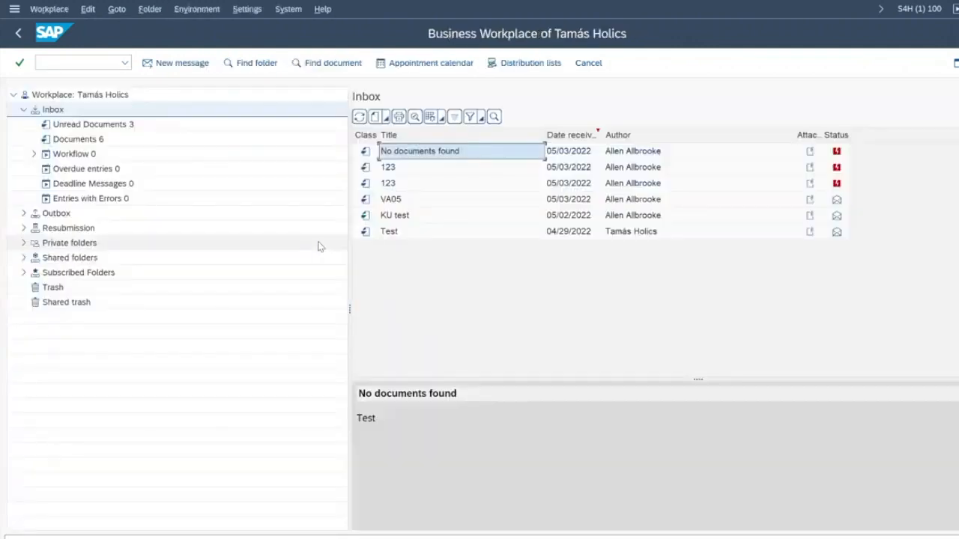
key("F3")
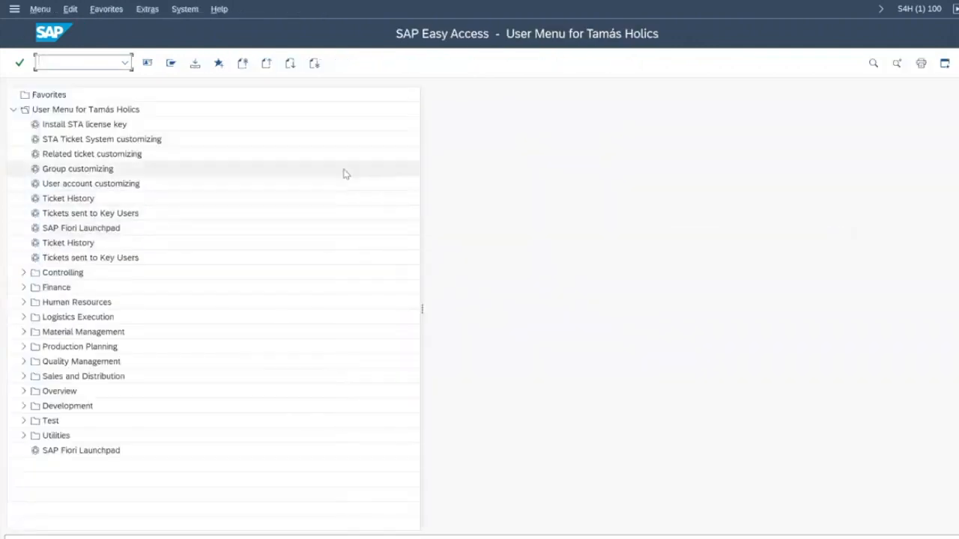
Step: Run the Tickets sent to Key Users report, select ticket 614 and send it
left_click(131, 216)
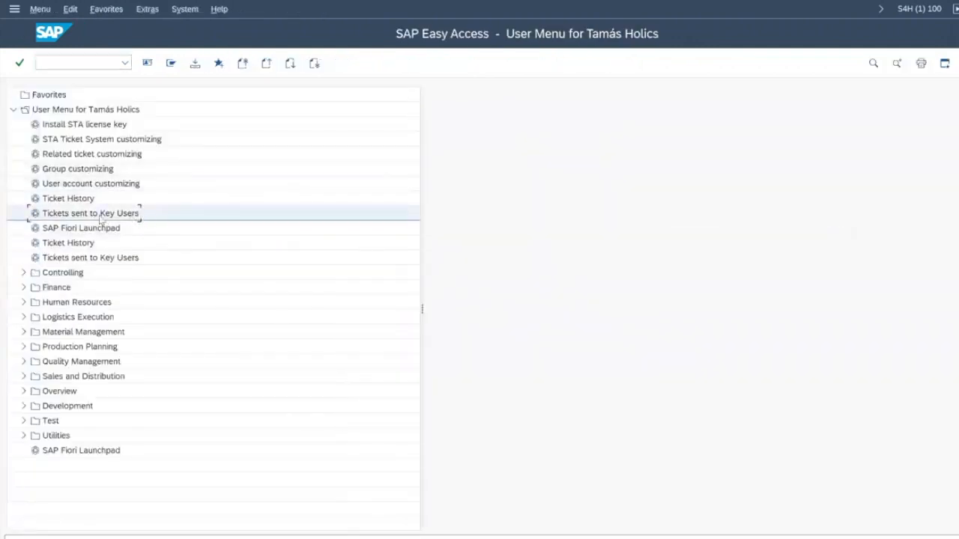
double_click(107, 216)
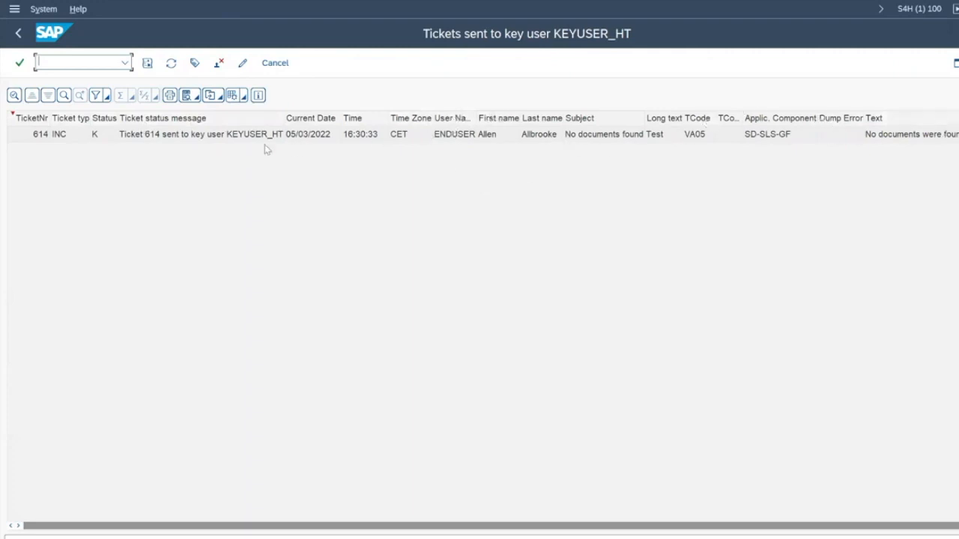
left_click(33, 140)
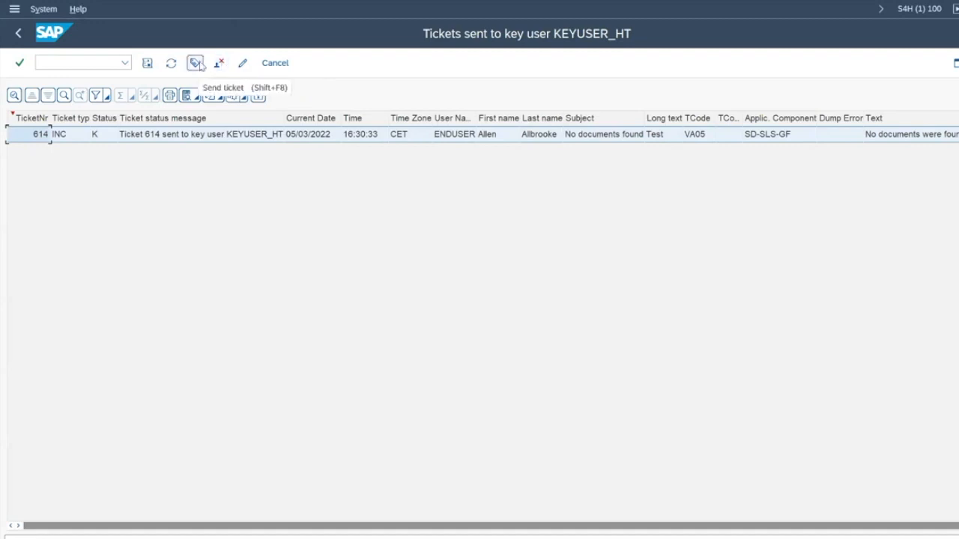
left_click(194, 63)
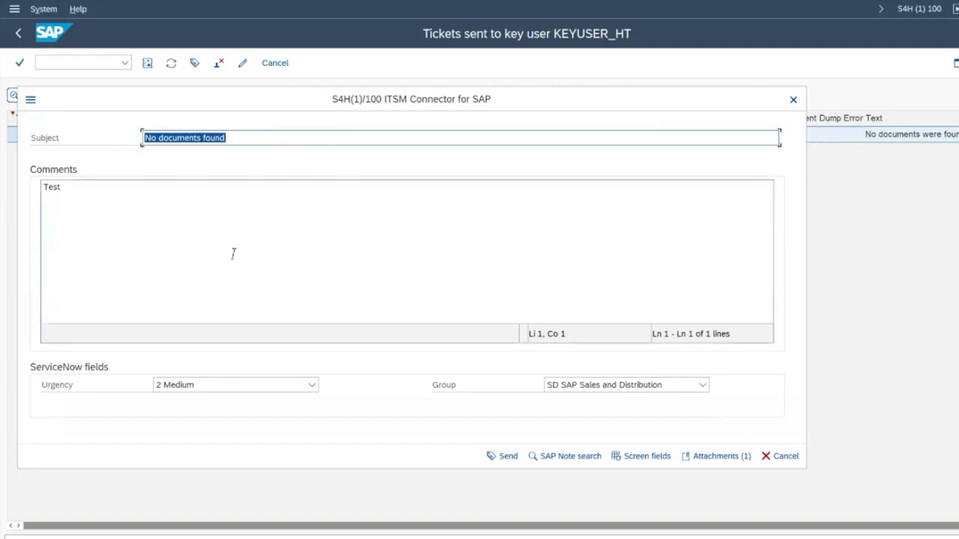
Step: Add a line 'XYZ' to the comments, set urgency 3 Low, assign group SECURITY and send
left_click(233, 252)
key("Return")
type("xYZ")
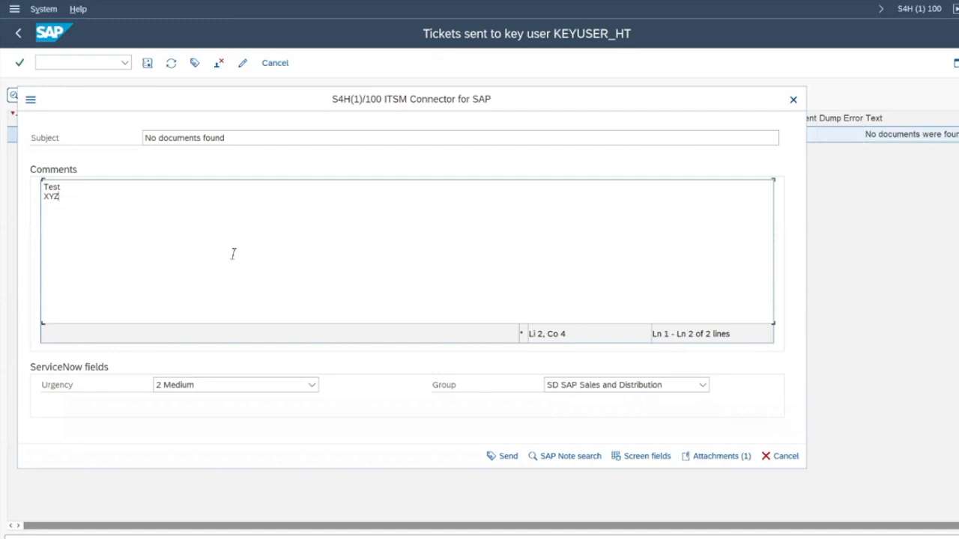
left_click(239, 385)
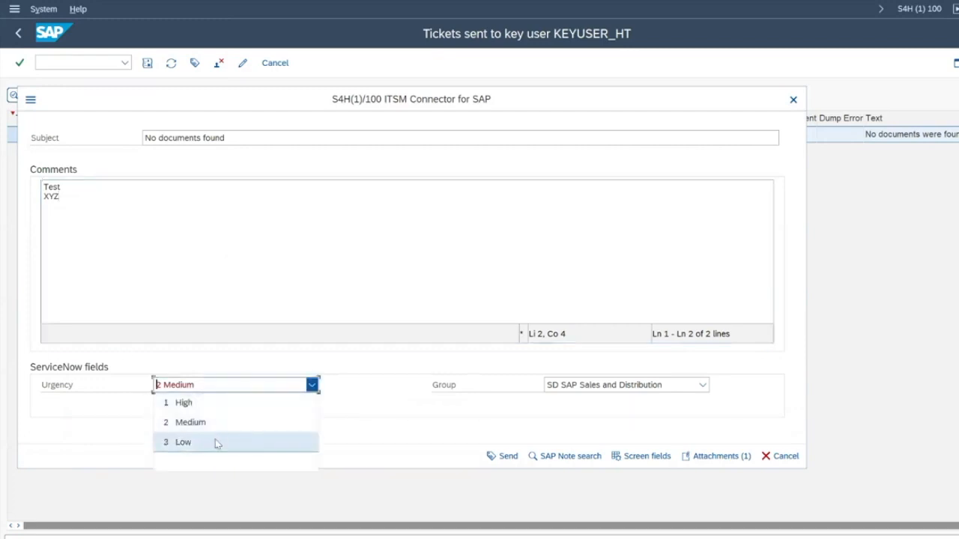
left_click(217, 443)
left_click(637, 386)
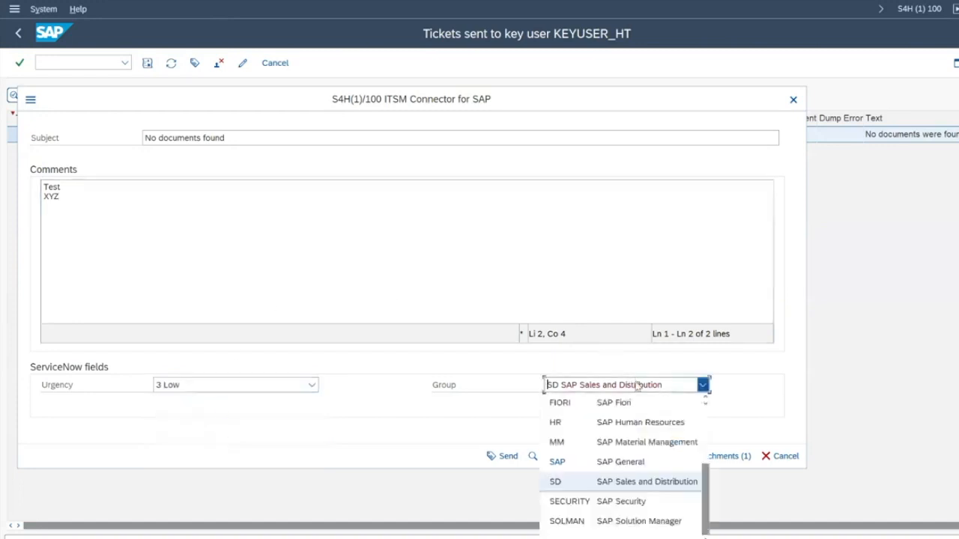
left_click(641, 502)
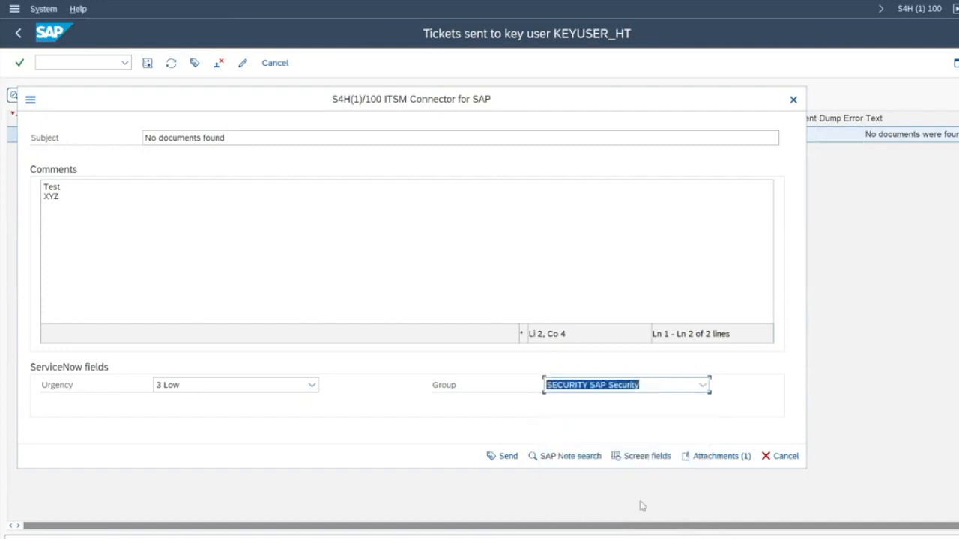
left_click(508, 456)
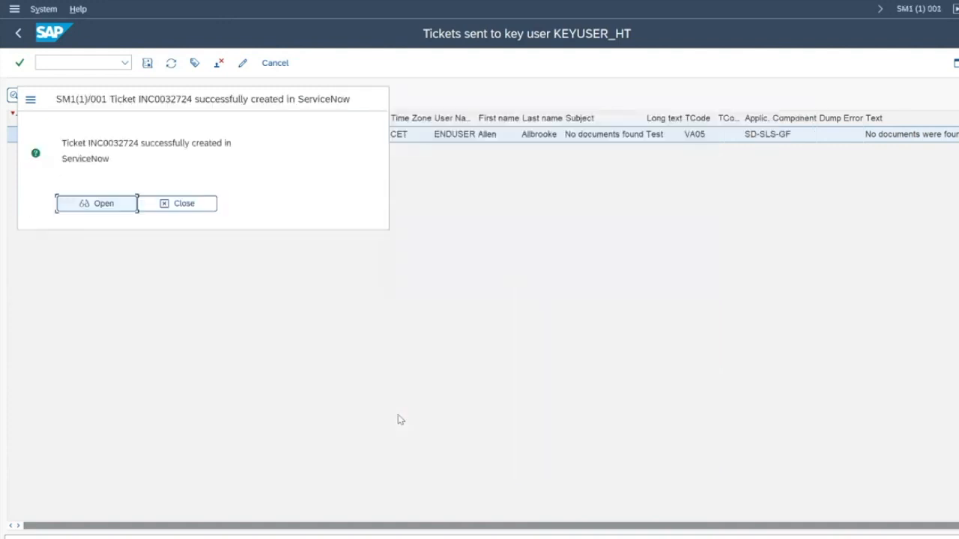
Step: Dismiss the SAP confirmation and open INC0032724 from ServiceNow's Service Desk incidents list
left_click(179, 204)
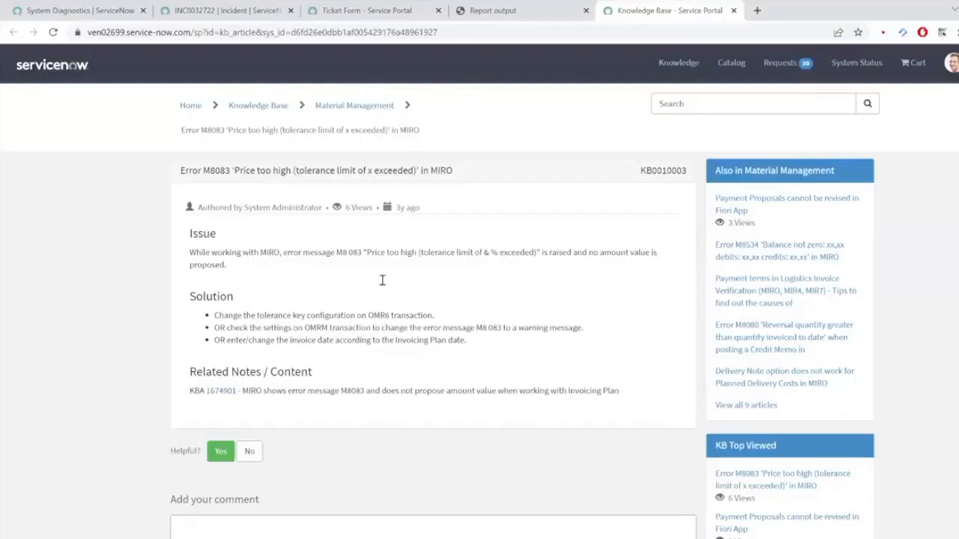
left_click(217, 11)
left_click(152, 198)
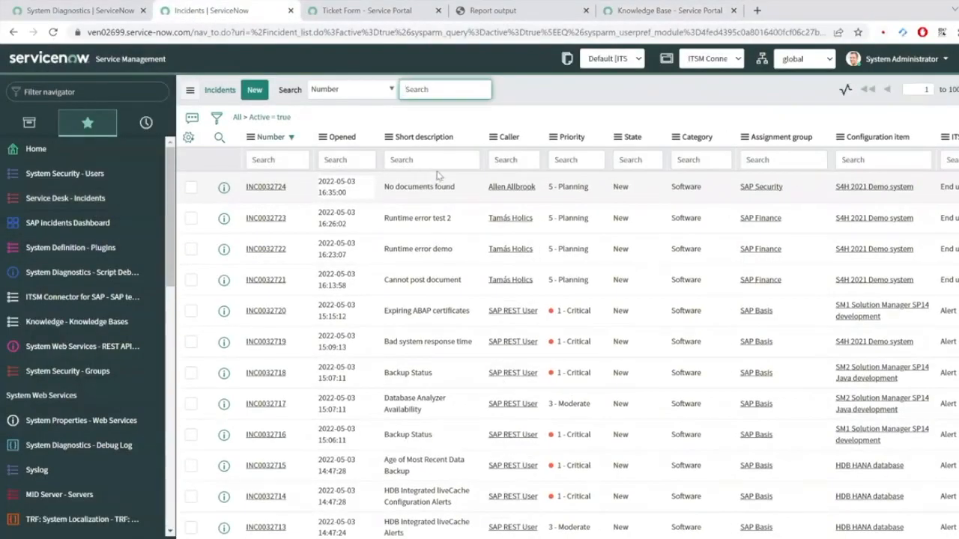
left_click(264, 187)
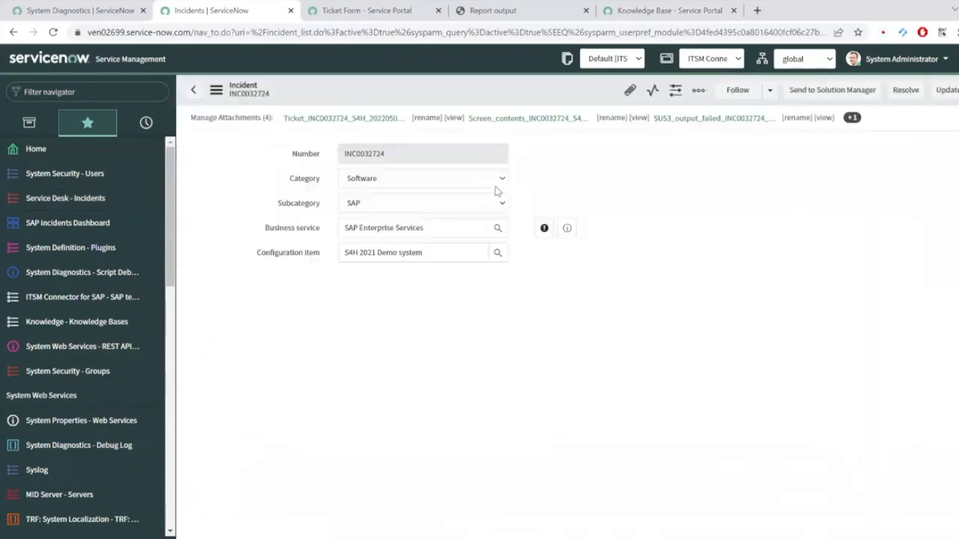
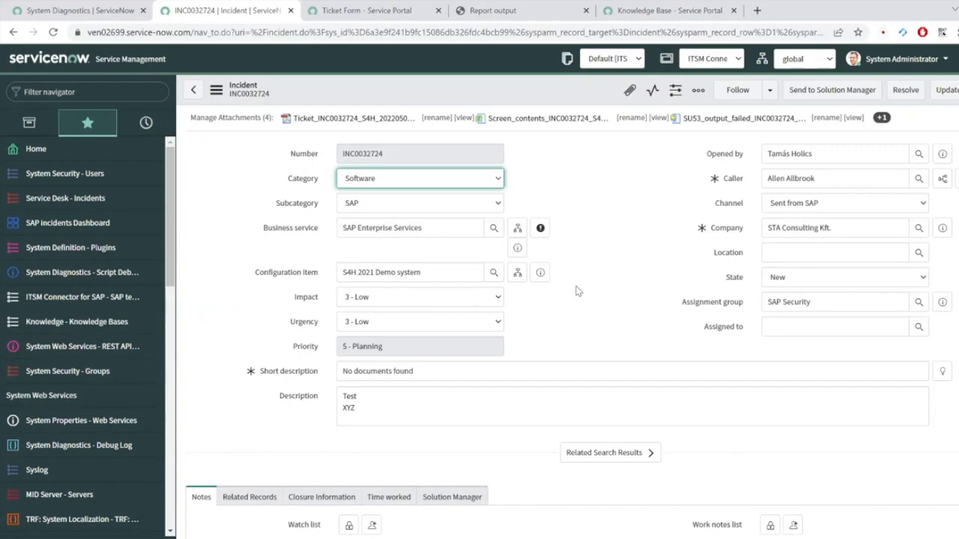
Step: Load the S/4HANA launchpad (s4h) in a new browser tab and show the Payments group
key("ctrl+t")
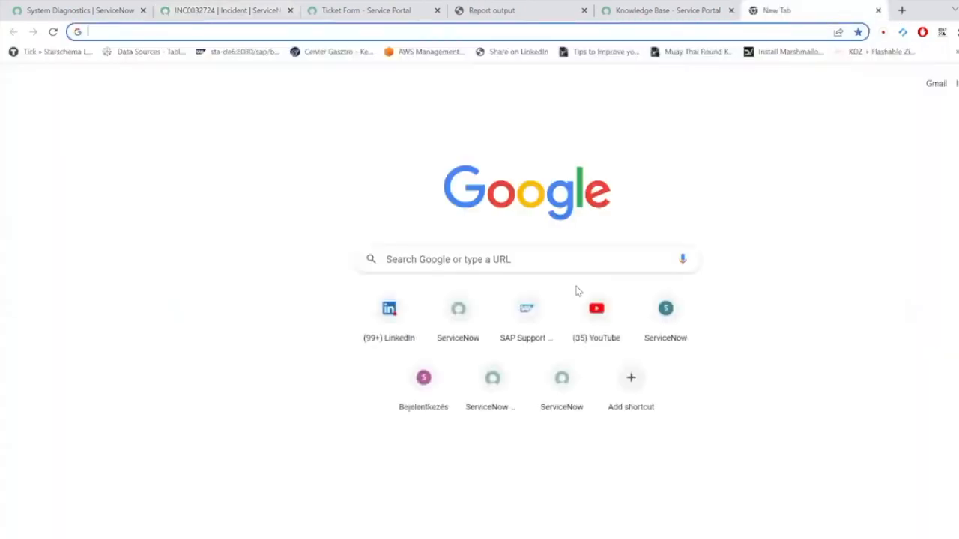
type("s4h")
key("Return")
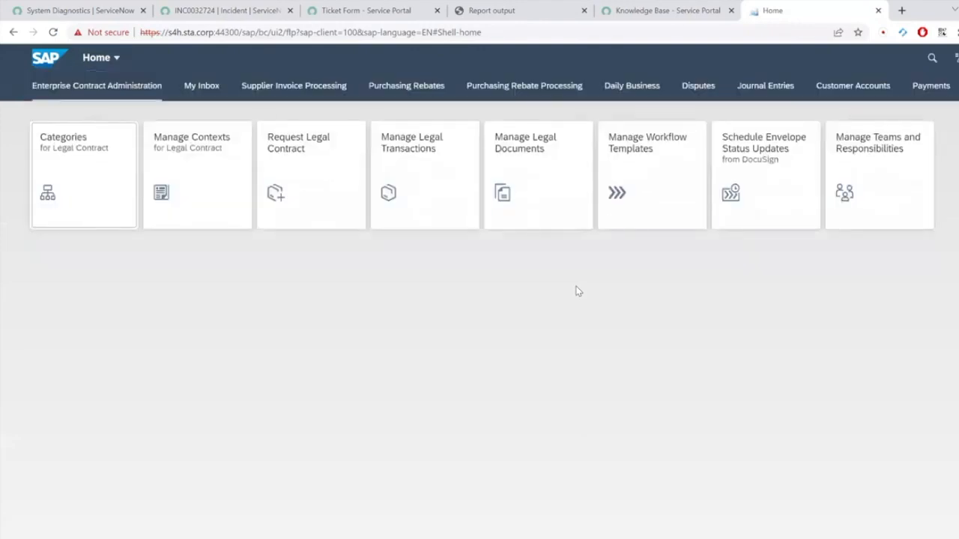
left_click(933, 89)
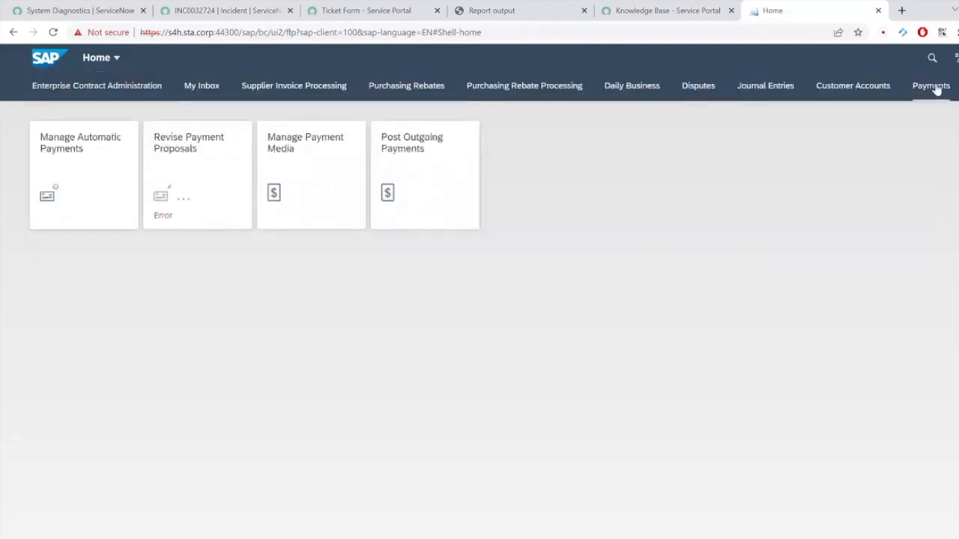
Step: Launch Revise Payment Proposals, dismiss its mainService failure, and bring up the ITSM Connector form
left_click(192, 166)
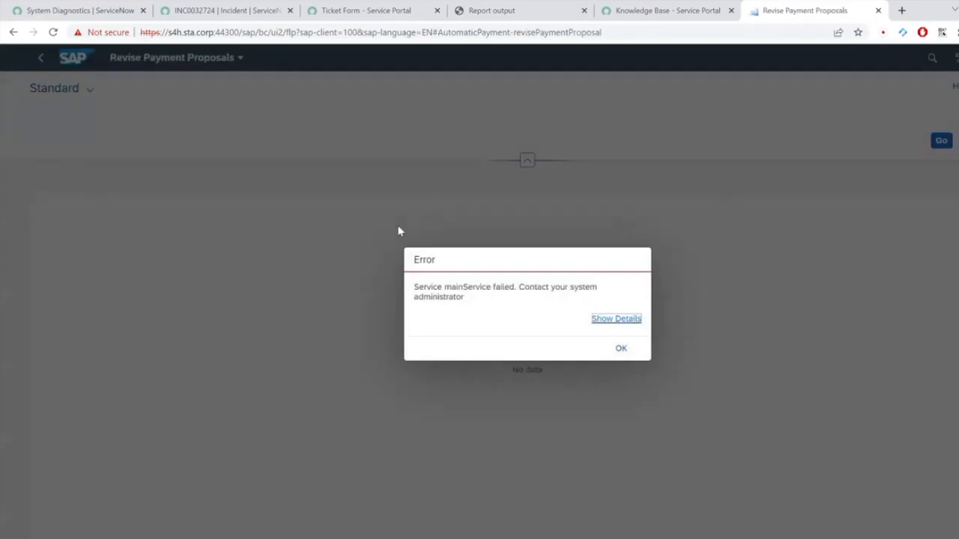
left_click(622, 349)
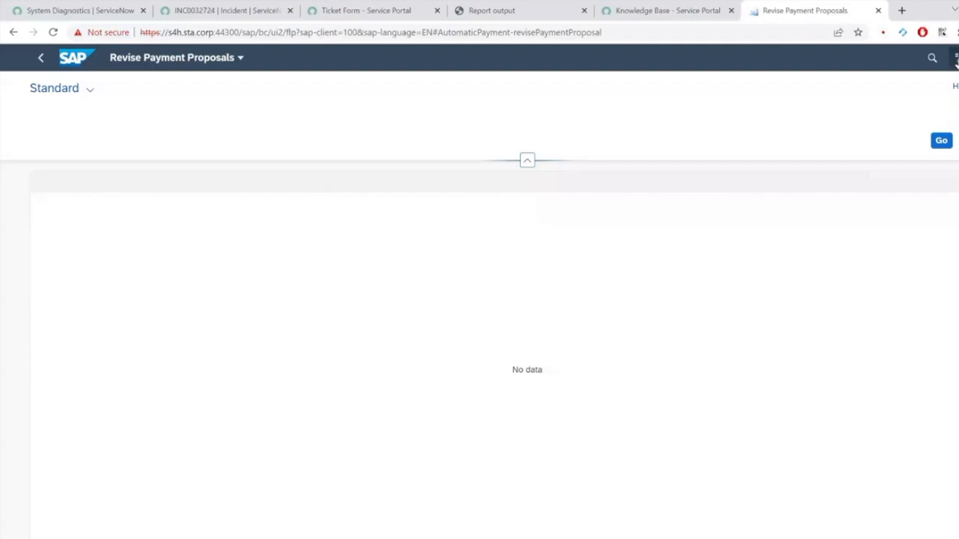
left_click(956, 60)
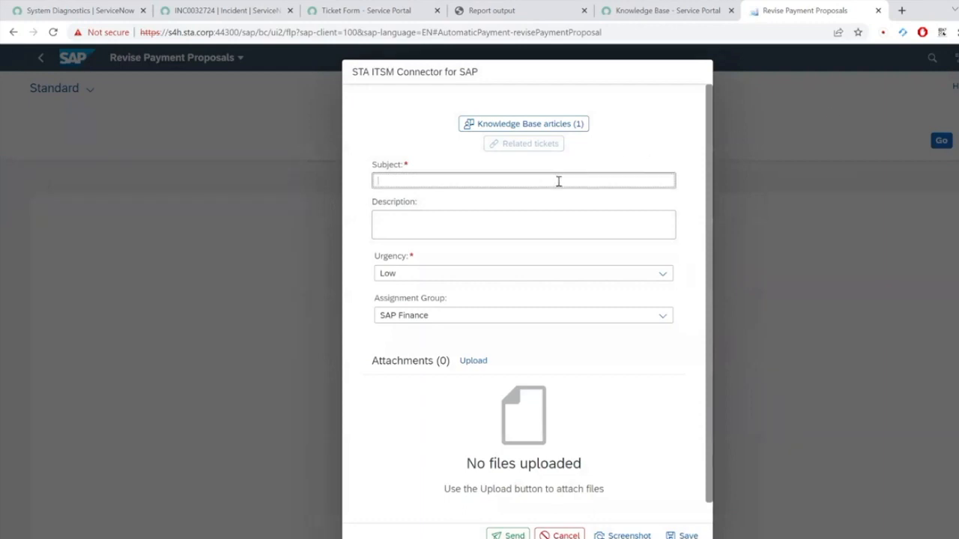
Step: Enter the subject 'Fiori app does not work' and open suggested knowledge article KB0010010
type("Fiori app does not work")
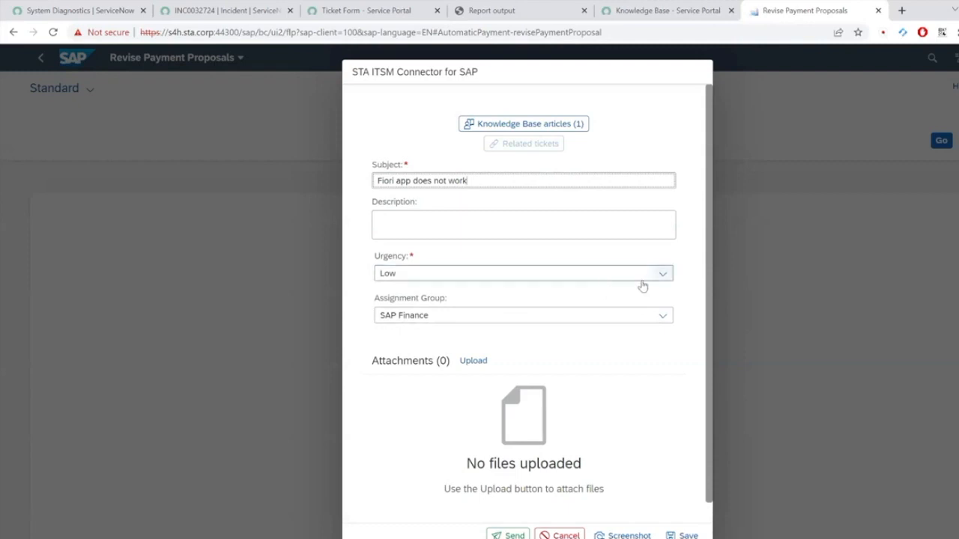
left_click(560, 131)
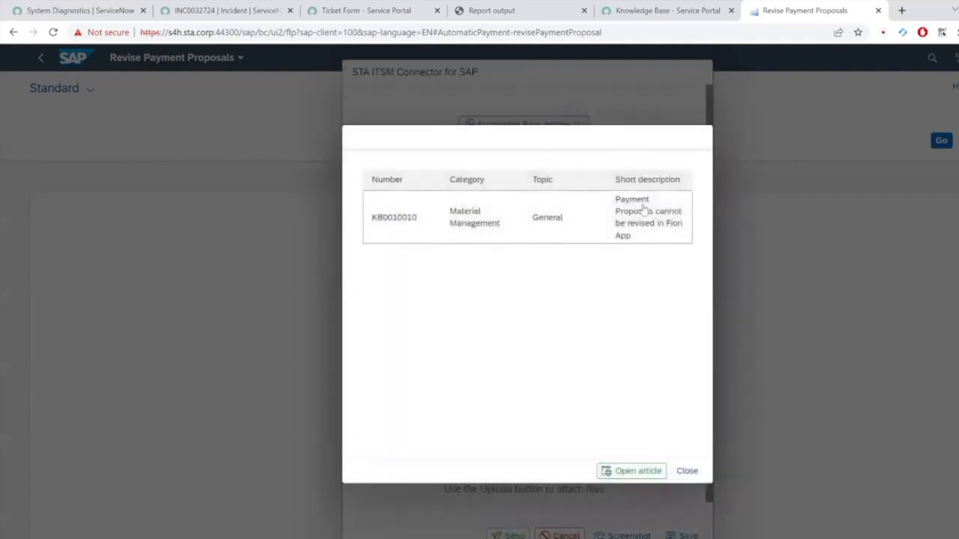
left_click(538, 219)
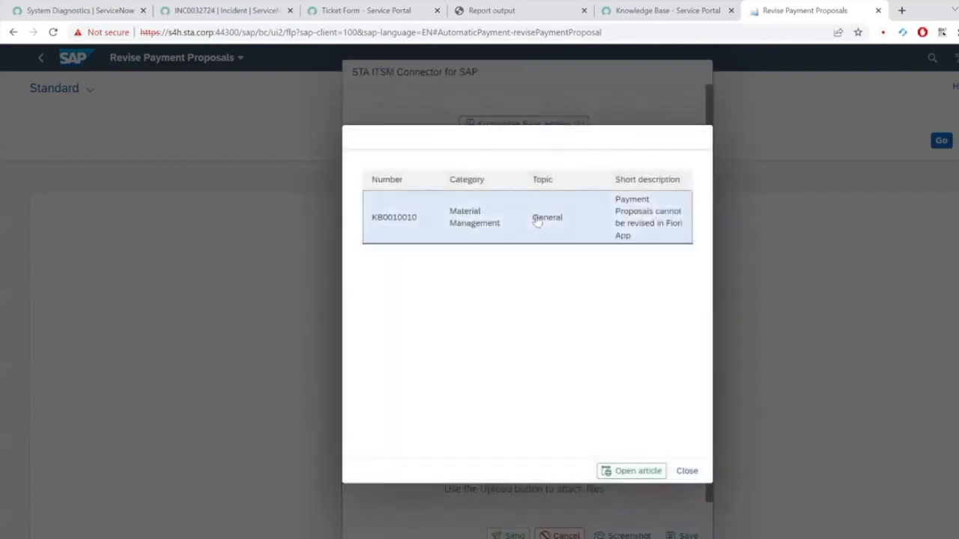
left_click(636, 472)
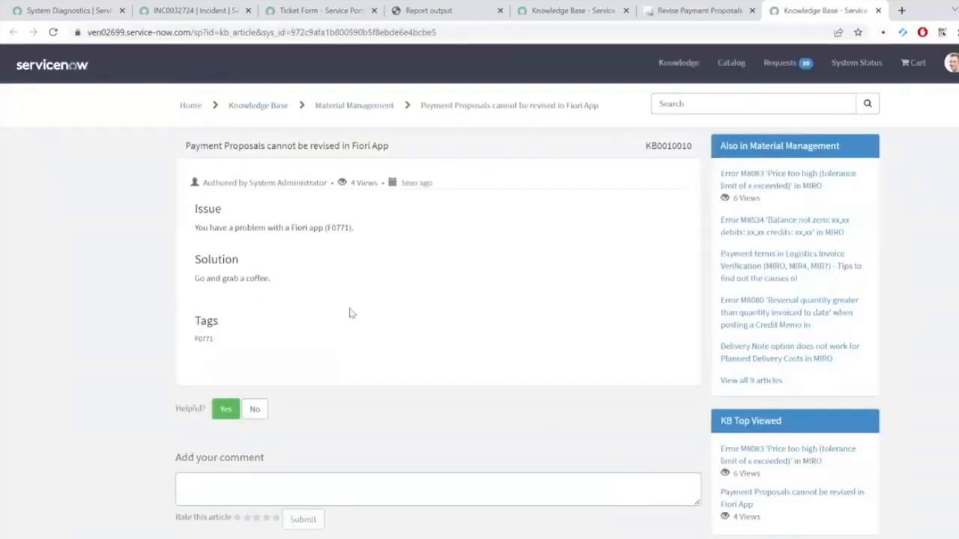
Step: Return to the Revise Payment Proposals tab and close the Knowledge Base articles popup
key("ctrl+shift+Tab")
left_click(687, 470)
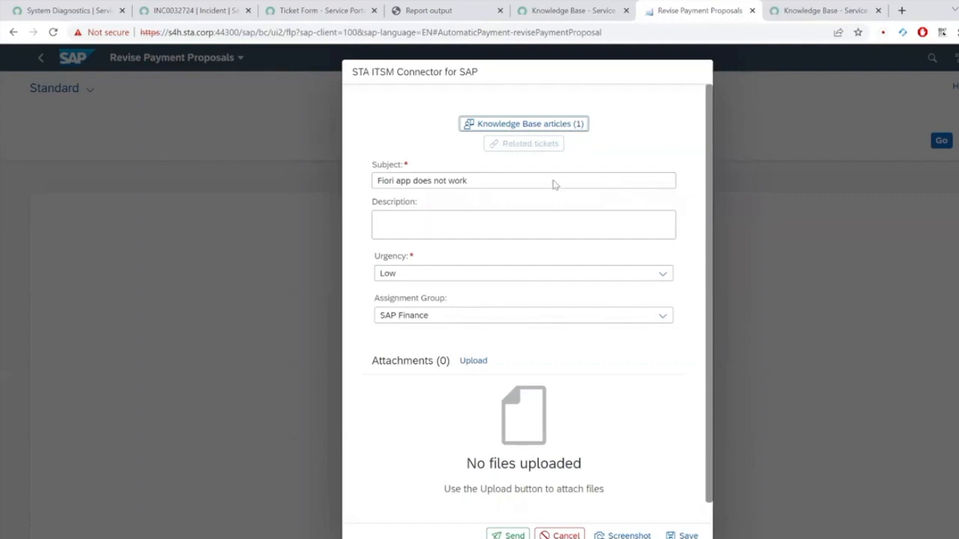
Step: Attach a screenshot of the failing app to the ticket and save the draft
left_click(624, 535)
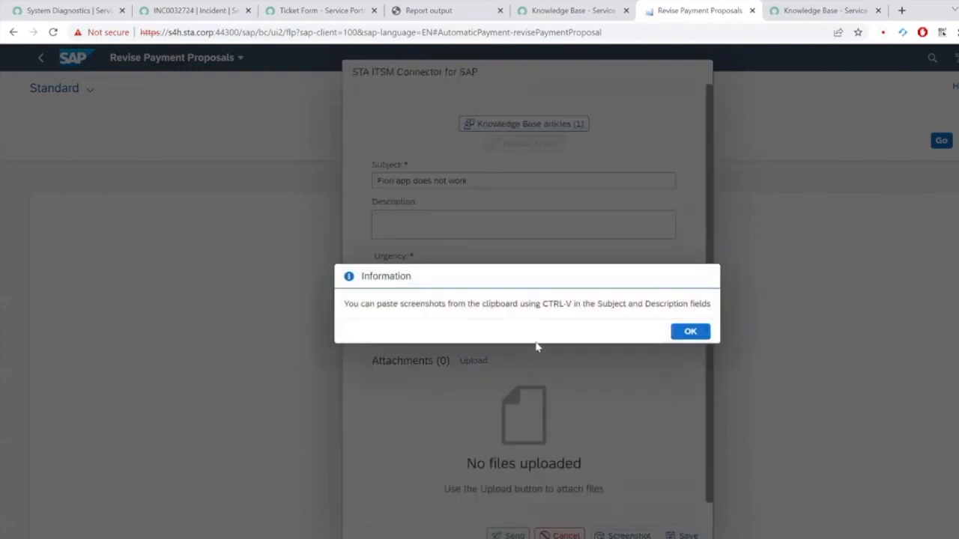
left_click(691, 333)
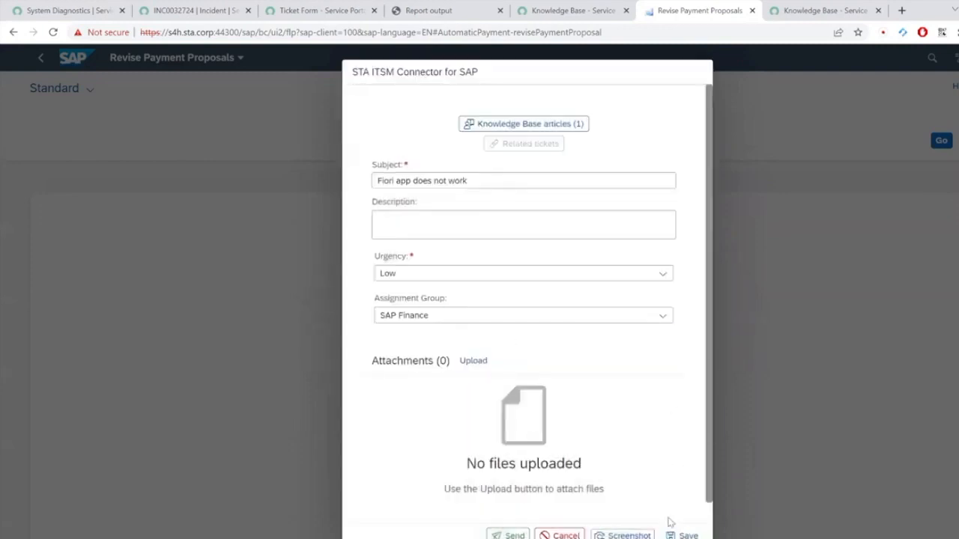
left_click(683, 535)
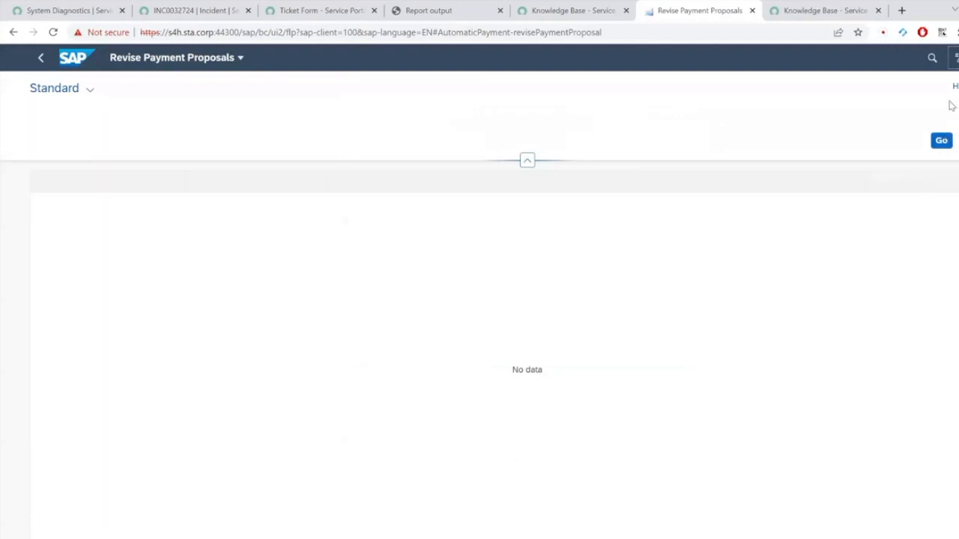
Step: Add the description 'Test from Fiori' and send the ticket to ServiceNow
left_click(953, 58)
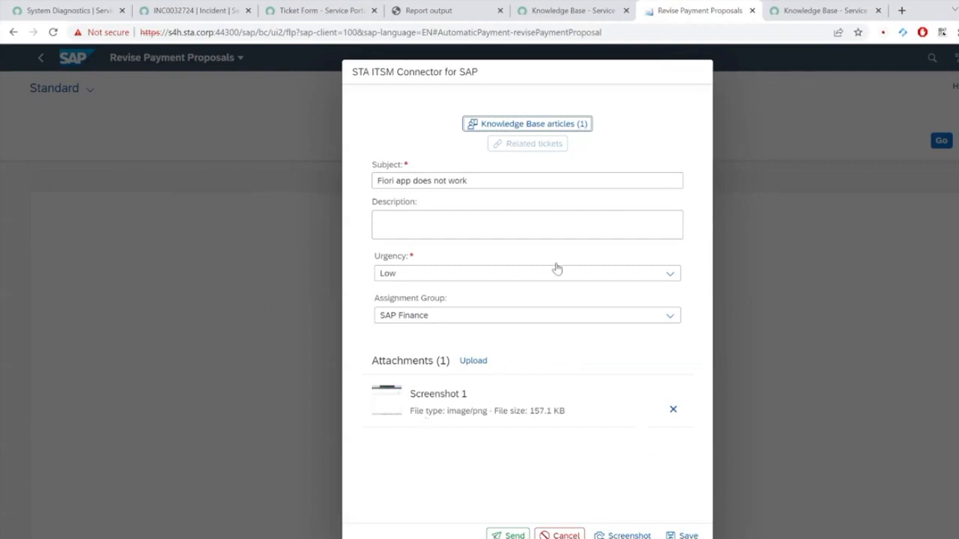
left_click(493, 225)
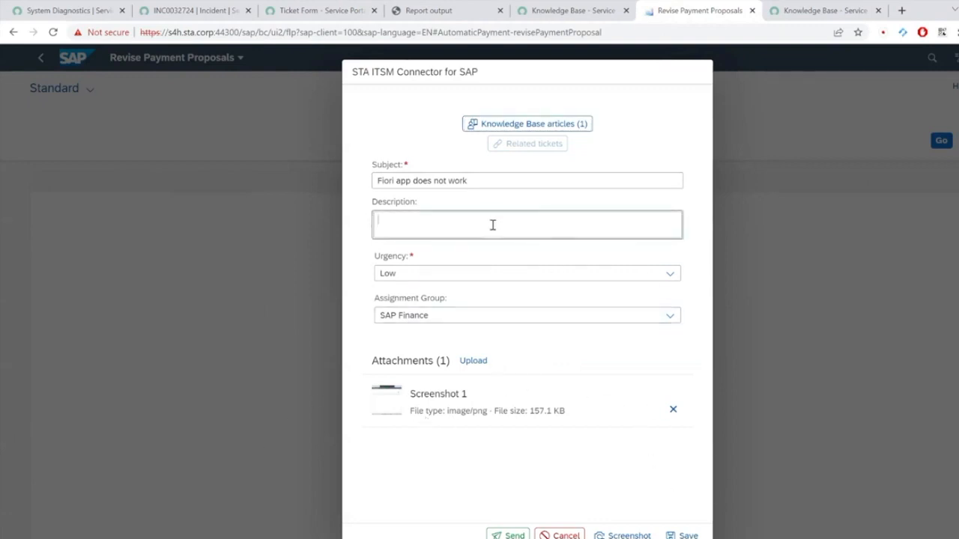
type("Test from Fiori")
left_click(509, 535)
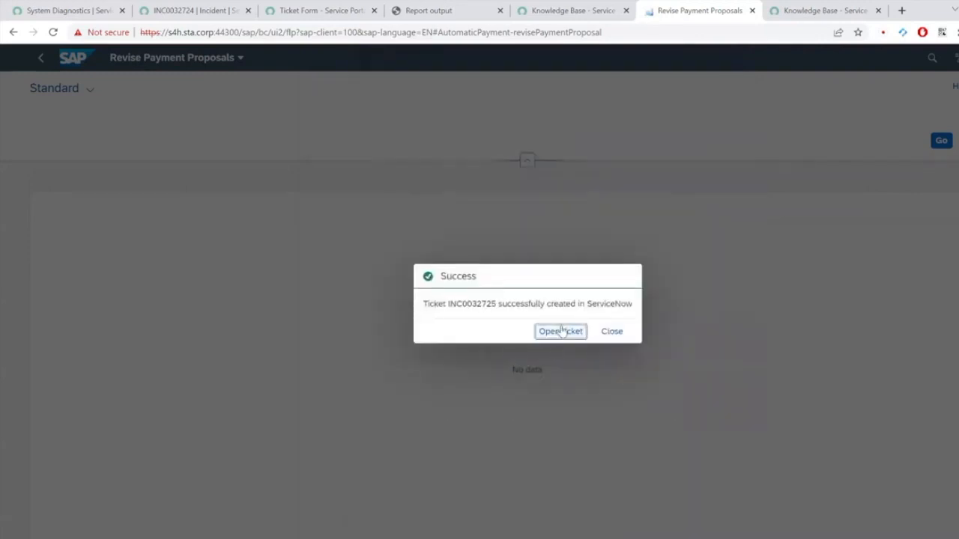
Step: Open new ticket INC0032725 and review its screenshot and log attachments in the timeline
left_click(561, 331)
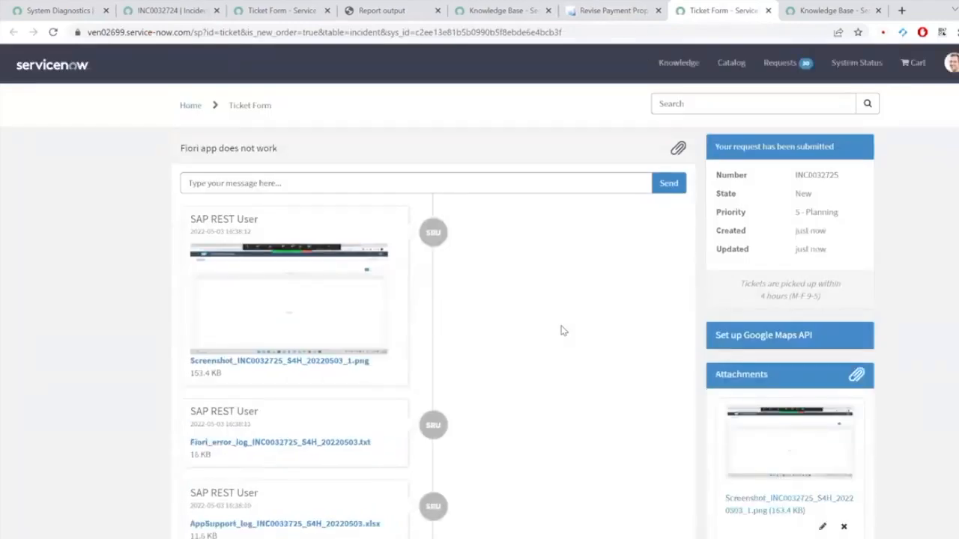
scroll(490, 357, "down", 3)
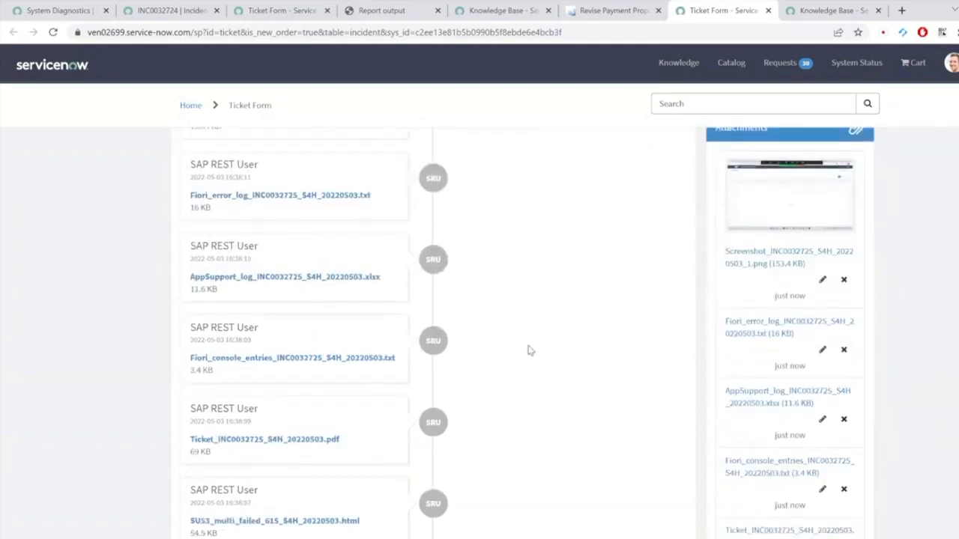
scroll(532, 368, "down", 1)
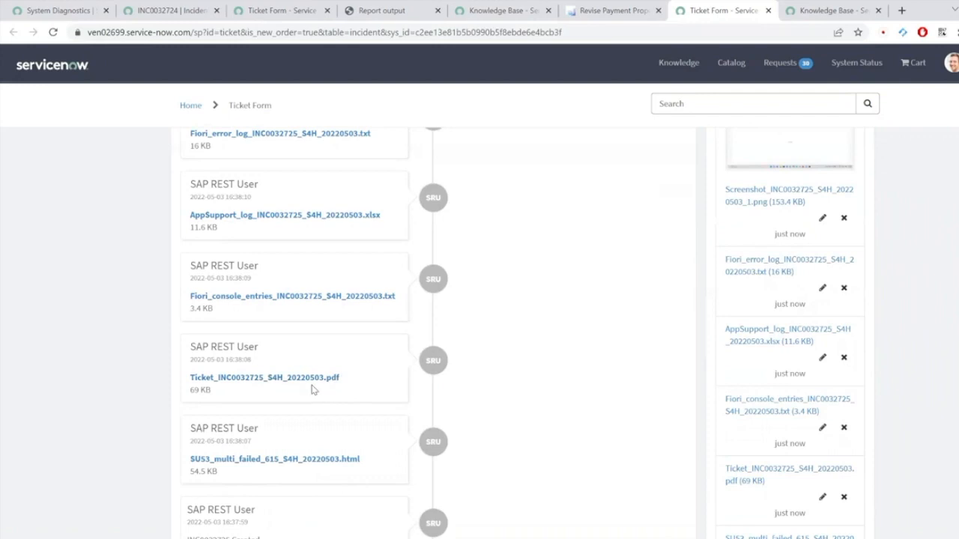
Step: Load the ServiceNow instance home page via the 'ven' address
left_click(215, 33)
type("ven")
key("Return")
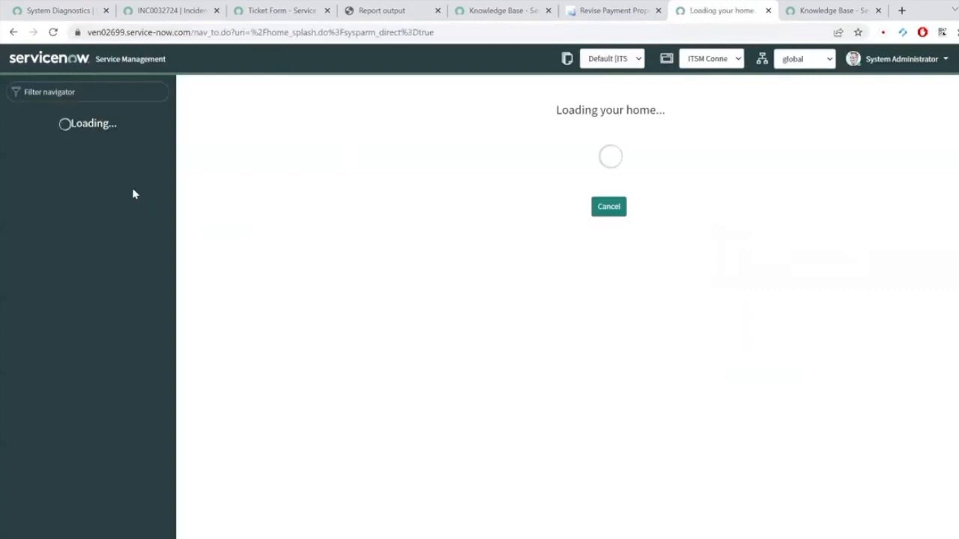
Step: Open INC0032725 from the Service Desk - Incidents list
left_click(110, 196)
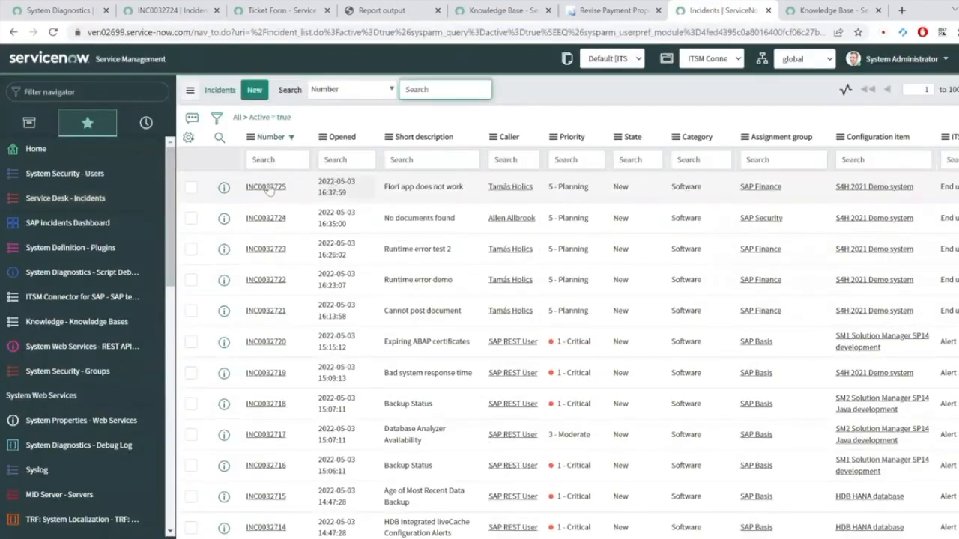
left_click(446, 182)
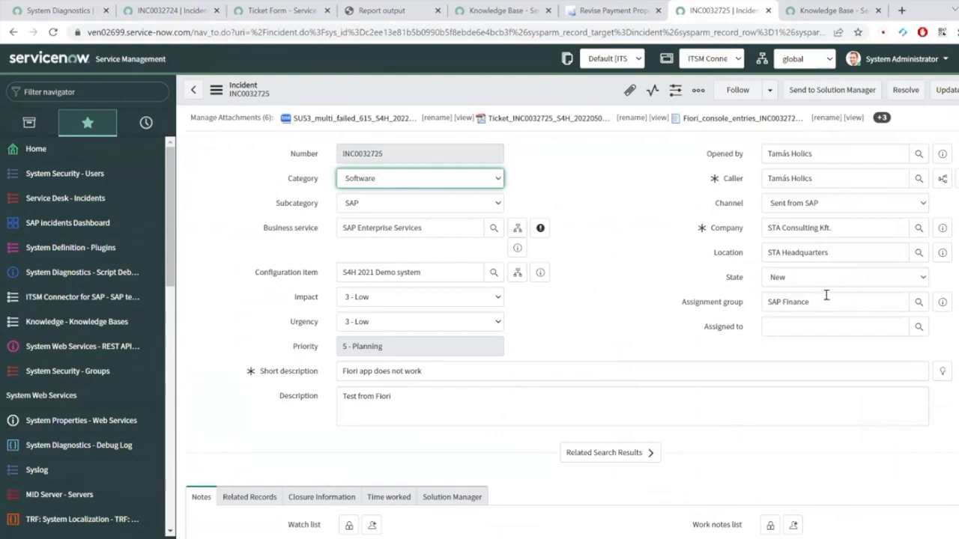
left_click(238, 118)
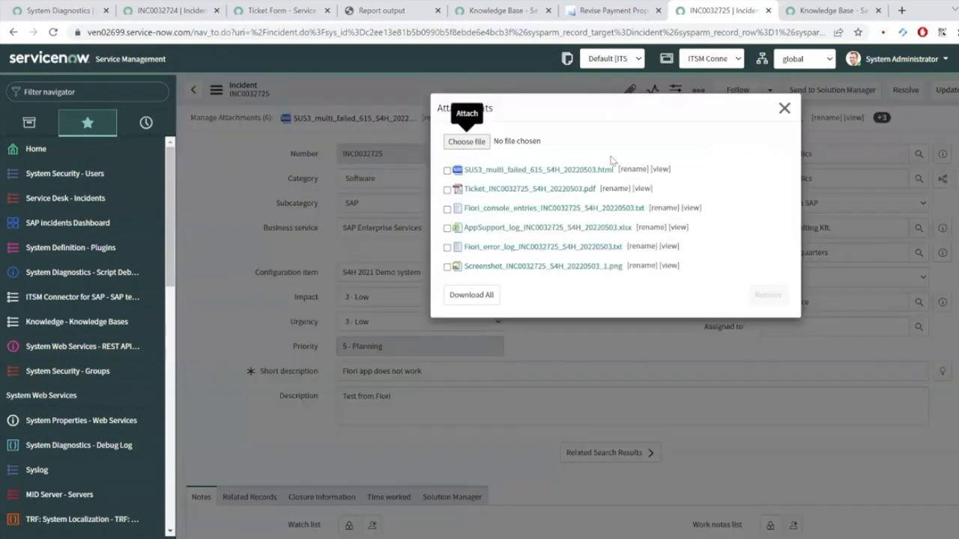
left_click(642, 189)
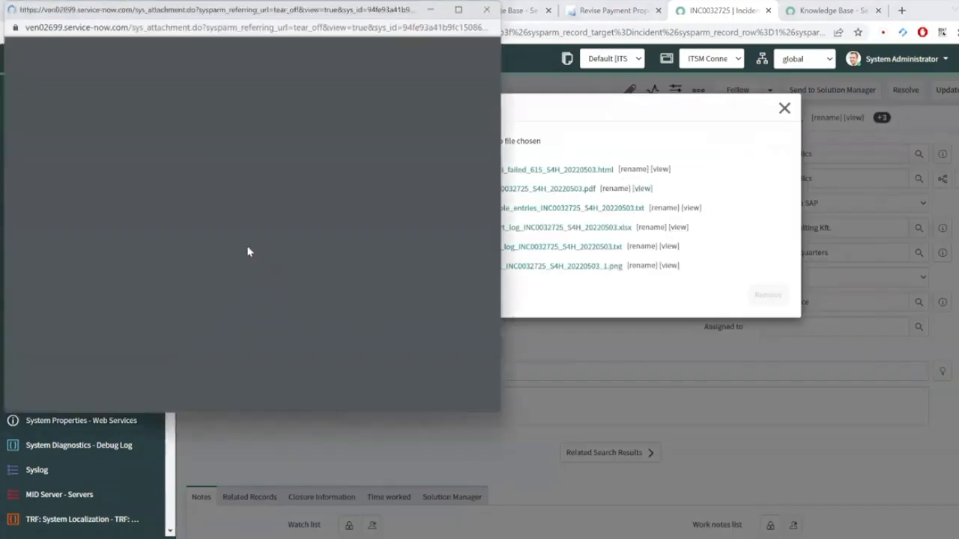
scroll(104, 282, "down", 2)
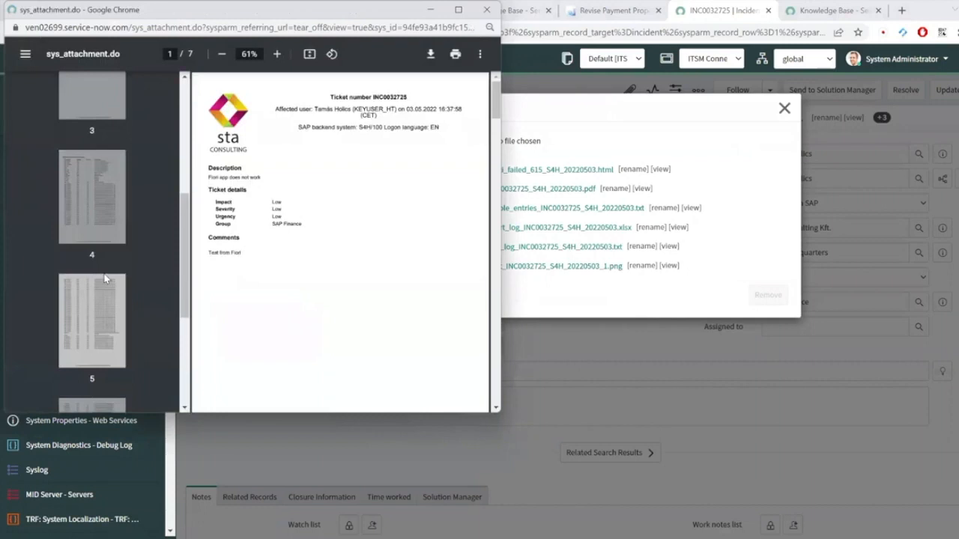
left_click(103, 171)
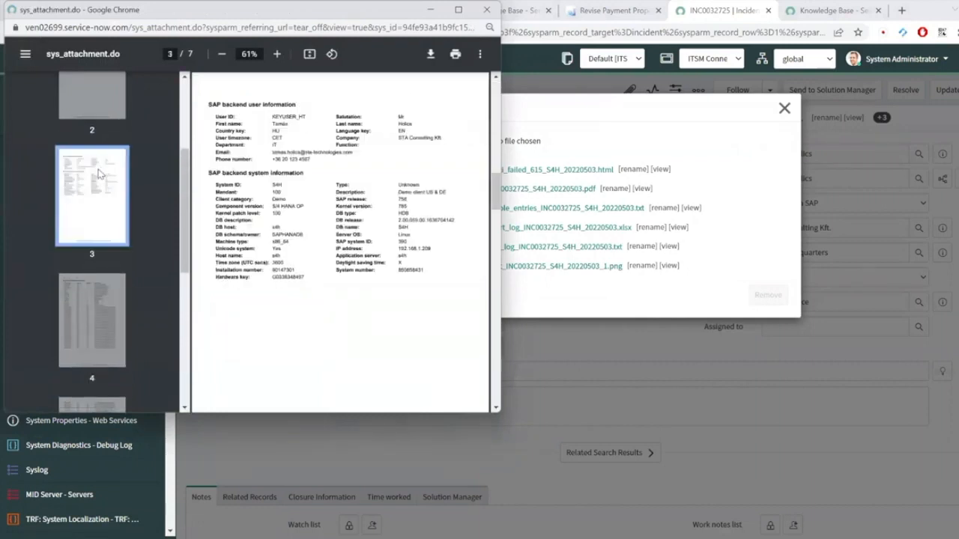
left_click(94, 99)
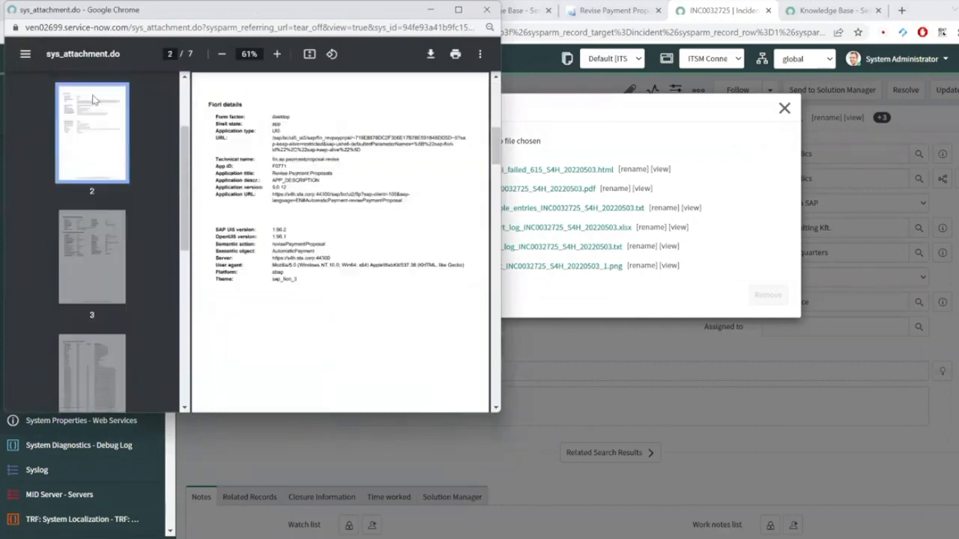
double_click(215, 18)
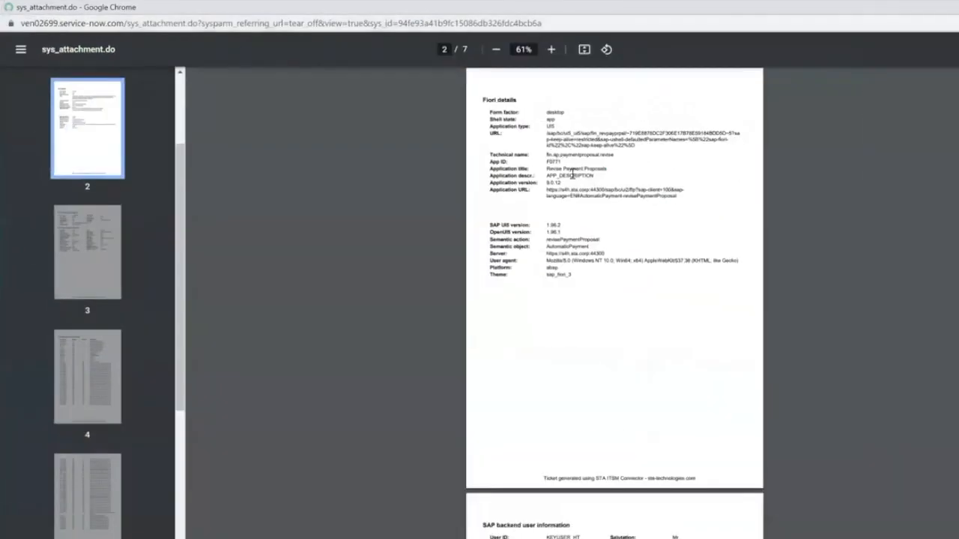
scroll(625, 284, "up", 3)
scroll(625, 284, "up", 2)
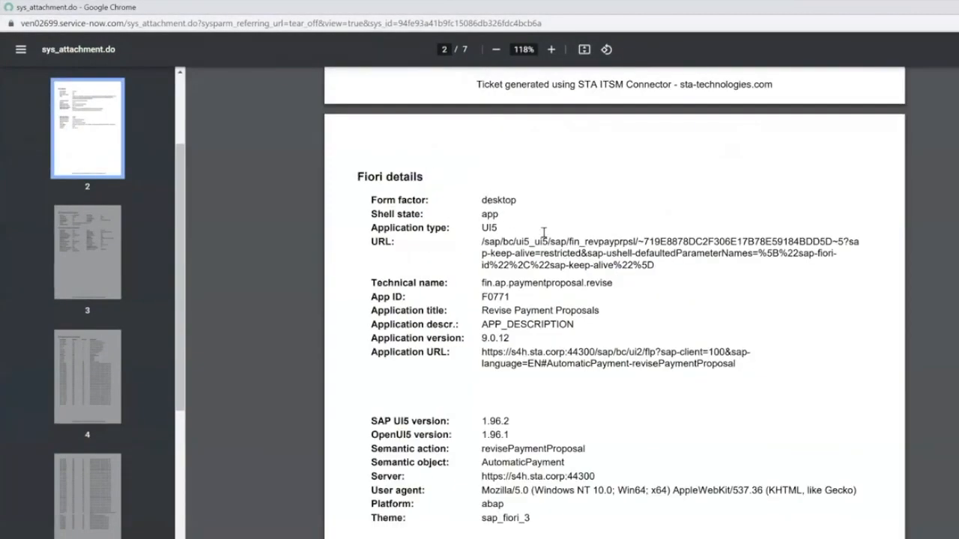
scroll(625, 388, "down", 1)
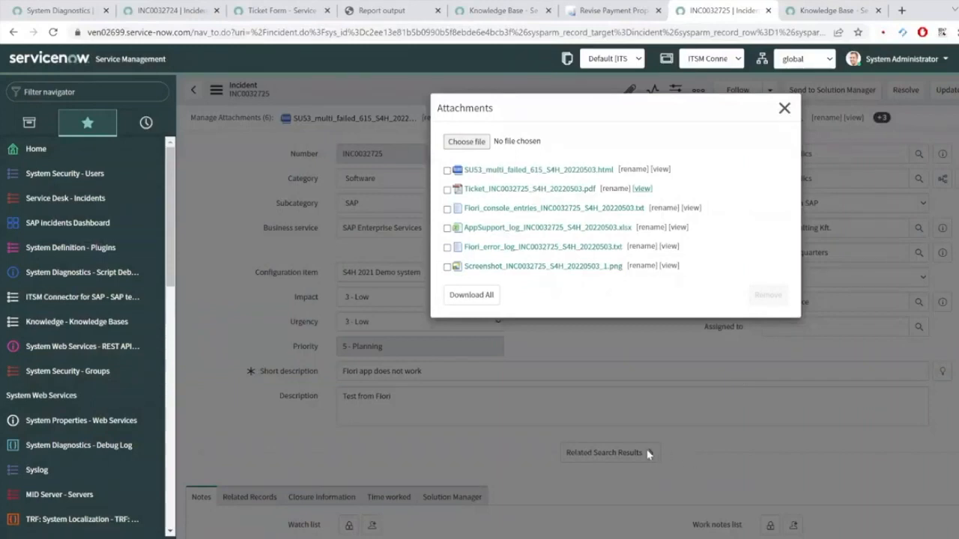
left_click(693, 210)
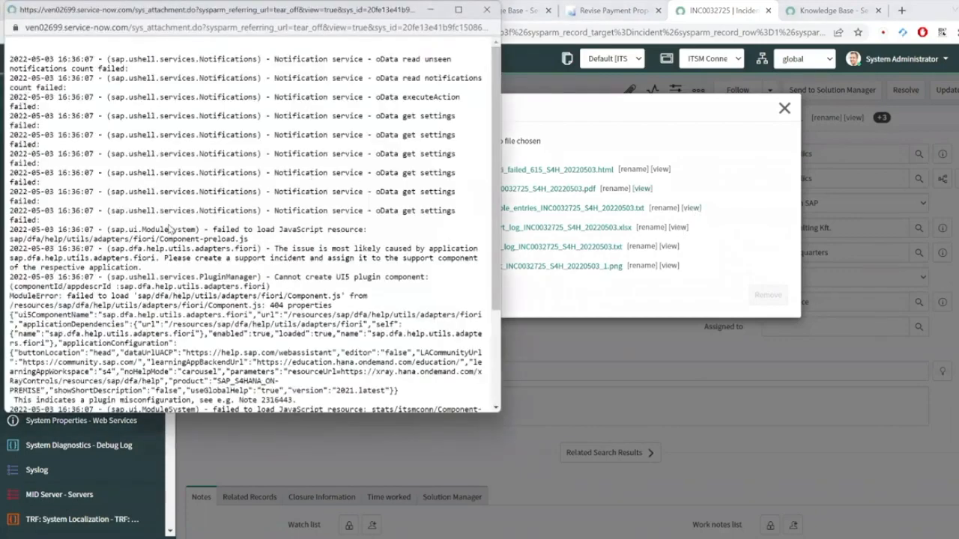
scroll(170, 229, "down", 1)
scroll(170, 225, "down", 2)
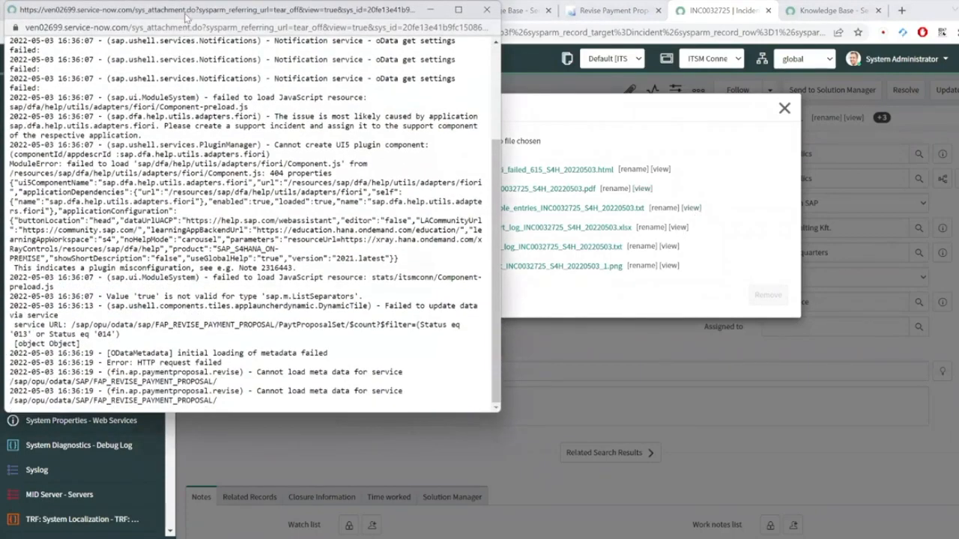
left_click_drag(187, 23, 241, 161)
left_click(533, 156)
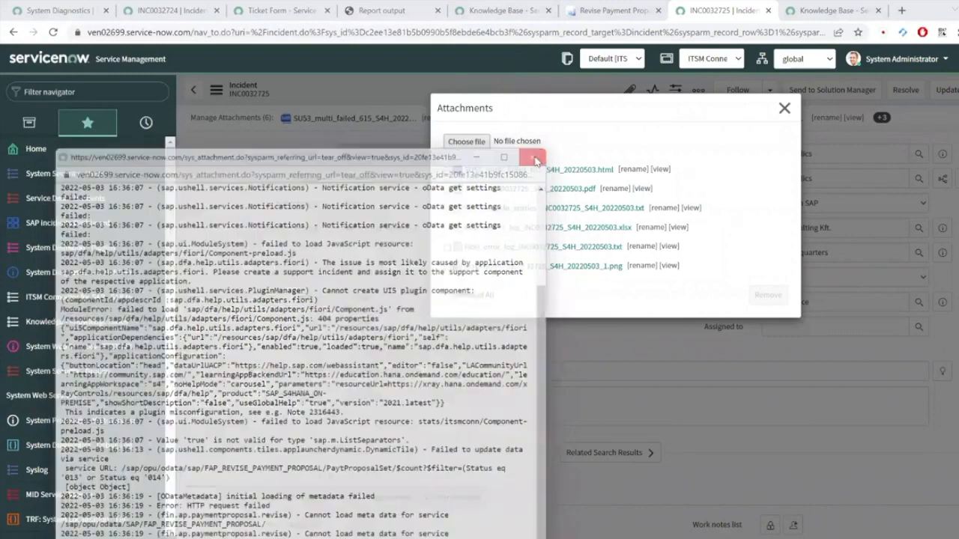
left_click(669, 246)
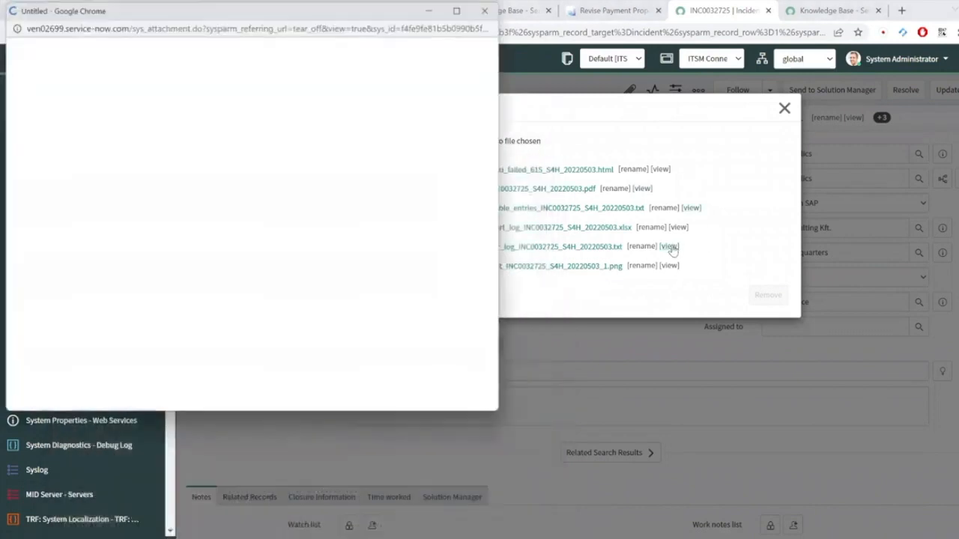
double_click(261, 15)
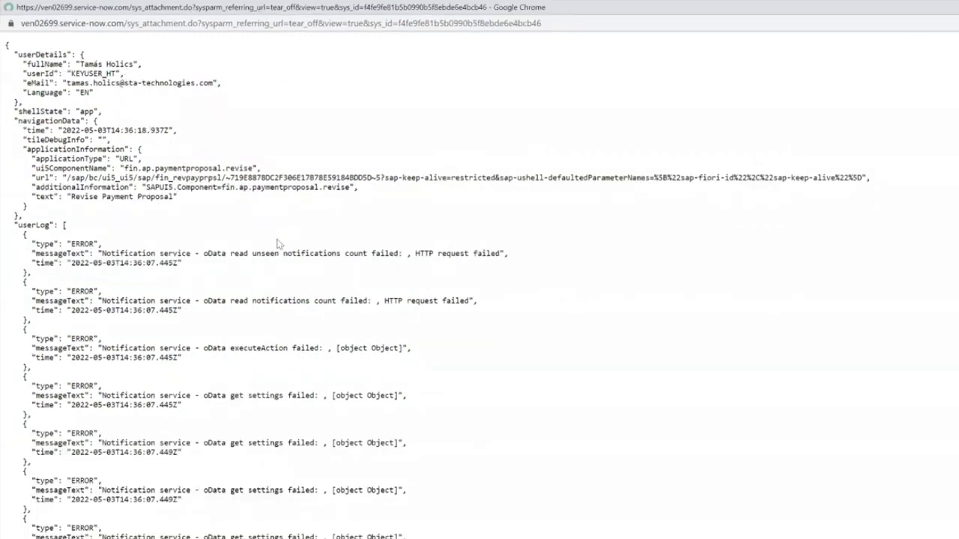
scroll(277, 244, "down", 10)
scroll(250, 366, "down", 5)
scroll(241, 303, "down", 10)
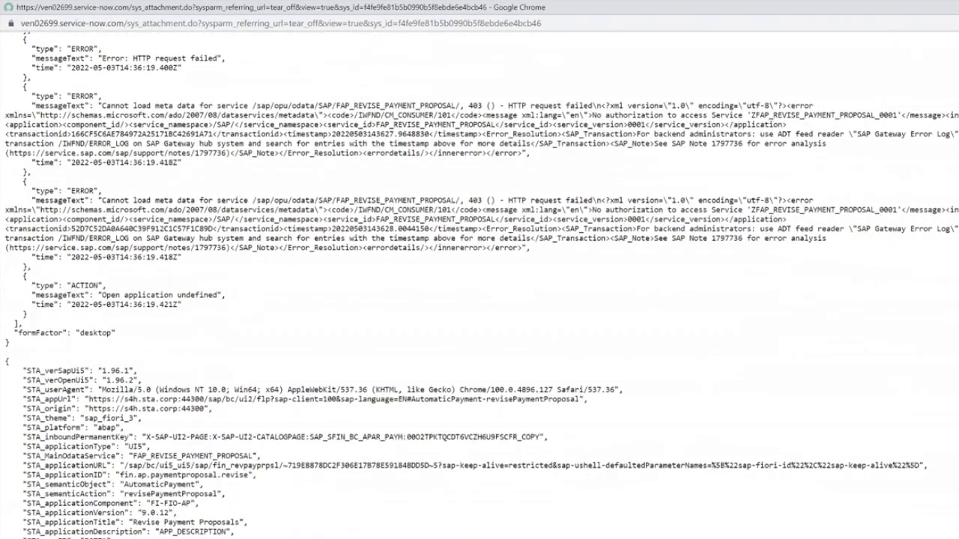
left_click(955, 7)
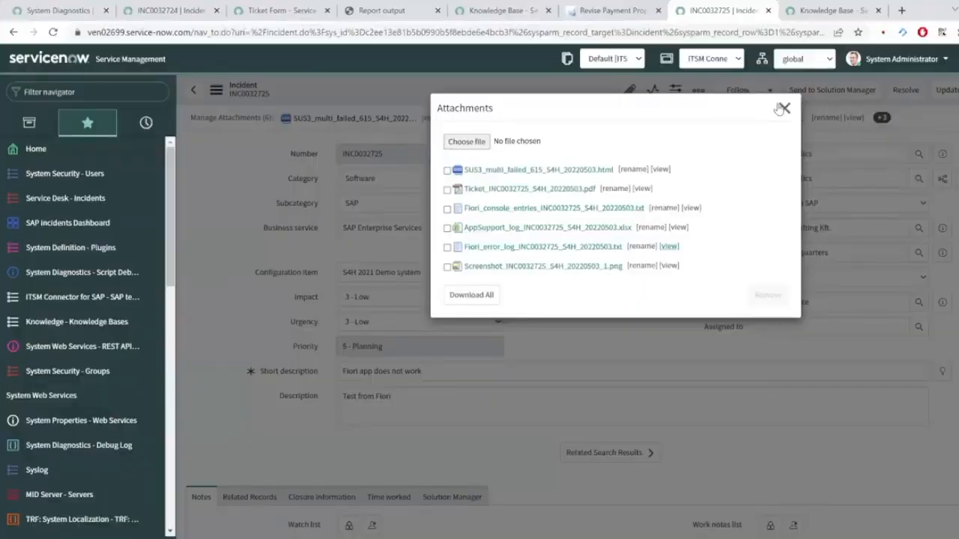
Step: Download the AppSupport_log xlsx attachment and open it in Excel
left_click(626, 229)
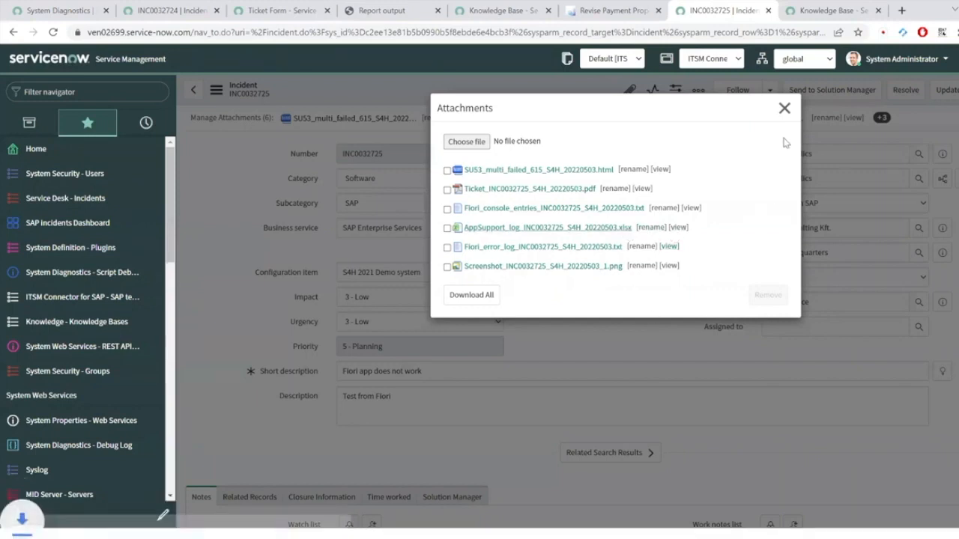
left_click(784, 109)
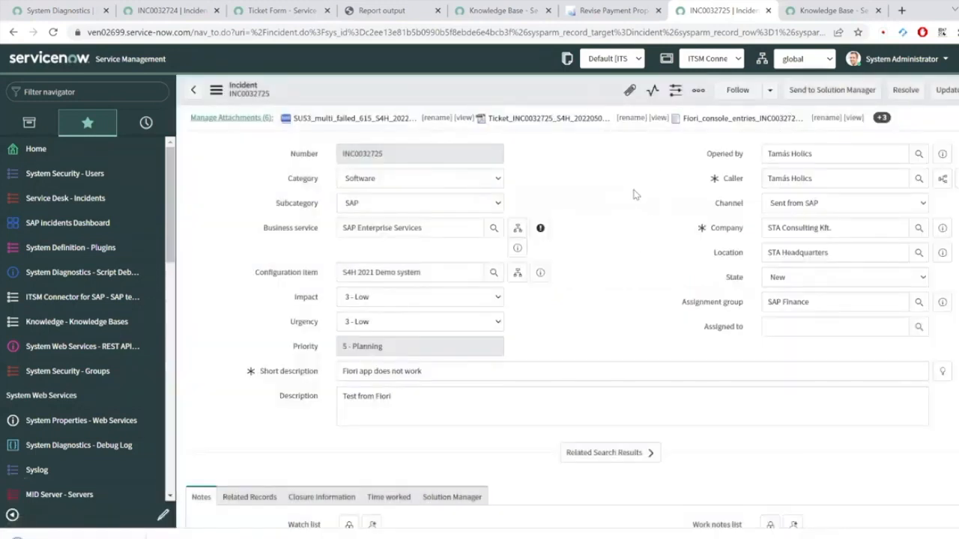
left_click(112, 537)
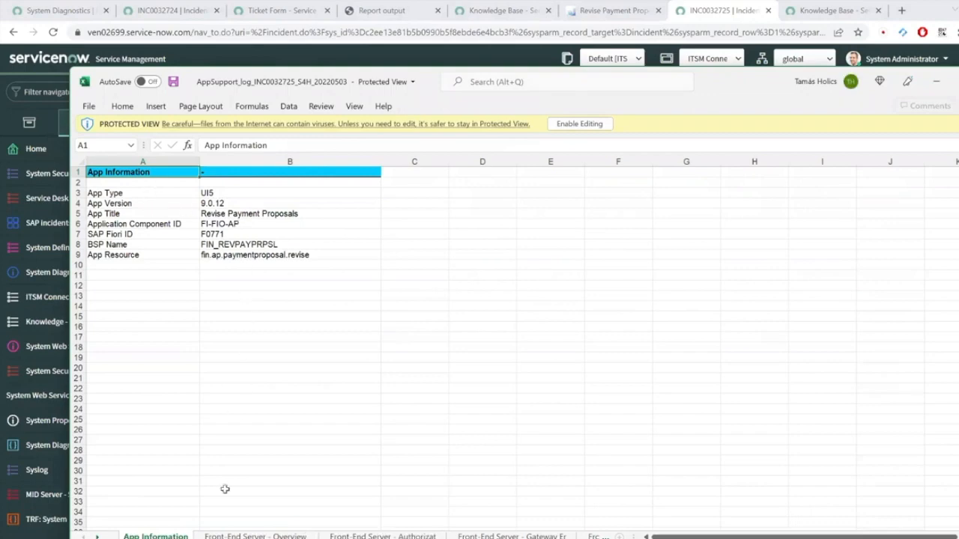
Step: Read the authorization and REVISE payment proposal errors on the Front-End Server - Overview sheet
left_click(255, 536)
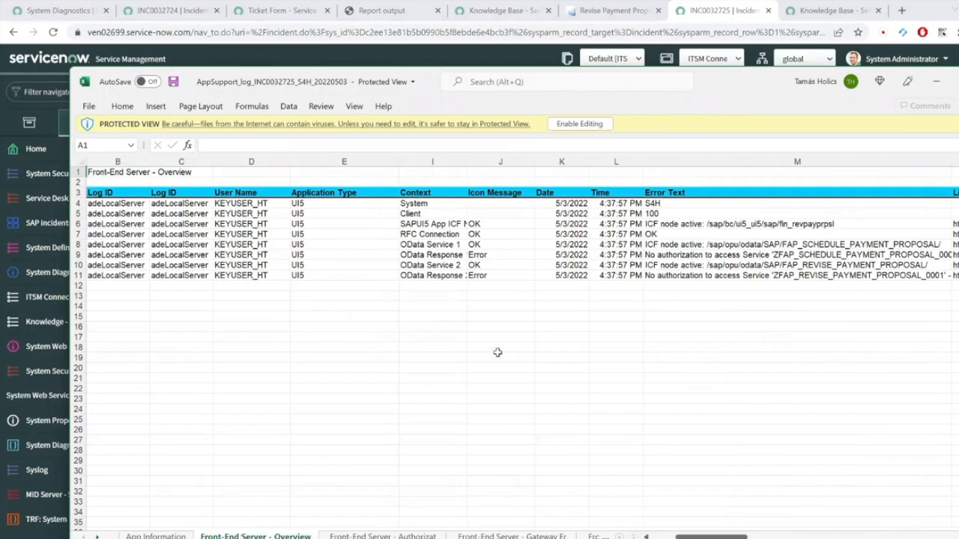
left_click(491, 255)
left_click(454, 256)
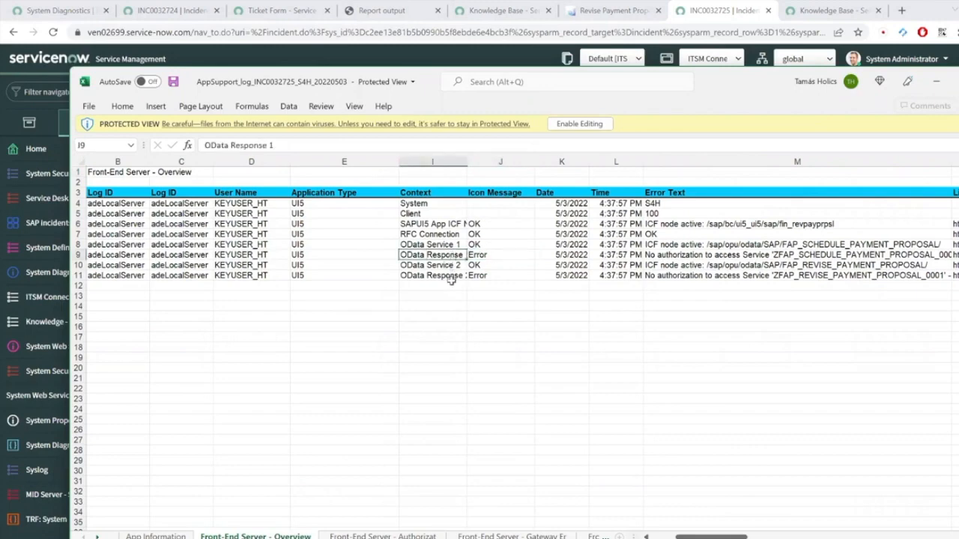
left_click(689, 256)
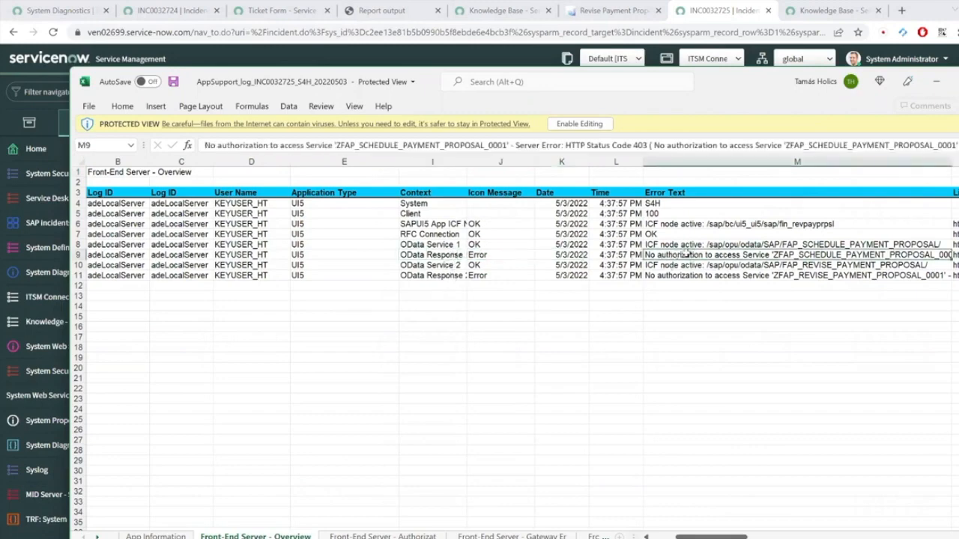
left_click(796, 277)
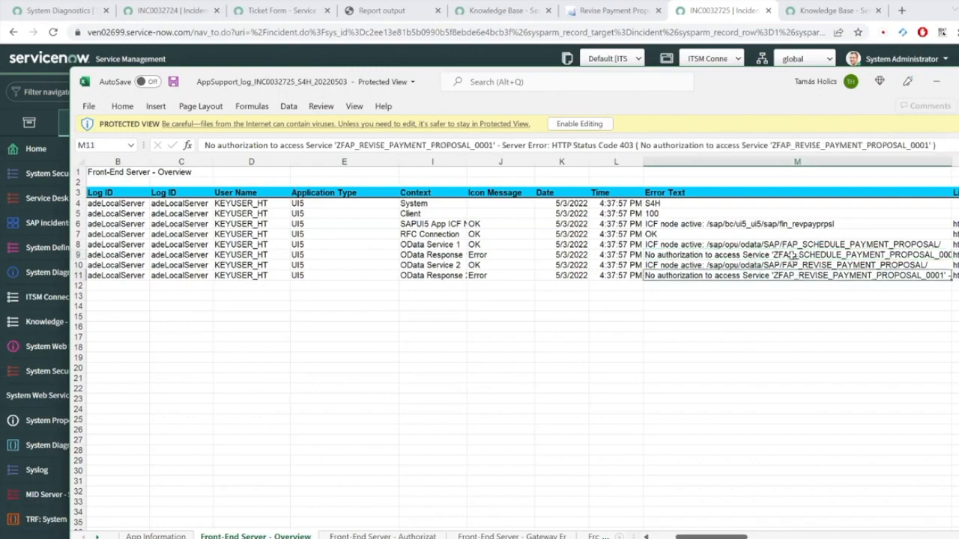
left_click(792, 255)
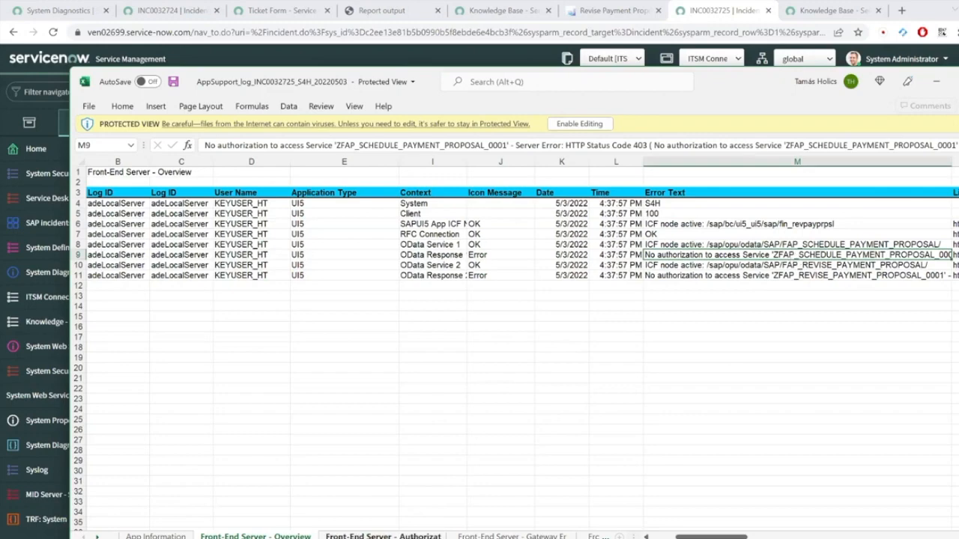
Step: Browse the Authorization, gateway and Runtime Errors sheets, then close the workbook
left_click(382, 535)
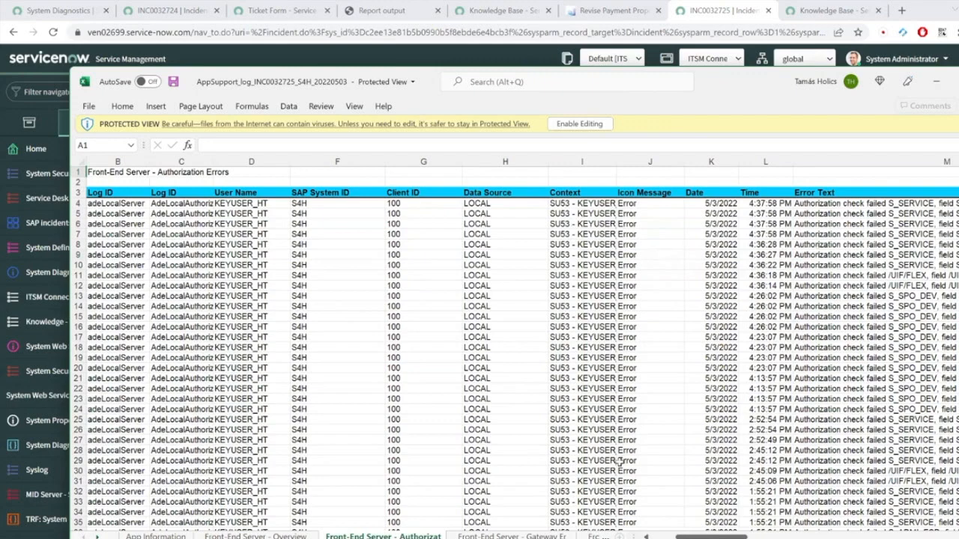
left_click(511, 537)
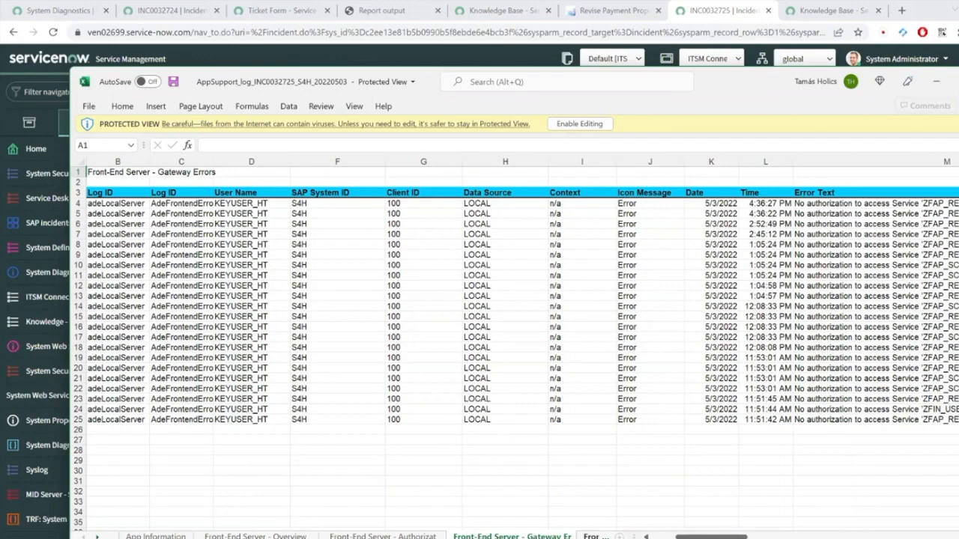
left_click(596, 537)
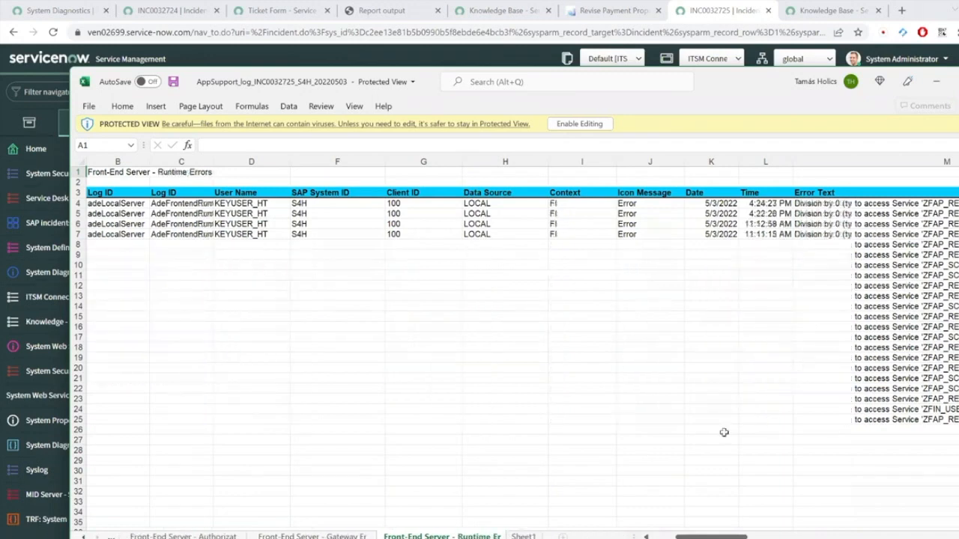
left_click(523, 536)
left_click(442, 536)
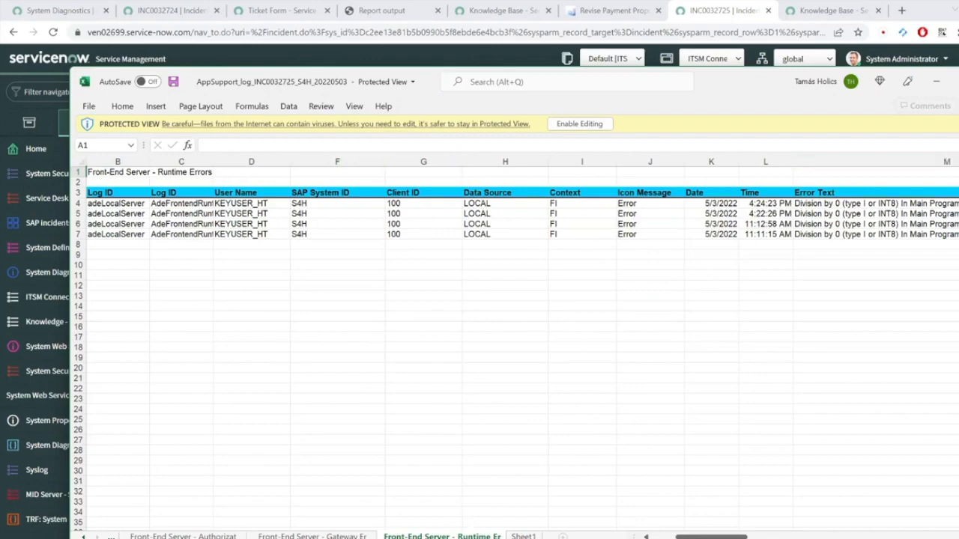
left_click(936, 81)
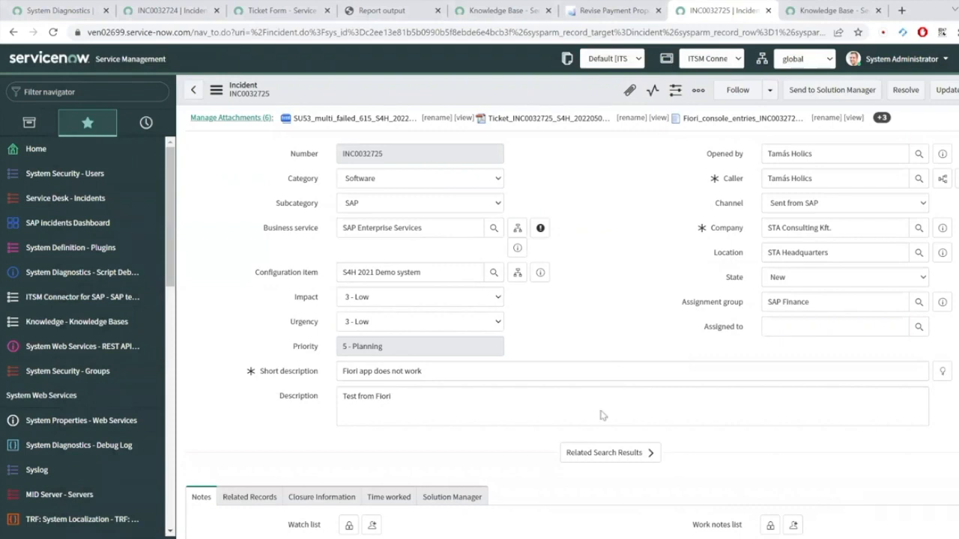
Step: Show App Support diagnostics for Revise Payment Proposals from the user menu
key("ctrl+shift+Tab")
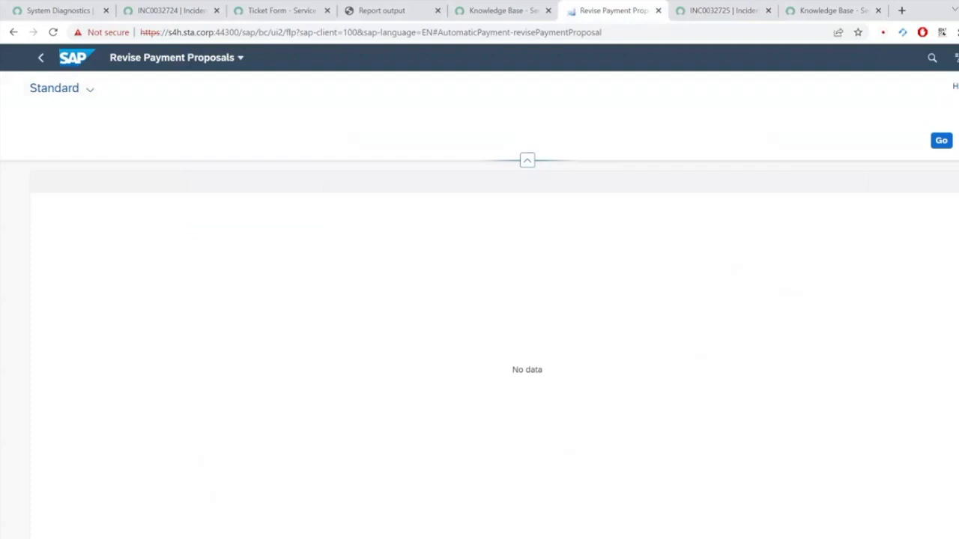
left_click(958, 58)
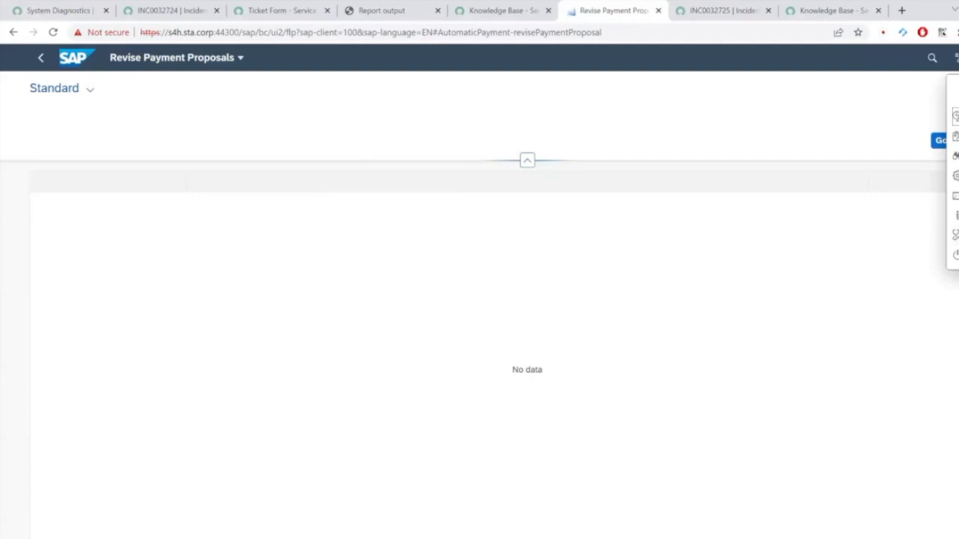
left_click(955, 236)
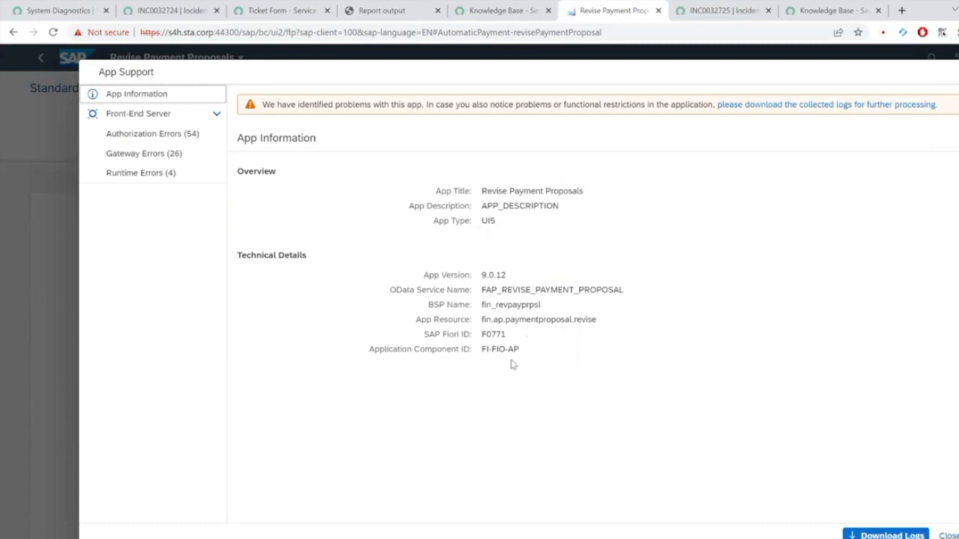
Step: Review the front-end server status plus the Authorization, Gateway and Runtime Errors logs, then App Information
left_click(159, 113)
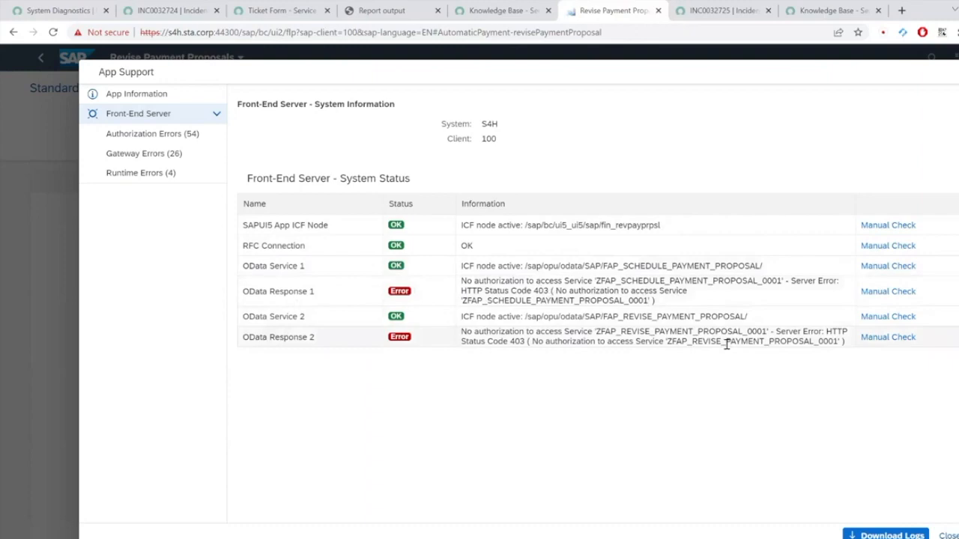
left_click(167, 140)
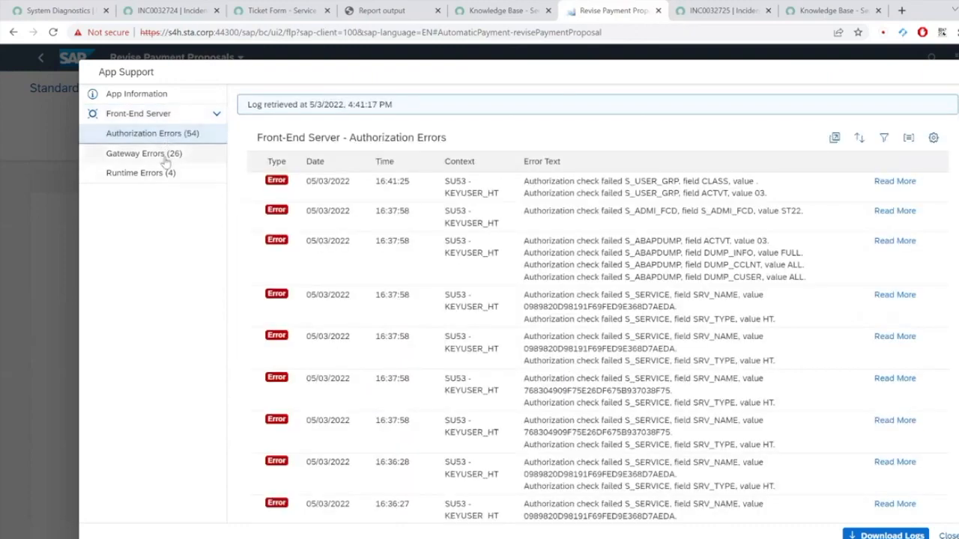
left_click(166, 159)
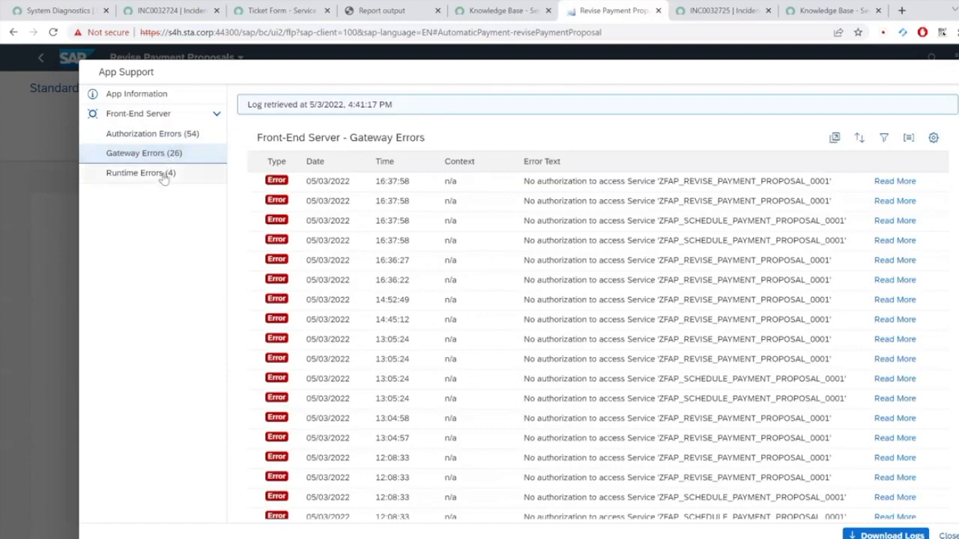
left_click(164, 175)
left_click(172, 95)
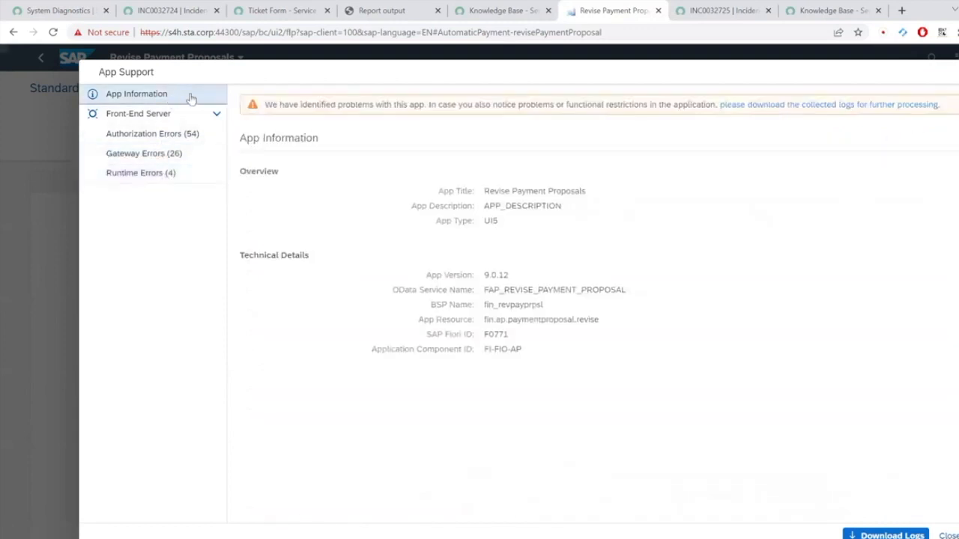
Step: Download the collected diagnostic logs and close App Support
left_click(884, 535)
right_click(880, 529)
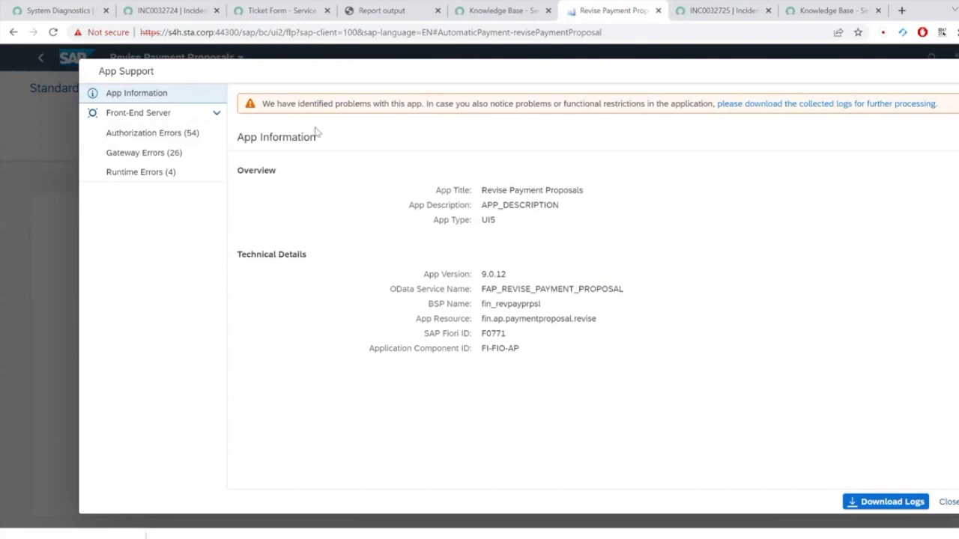
left_click(950, 503)
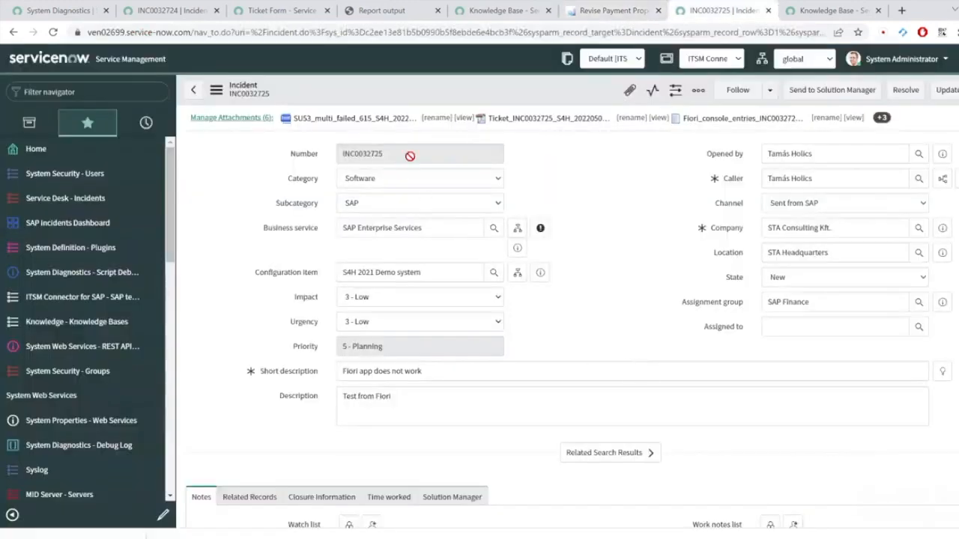
Step: Confirm INC0032725 has six attachments, then return to the Revise Payment Proposals tab
left_click(232, 117)
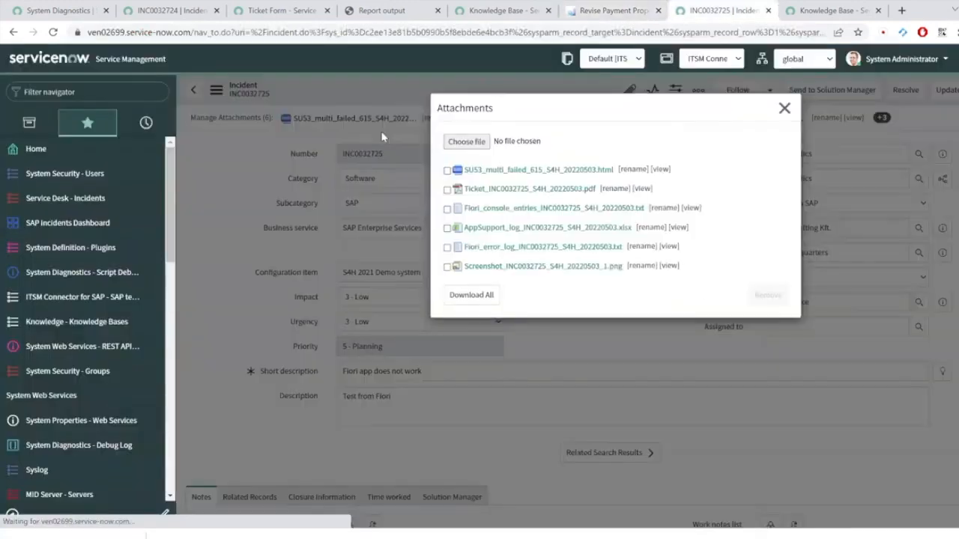
left_click(785, 108)
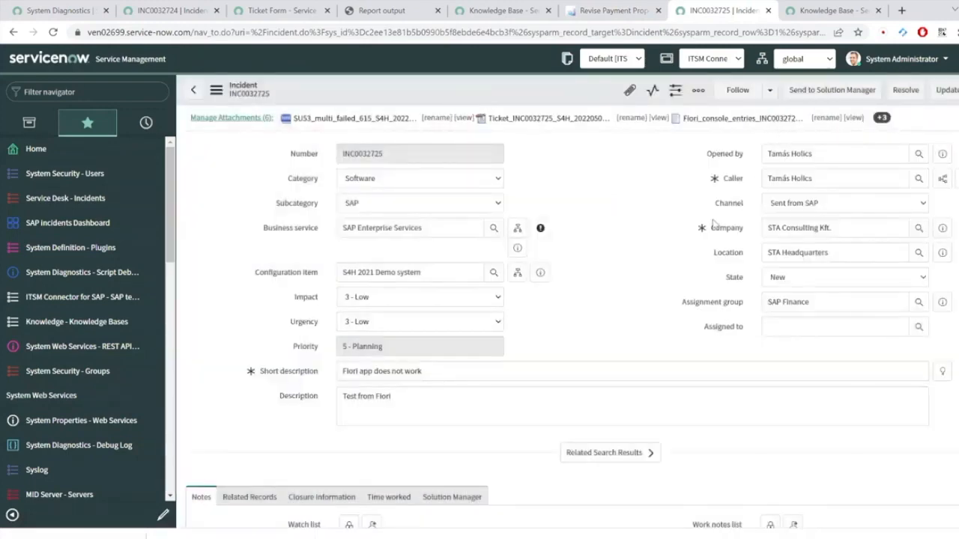
key("ctrl+shift+Tab")
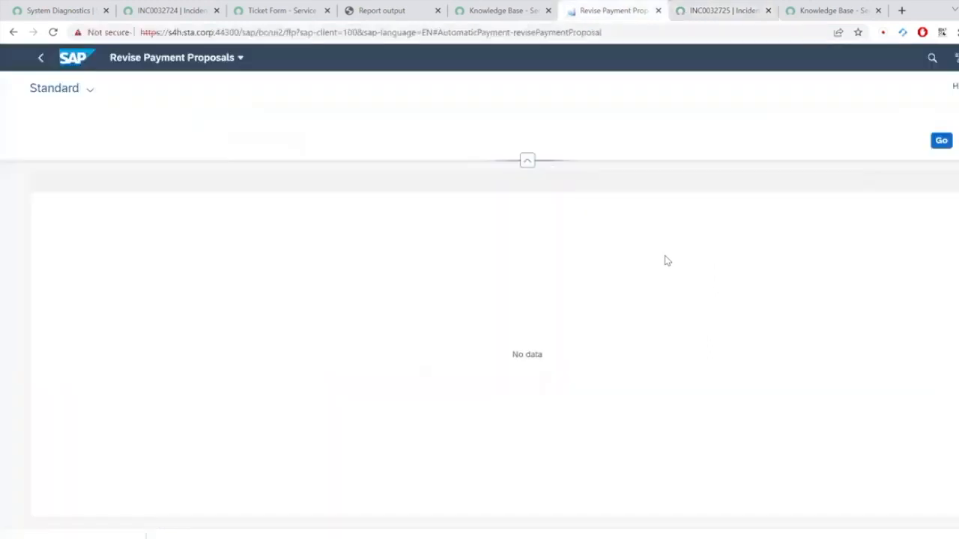
Step: In the STA ITSM Connector, view related ticket INC0032725 without linking it
left_click(956, 60)
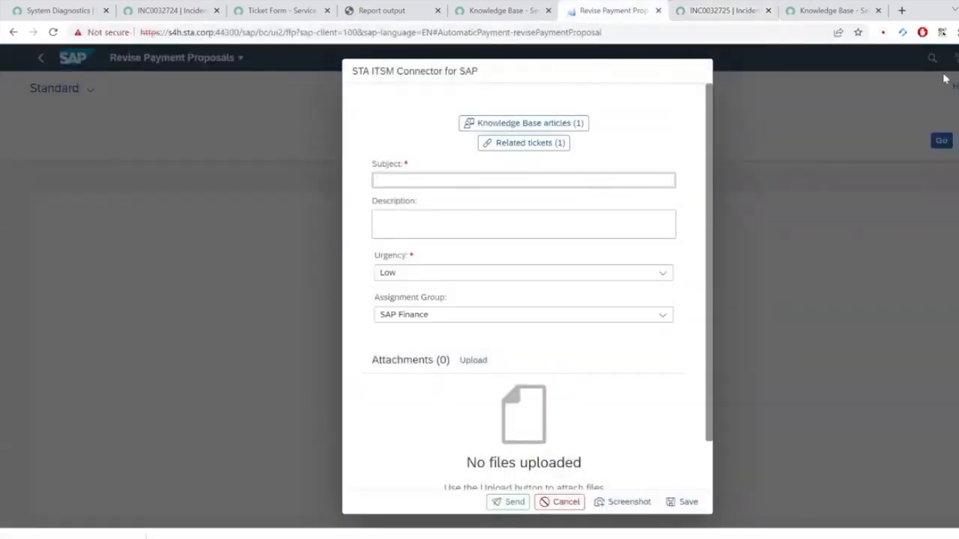
left_click(549, 149)
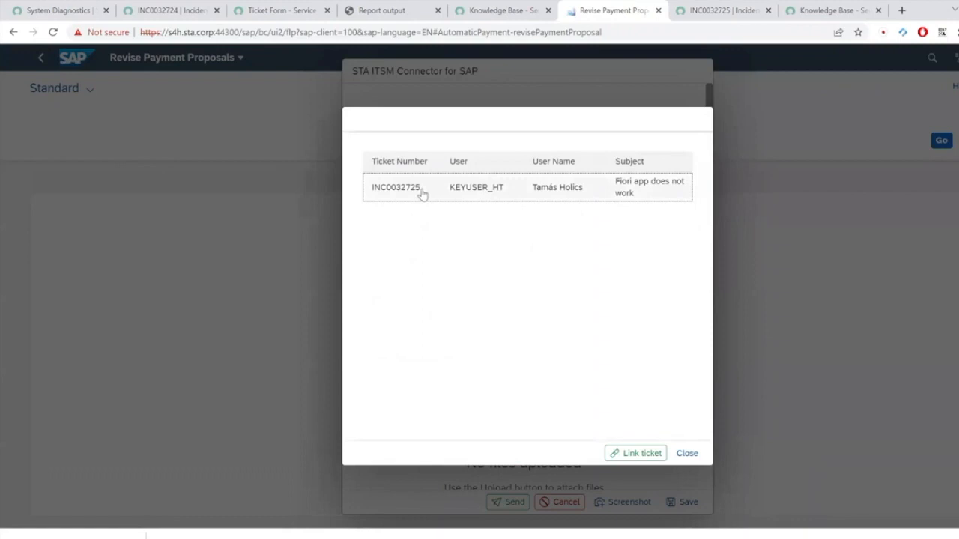
left_click(525, 193)
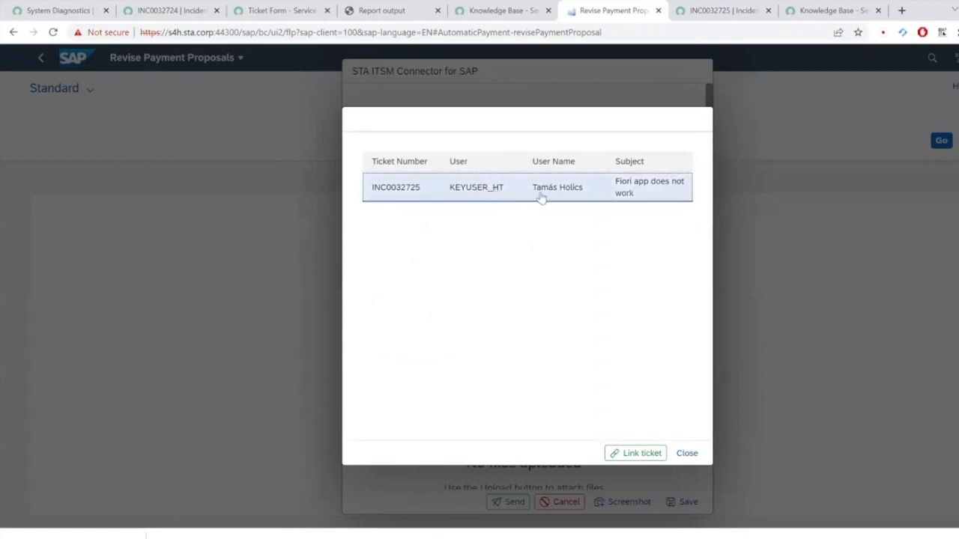
left_click(687, 453)
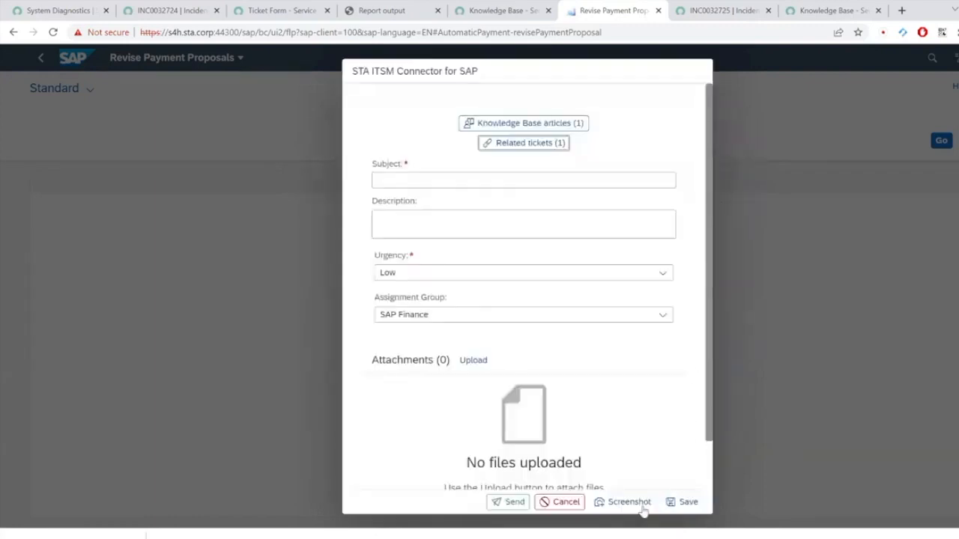
Step: Cancel the new ticket and return to the PowerPoint deck's DEMO slide
left_click(563, 504)
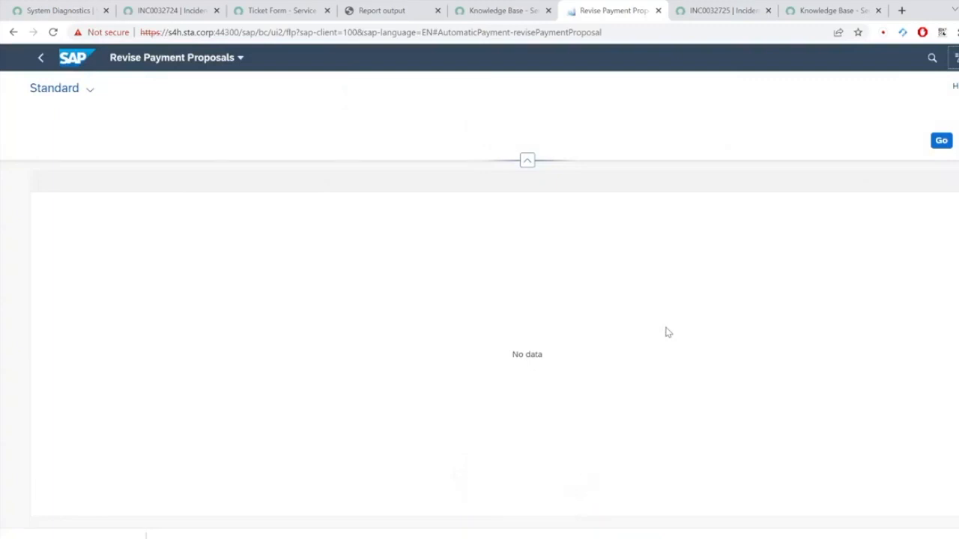
mouse_move(636, 538)
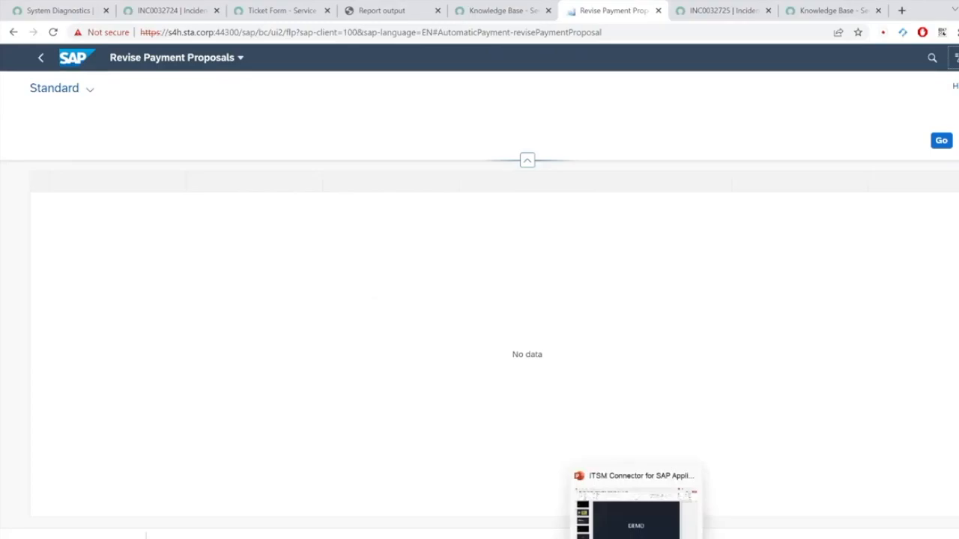
left_click(636, 517)
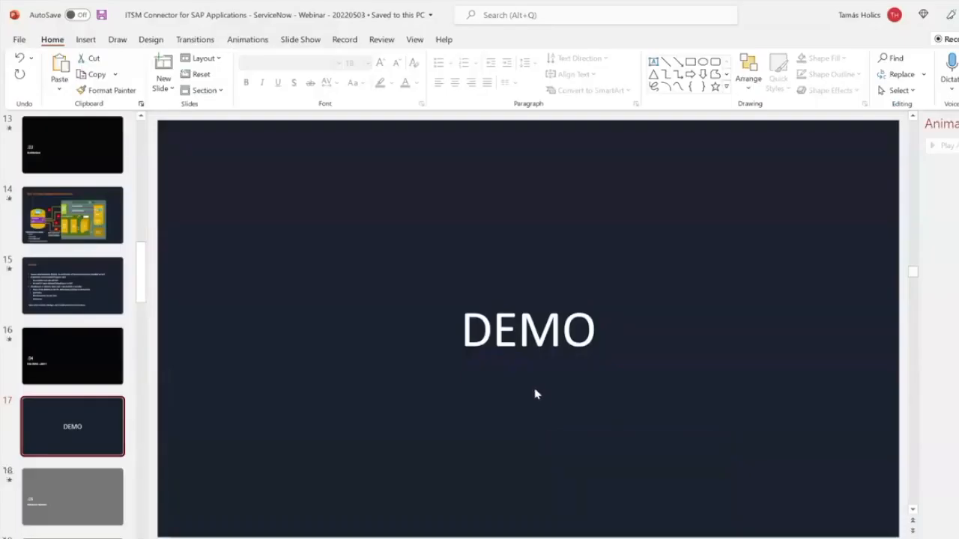